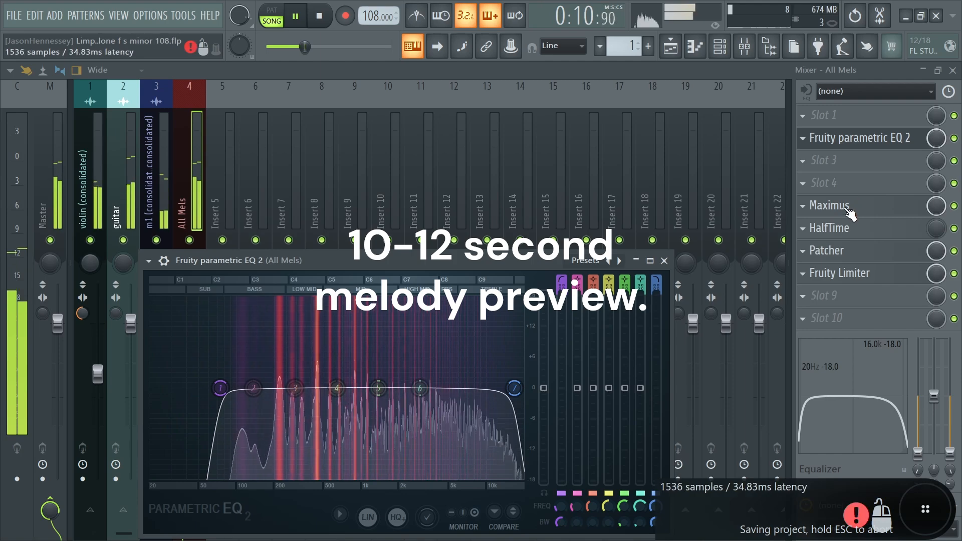
- Open the Fruity Limiter on the All Mels mixer track
{"action": "left_click", "coordinate": [851, 275]}
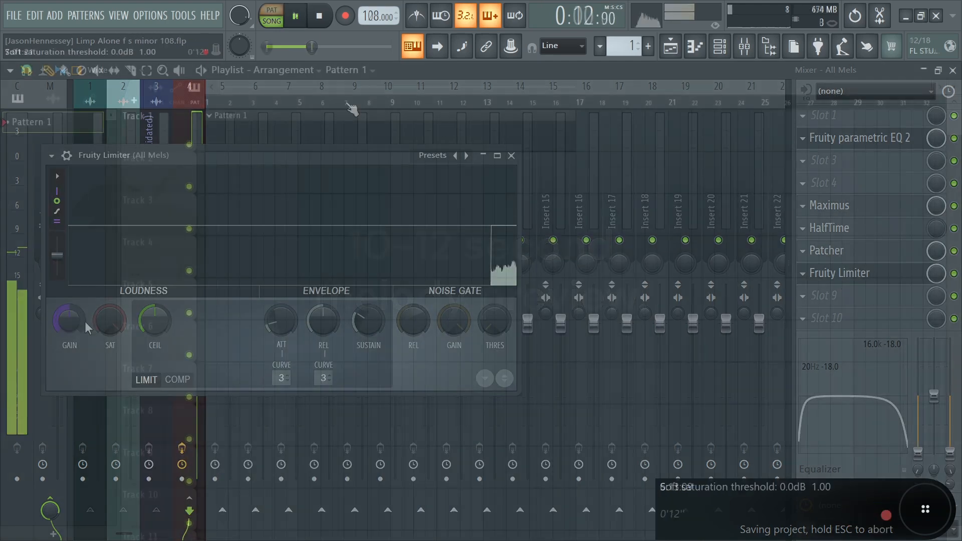
- Add a FLEX channel and load the Pignose QuarterGain 2 preset from the Essential Guitars library
{"action": "left_click", "coordinate": [720, 46]}
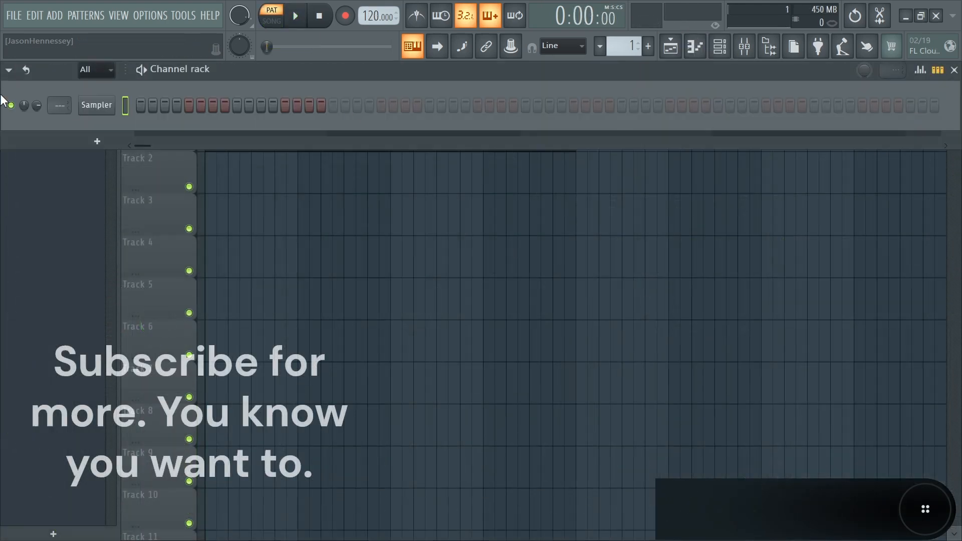
{"action": "left_click", "coordinate": [100, 131]}
{"action": "left_click", "coordinate": [292, 81]}
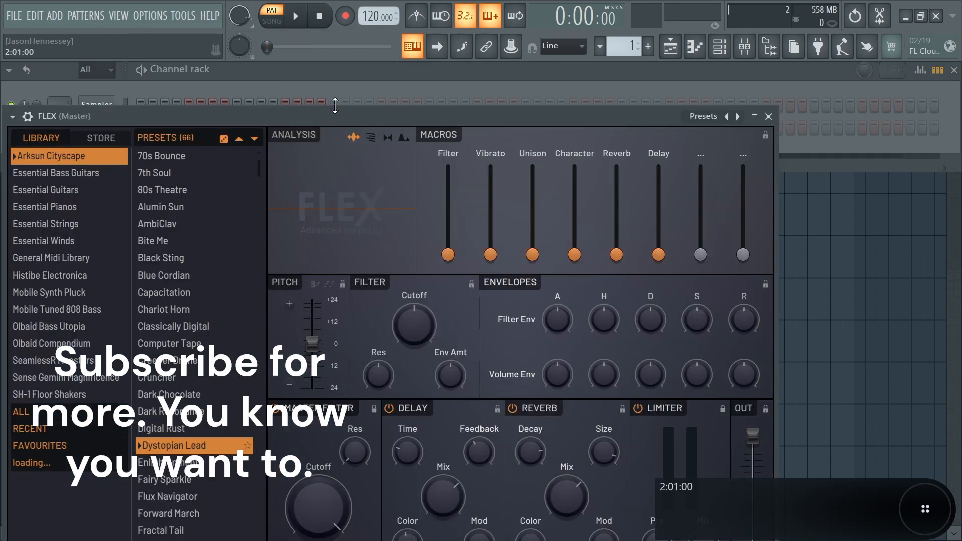
{"action": "left_click_drag", "start_coordinate": [335, 105], "coordinate": [435, 55]}
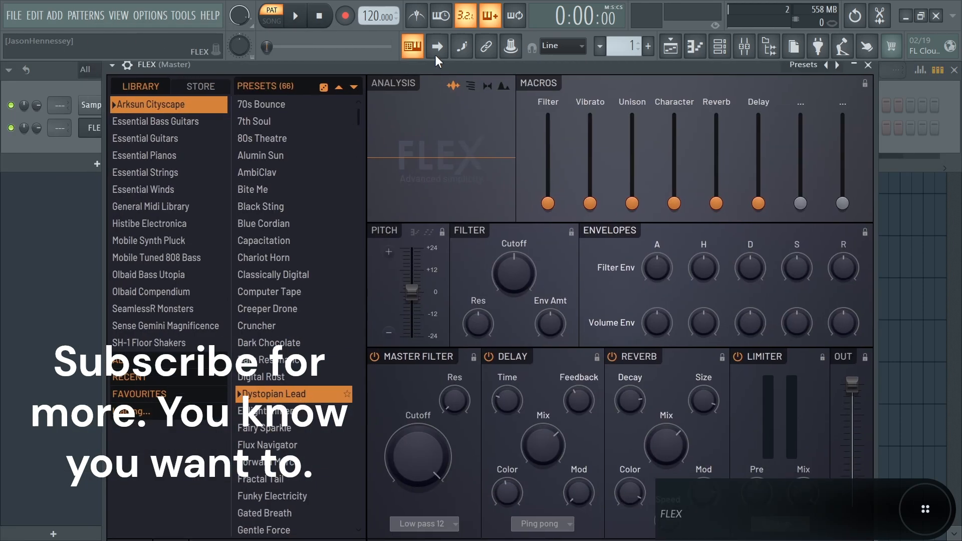
{"action": "left_click", "coordinate": [208, 138]}
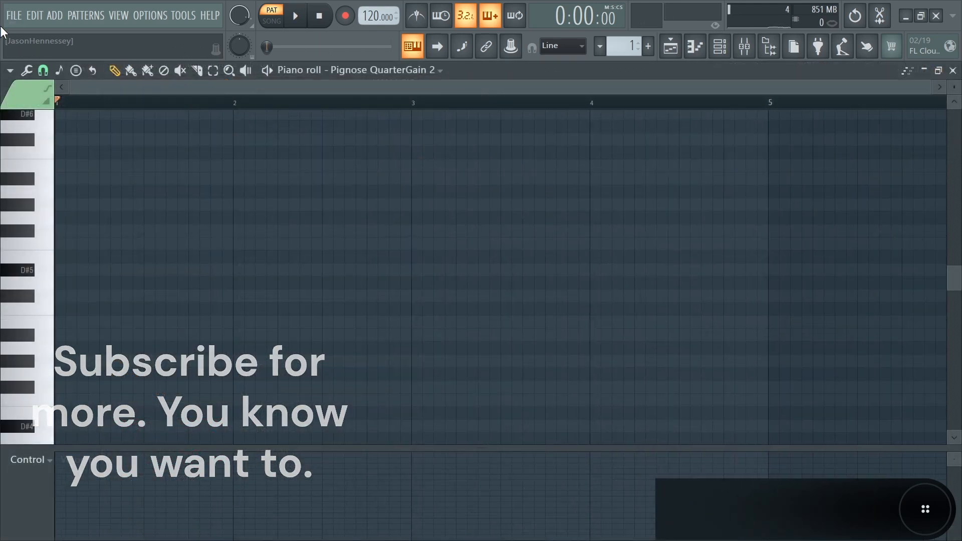
- Set the root note of the piano roll's scale highlighting to F#
{"action": "left_click", "coordinate": [10, 71]}
{"action": "mouse_move", "coordinate": [43, 138]}
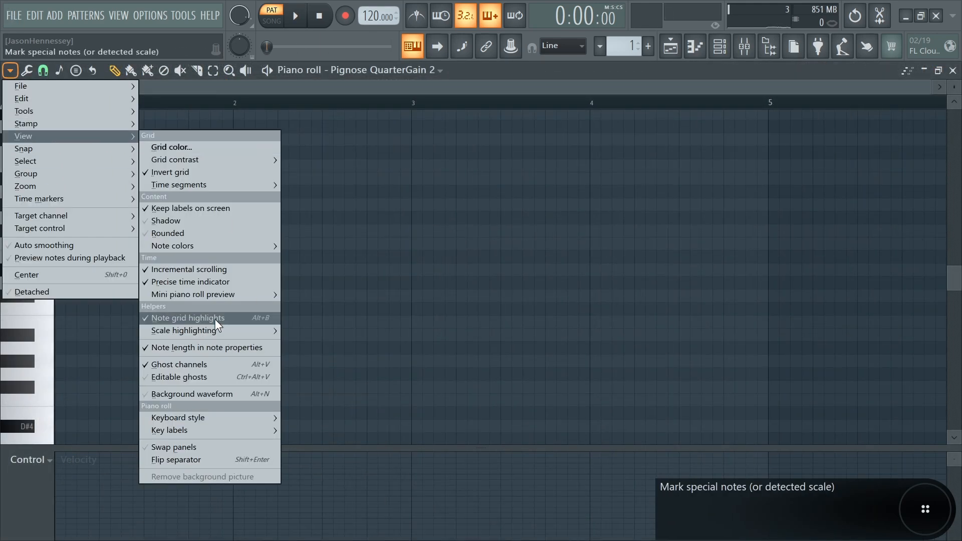
{"action": "mouse_move", "coordinate": [212, 329]}
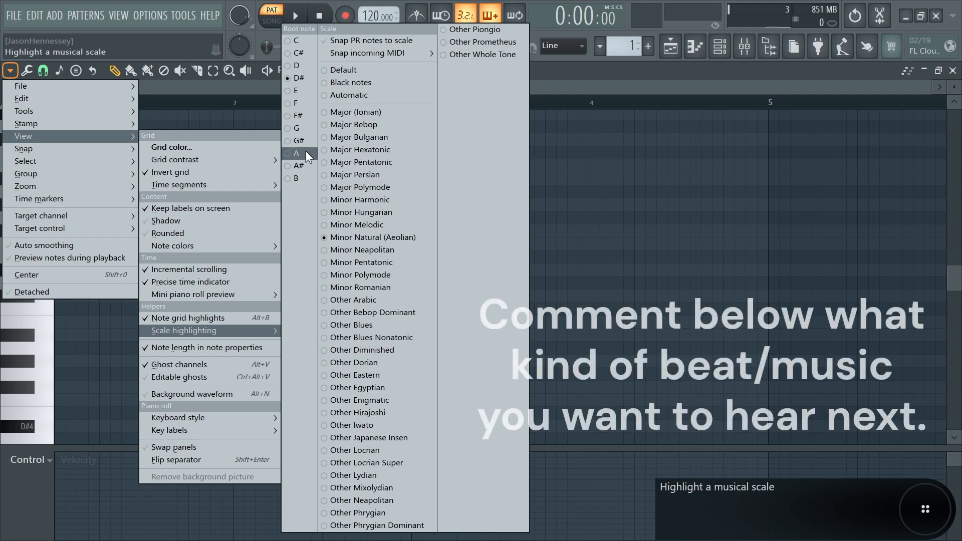
{"action": "left_click", "coordinate": [350, 125]}
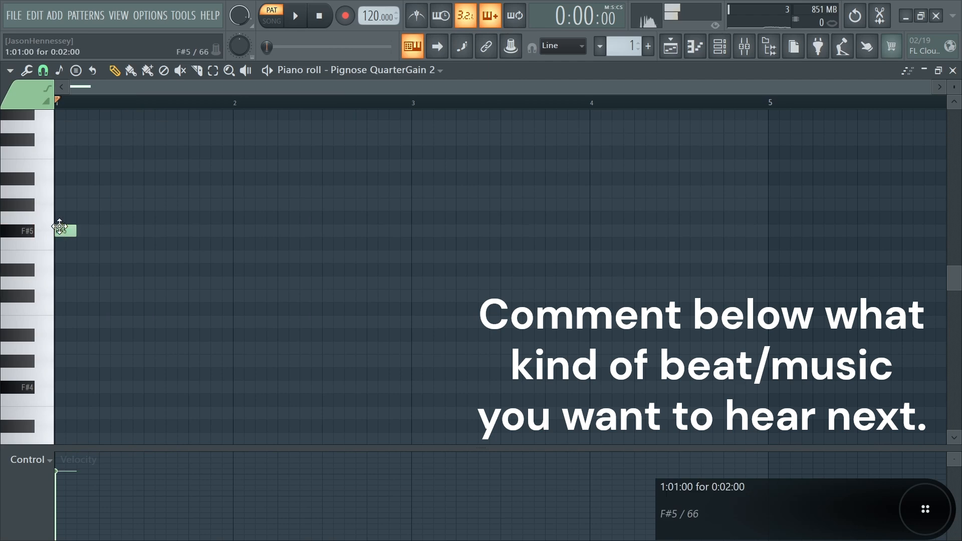
- Shape bar 1 by moving the lower notes to A4 and C#5, ending C#5 at the bar line and shortening F#5 to 0:11:00
{"action": "key", "text": "space"}
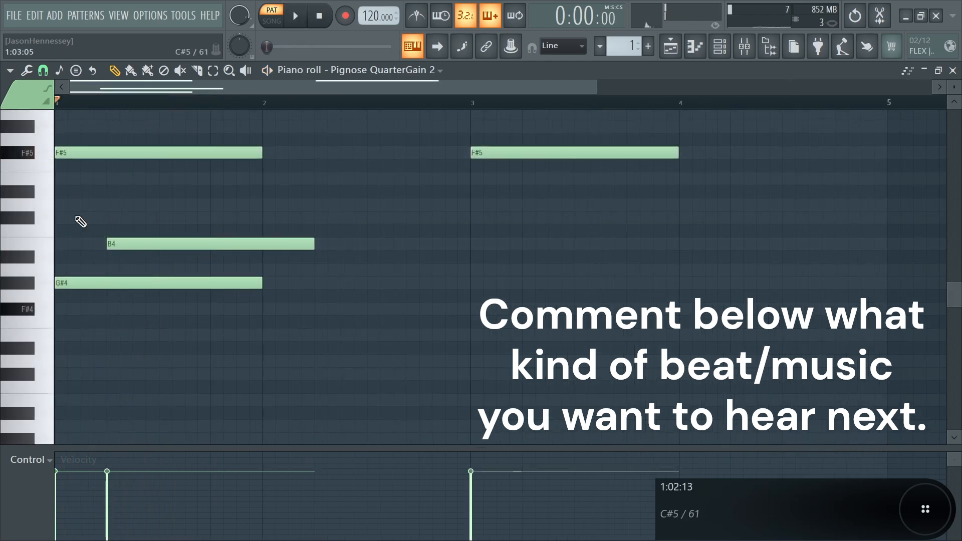
{"action": "mouse_move", "coordinate": [95, 273]}
{"action": "left_mouse_down"}
{"action": "mouse_move", "coordinate": [90, 240]}
{"action": "mouse_move", "coordinate": [92, 266]}
{"action": "left_mouse_up"}
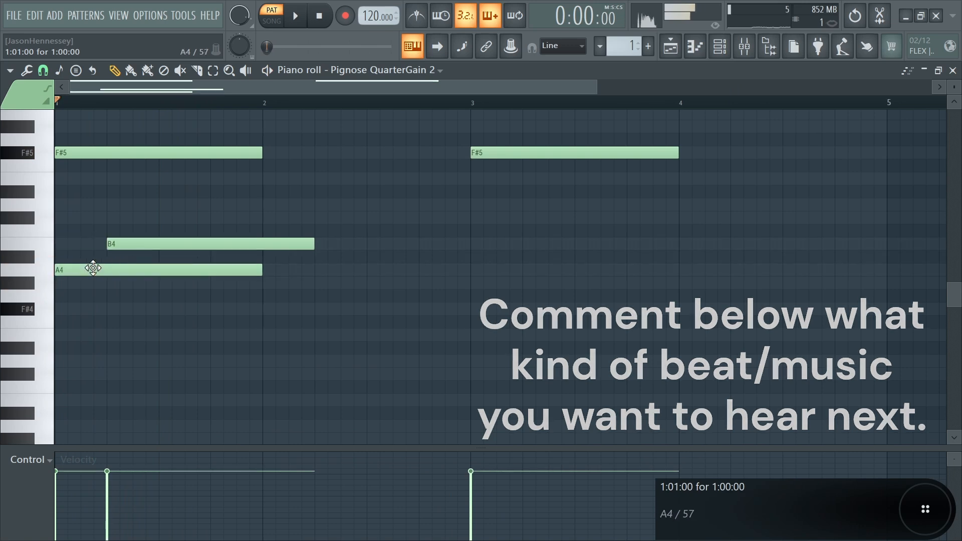
{"action": "key", "text": "space"}
{"action": "left_click_drag", "start_coordinate": [150, 248], "coordinate": [154, 221]}
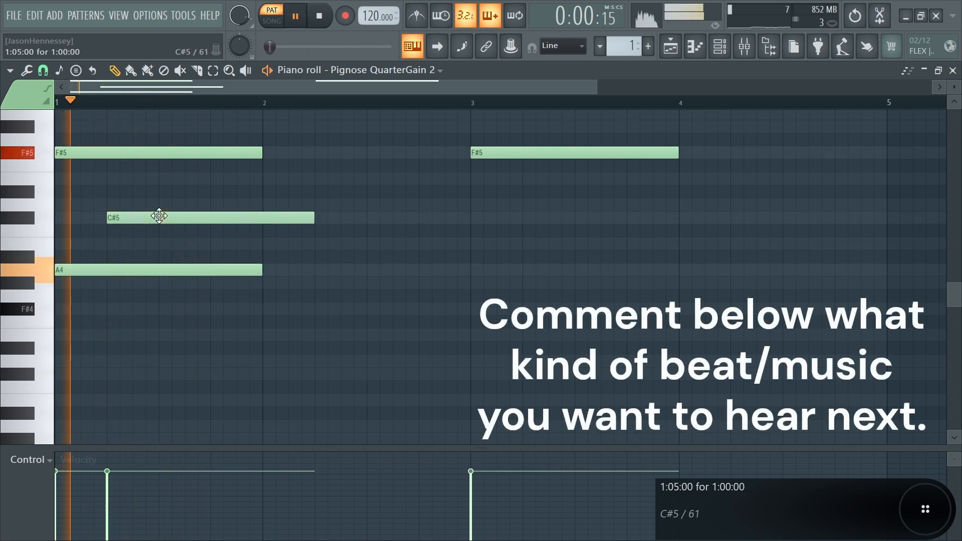
{"action": "left_click_drag", "start_coordinate": [313, 134], "coordinate": [285, 244]}
{"action": "key", "text": "space"}
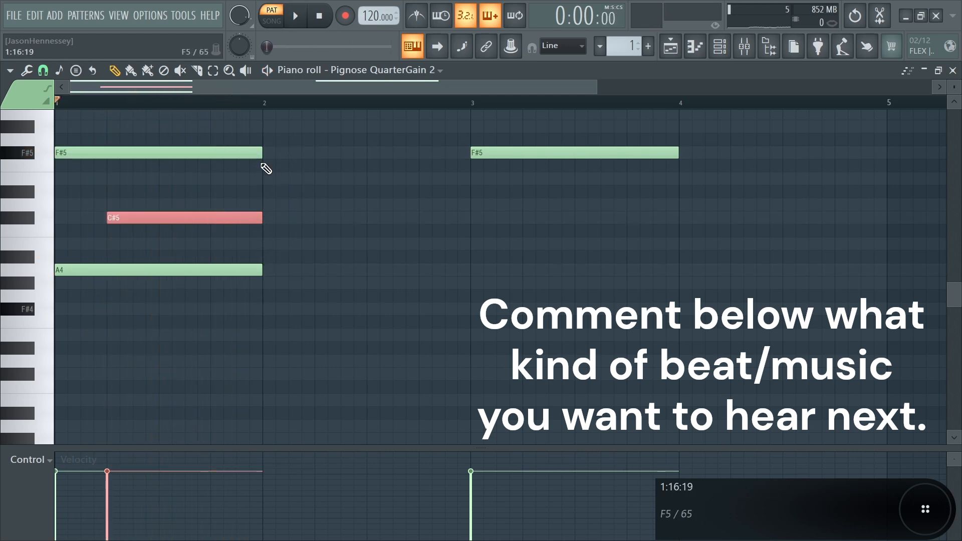
{"action": "left_click_drag", "start_coordinate": [282, 132], "coordinate": [119, 254]}
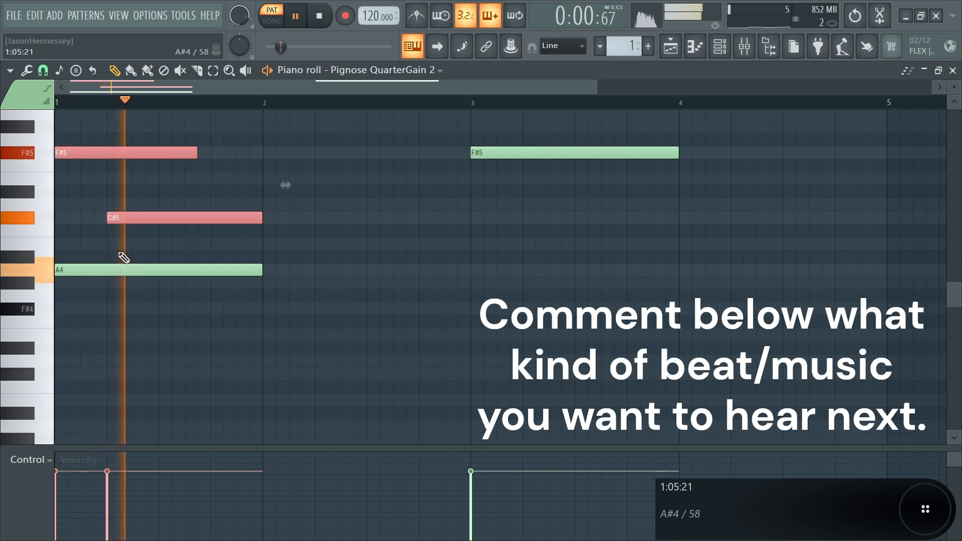
- Copy the three notes of bar 1 into bar 2, with the top note at A5 and the lowest at G#4
{"action": "left_click_drag", "start_coordinate": [318, 151], "coordinate": [143, 294]}
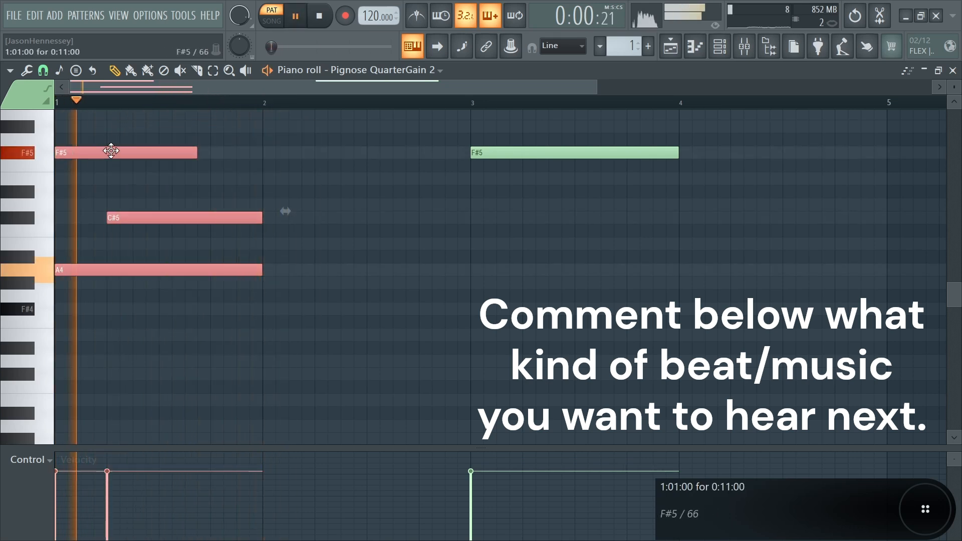
{"action": "left_click_drag", "start_coordinate": [111, 151], "coordinate": [288, 113]}
{"action": "left_click", "coordinate": [295, 187]}
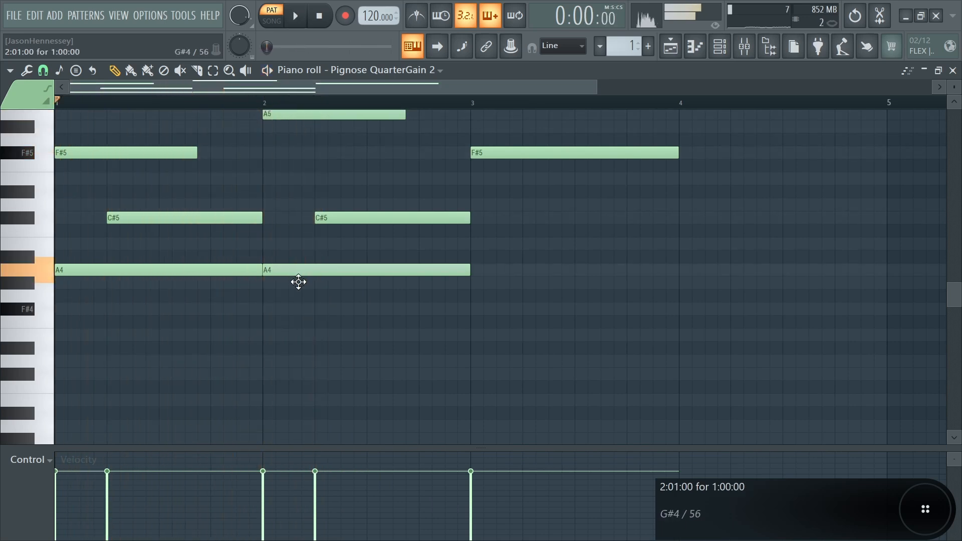
{"action": "left_click_drag", "start_coordinate": [299, 282], "coordinate": [299, 283]}
{"action": "key", "text": "space"}
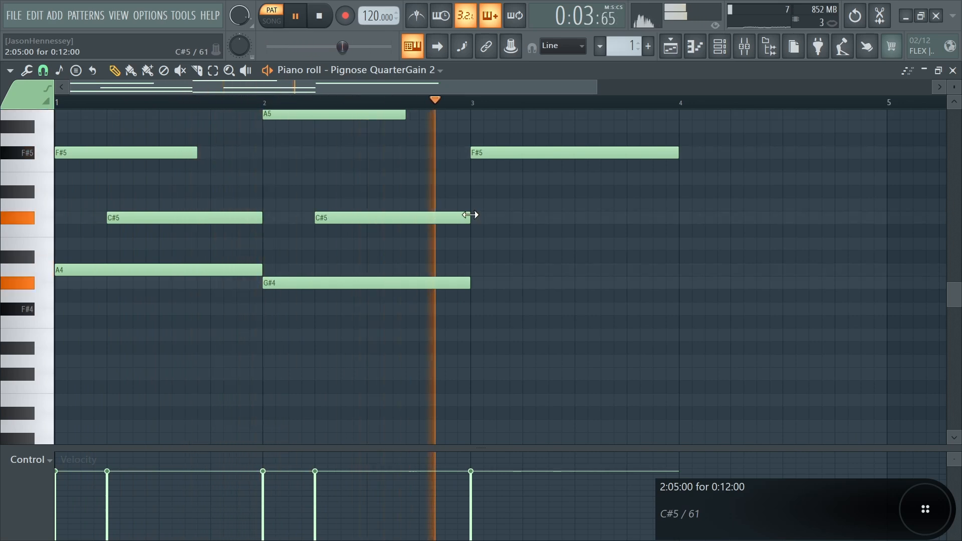
- Replace the stray F#5 in bar 3 with a copy of bars 1–2 and lower bar 4's top note to G#5
{"action": "right_click", "coordinate": [501, 149]}
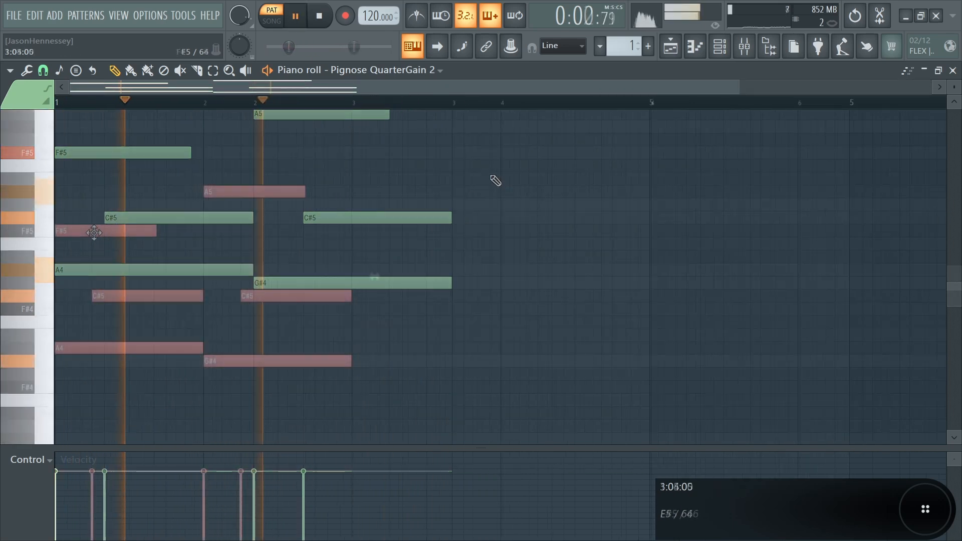
{"action": "left_click_drag", "start_coordinate": [92, 236], "coordinate": [393, 235]}
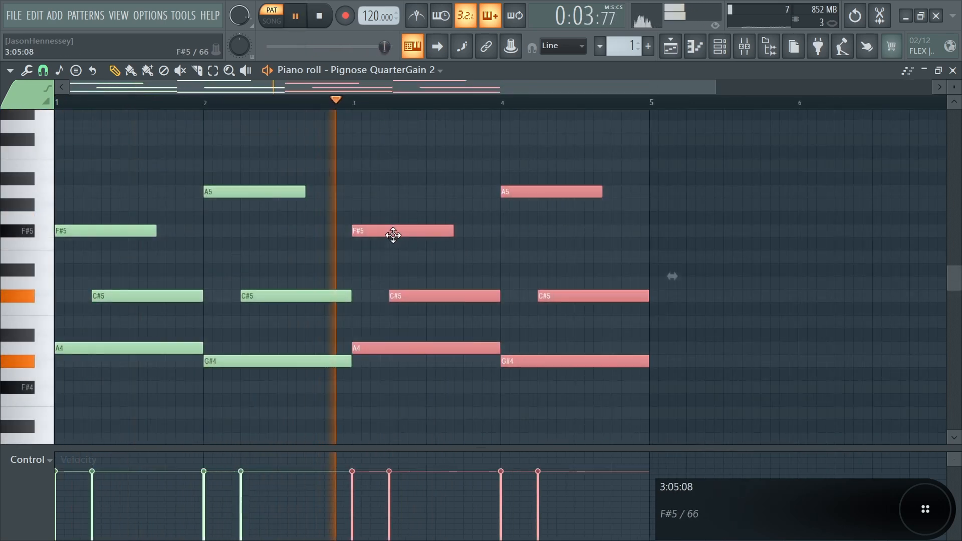
{"action": "left_click", "coordinate": [441, 259], "text": "ctrl"}
{"action": "left_click_drag", "start_coordinate": [570, 192], "coordinate": [559, 205]}
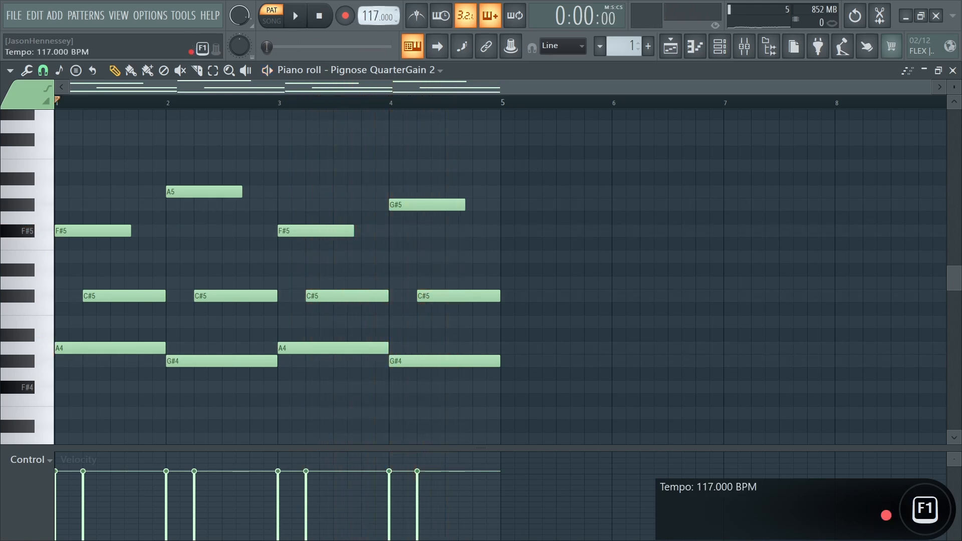
- Set the tempo to 108 BPM and duplicate the four-bar melody into bars 5 to 8
{"action": "key", "text": "space"}
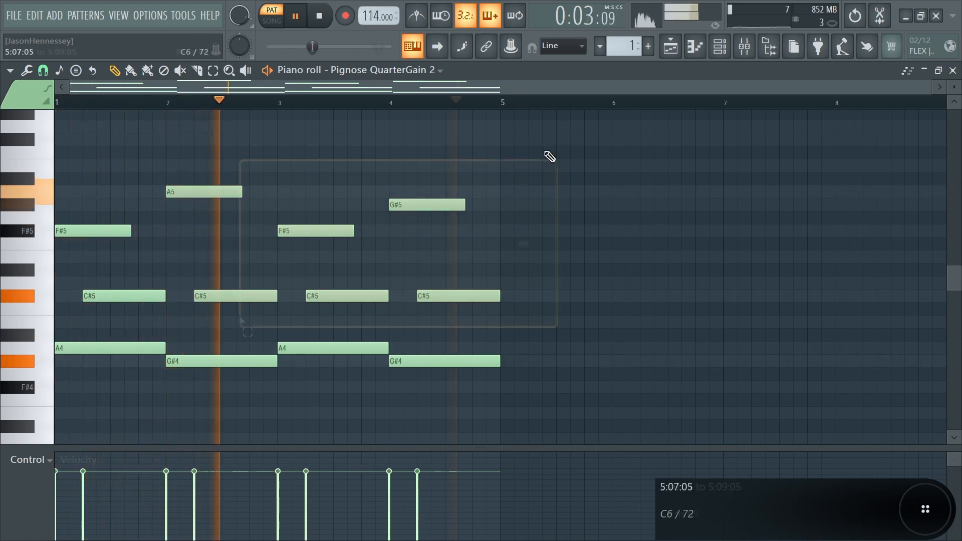
{"action": "key", "text": "ctrl+a"}
{"action": "key", "text": "ctrl+b"}
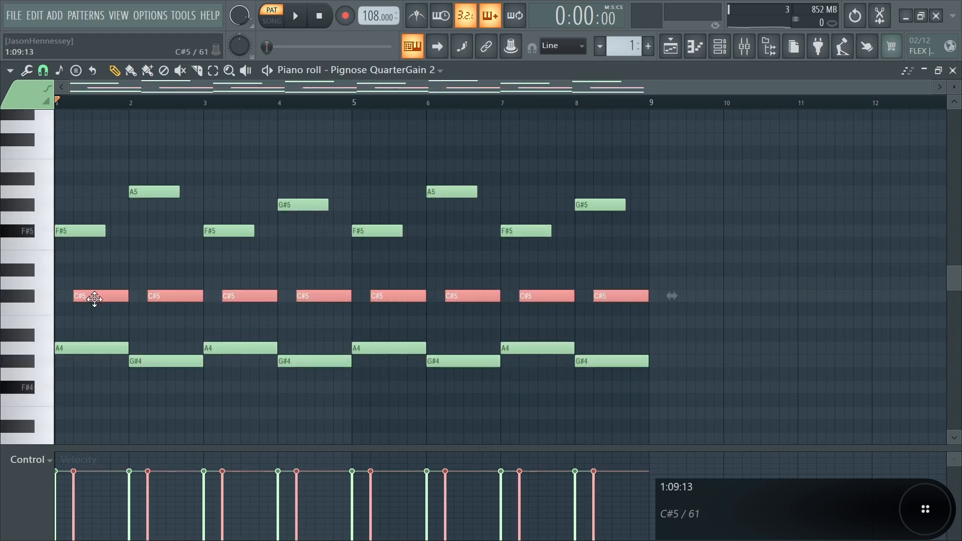
- Double the C#5 notes one octave lower at C#4 with reduced velocity and play the result
{"action": "key", "text": "ctrl+Down"}
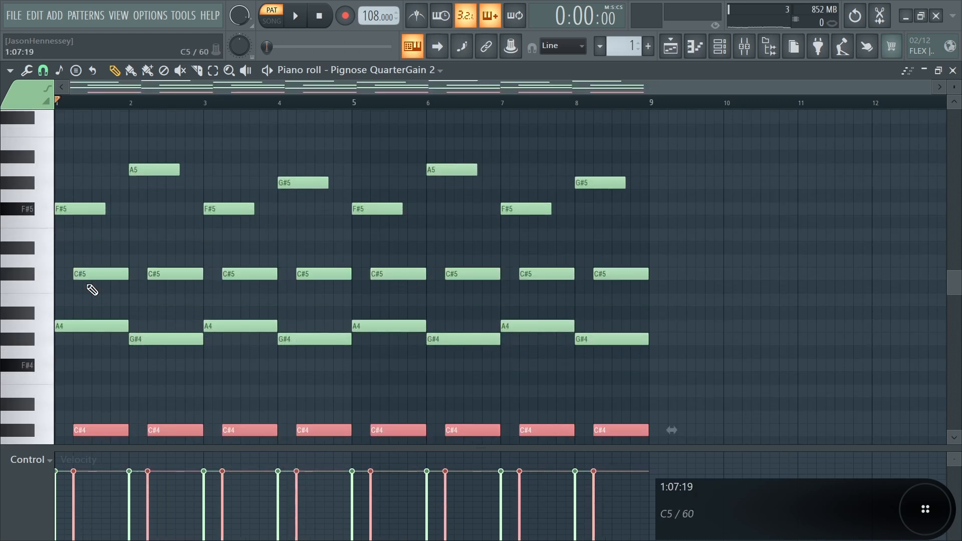
{"action": "scroll", "coordinate": [197, 243], "scroll_direction": "down", "scroll_amount": 8}
{"action": "key", "text": "space"}
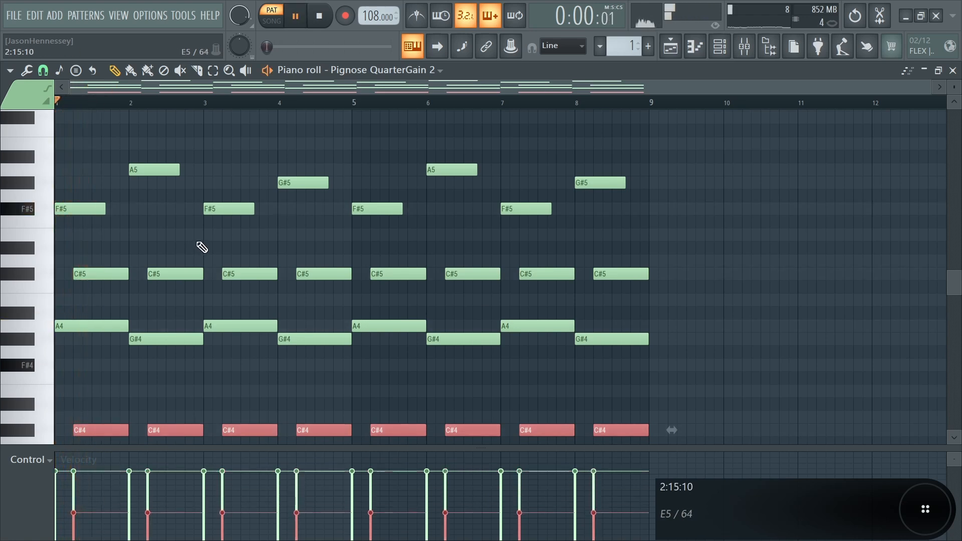
{"action": "key", "text": "space"}
- Double the A4 and G#4 notes one octave lower and reduce their velocity to match the C#4 notes
{"action": "left_click_drag", "start_coordinate": [629, 312], "coordinate": [24, 356]}
{"action": "key", "text": "space"}
{"action": "key", "text": "ctrl+c"}
{"action": "key", "text": "ctrl+v"}
{"action": "key", "text": "ctrl+Down"}
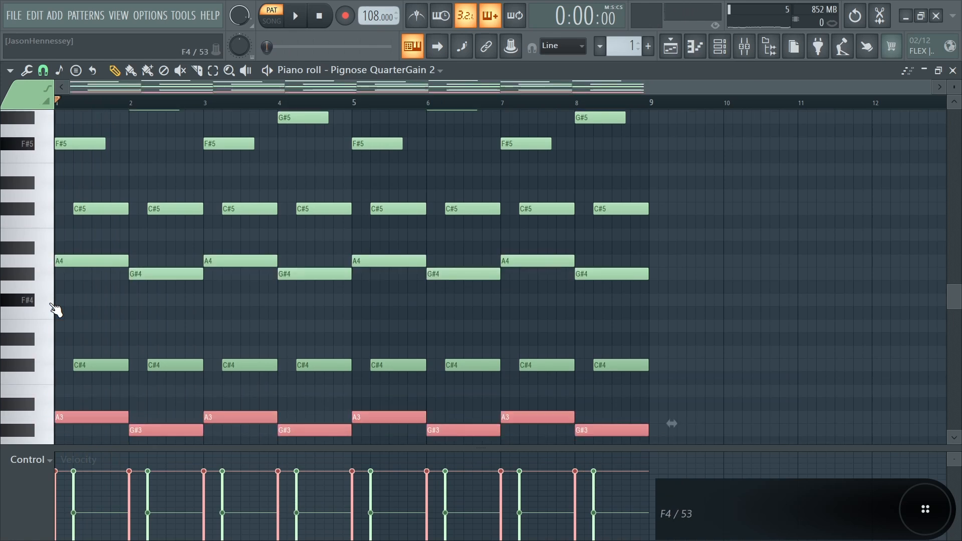
{"action": "key", "text": "space"}
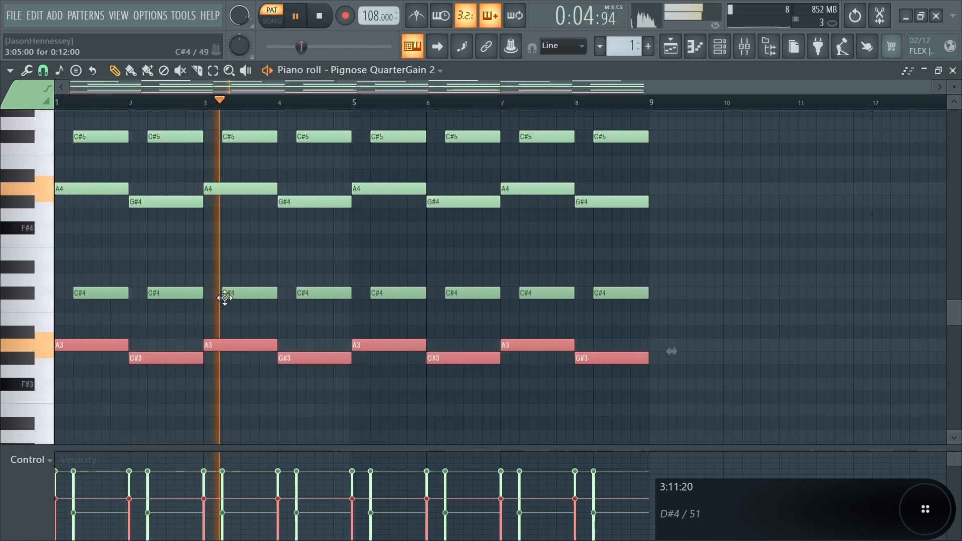
{"action": "key", "text": "space"}
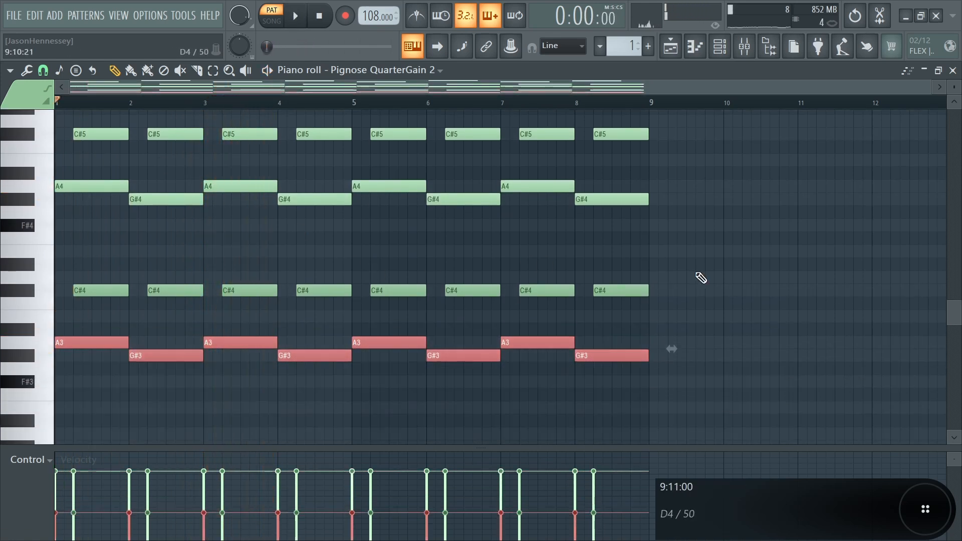
{"action": "left_click_drag", "start_coordinate": [700, 254], "coordinate": [55, 388]}
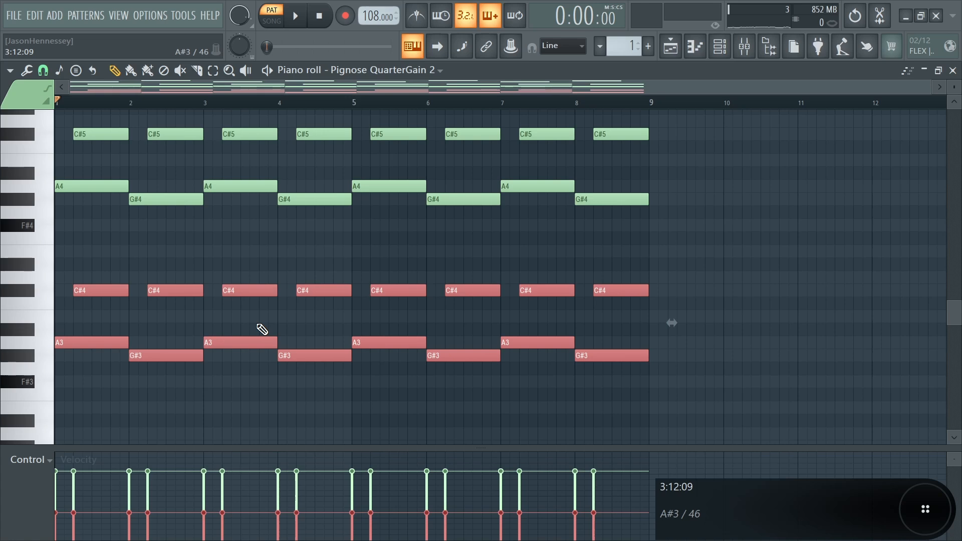
{"action": "left_click", "coordinate": [697, 249]}
- In bar 5, shorten F#5 to 0:04:00 and add G#5 and A5 notes of 0:04:00 each leading into bar 6
{"action": "scroll", "coordinate": [671, 236], "scroll_direction": "up", "scroll_amount": 4}
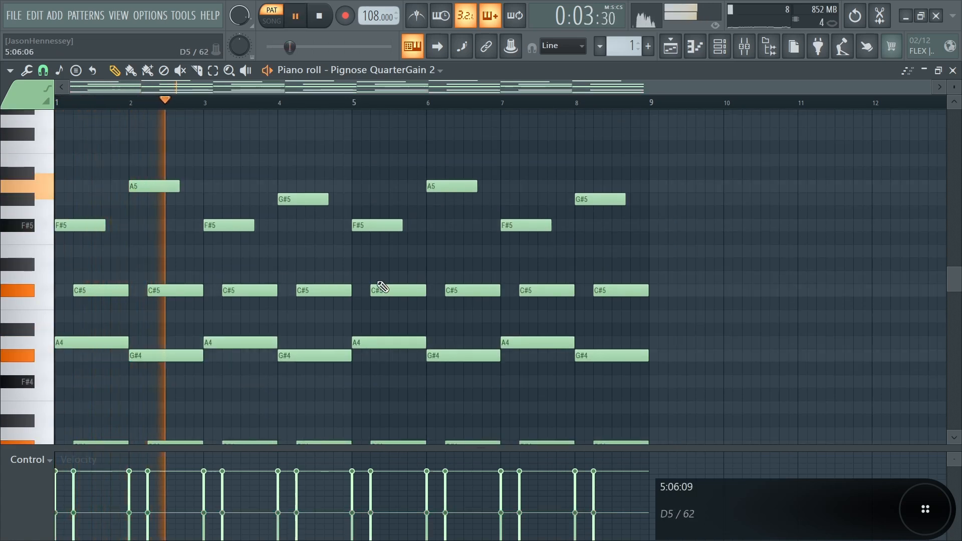
{"action": "key", "text": "space"}
{"action": "scroll", "coordinate": [398, 287], "scroll_direction": "up", "scroll_amount": 4}
{"action": "left_click_drag", "start_coordinate": [399, 168], "coordinate": [401, 323]}
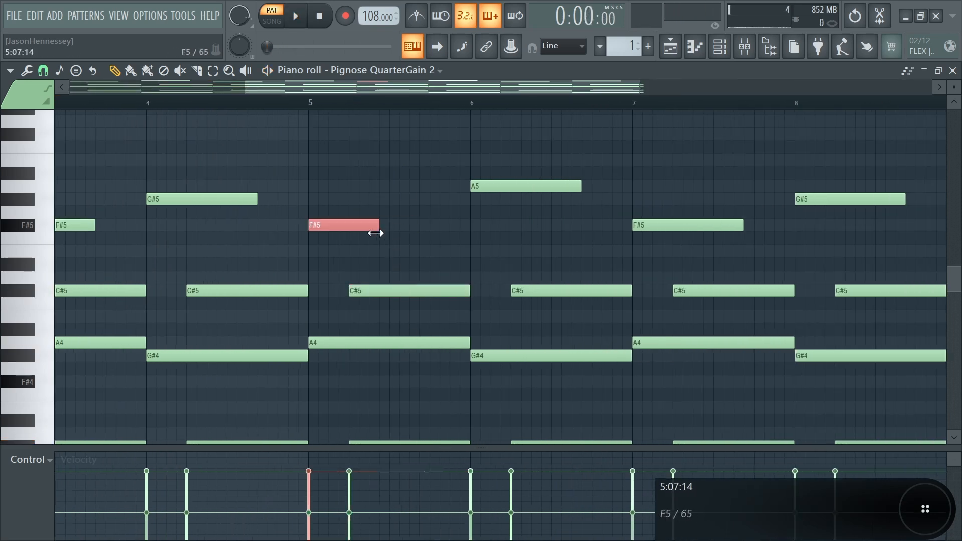
{"action": "scroll", "coordinate": [354, 227], "scroll_direction": "up", "scroll_amount": 3}
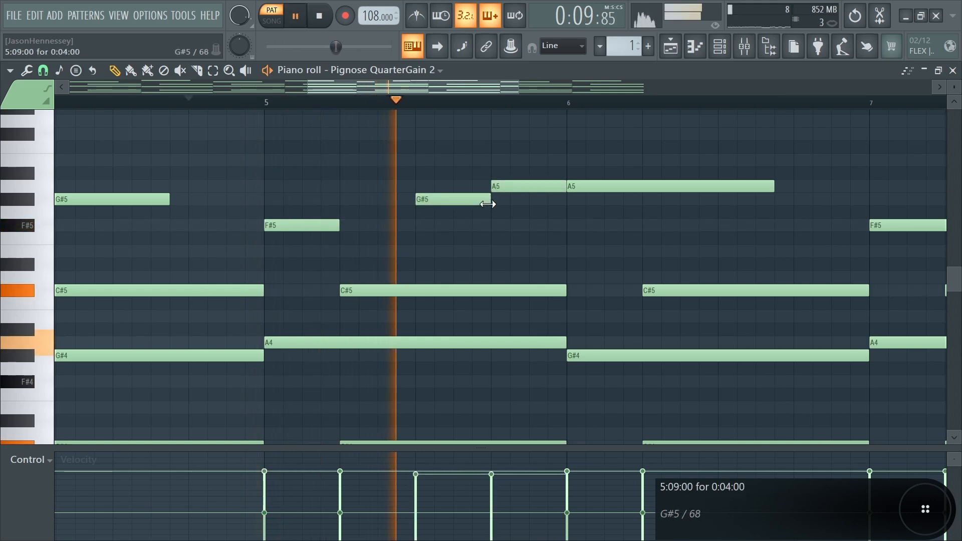
{"action": "scroll", "coordinate": [401, 230], "scroll_direction": "down", "scroll_amount": 4}
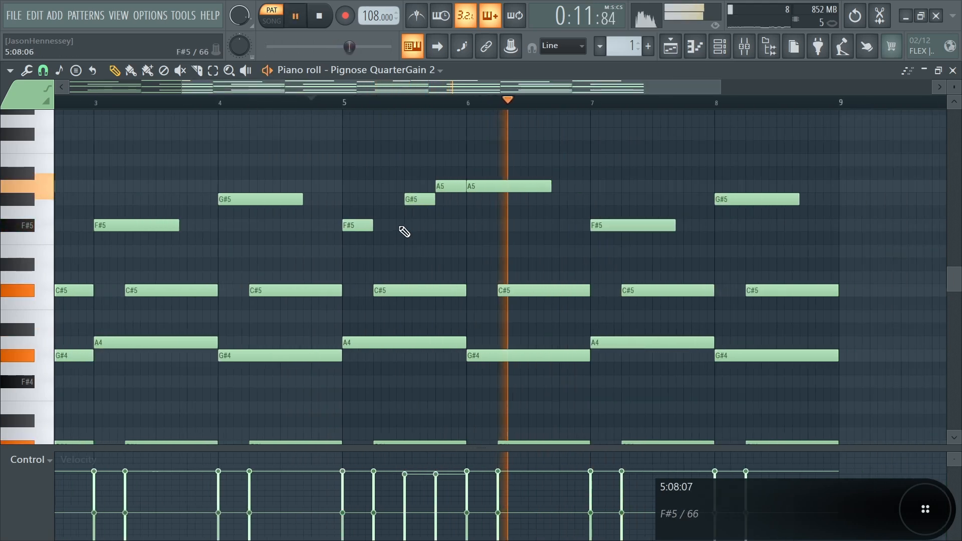
- Copy the short G#5 and A5 notes from bar 5 into the second half of bar 7
{"action": "key", "text": "space"}
{"action": "mouse_move", "coordinate": [445, 183]}
{"action": "left_mouse_down"}
{"action": "mouse_move", "coordinate": [411, 218]}
{"action": "mouse_move", "coordinate": [447, 205]}
{"action": "mouse_move", "coordinate": [597, 206]}
{"action": "left_mouse_up"}
{"action": "key", "text": "space"}
{"action": "scroll", "coordinate": [607, 212], "scroll_direction": "up", "scroll_amount": 3}
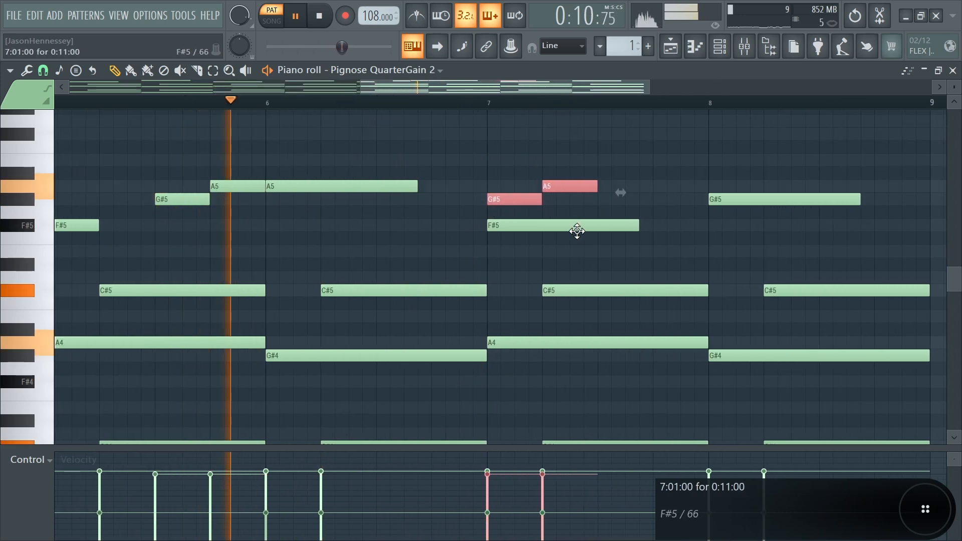
{"action": "key", "text": "space"}
{"action": "scroll", "coordinate": [416, 213], "scroll_direction": "down", "scroll_amount": 3}
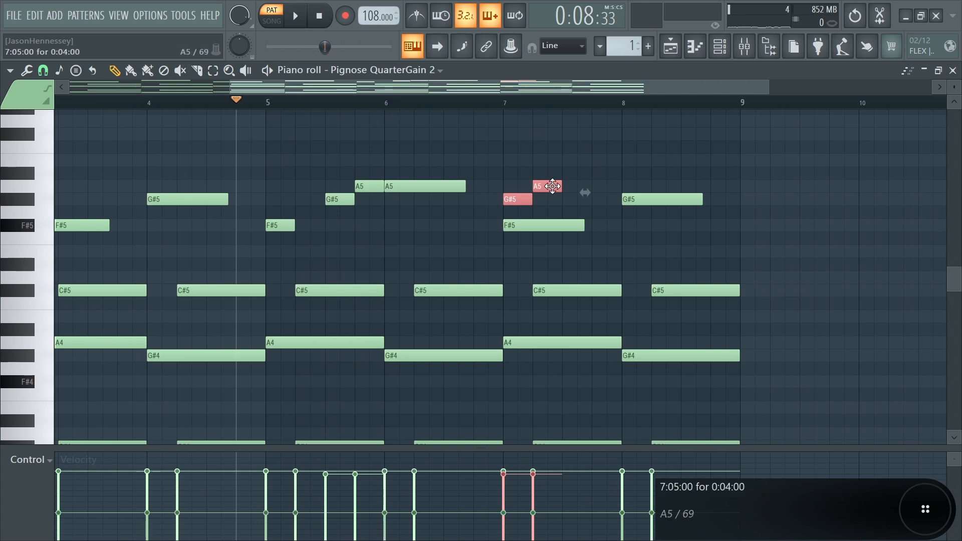
{"action": "scroll", "coordinate": [646, 221], "scroll_direction": "up", "scroll_amount": 3}
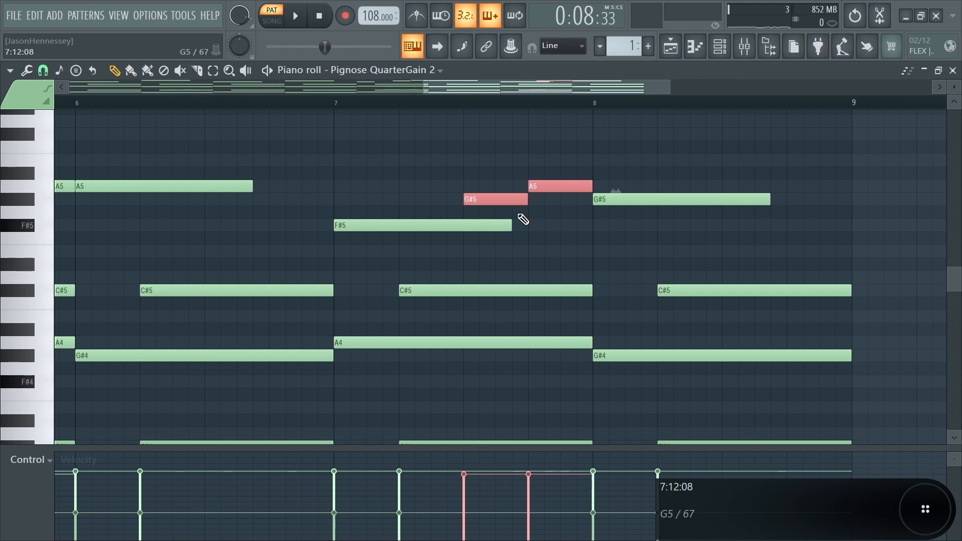
- Flip the two copied notes in bar 7 so that A5 comes before G#5, and play the melody
{"action": "key", "text": "alt+y"}
{"action": "left_click", "coordinate": [520, 314]}
{"action": "key", "text": "space"}
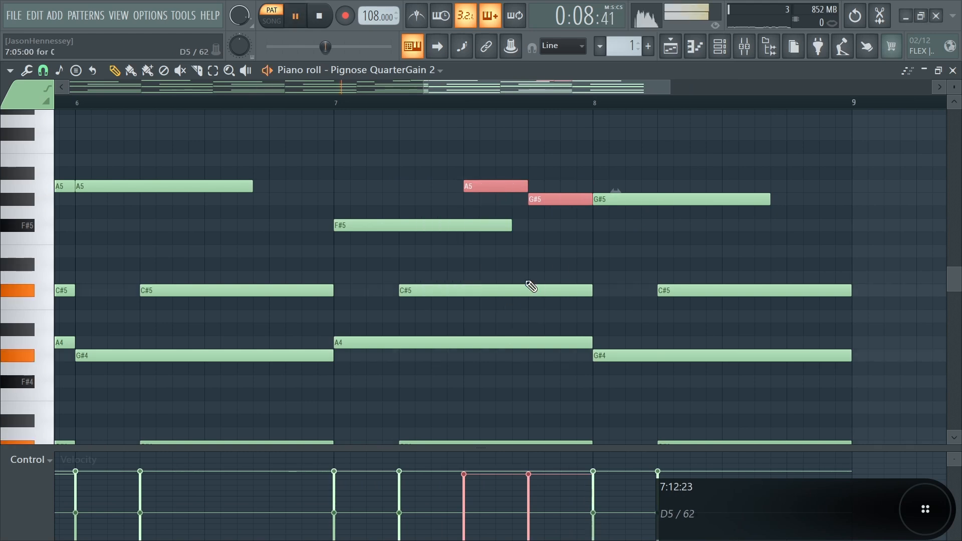
- Add an F#5 note at 8:09:00 in bar 8 and extend it to the end of the bar
{"action": "scroll", "coordinate": [551, 253], "scroll_direction": "down", "scroll_amount": 4}
{"action": "left_click", "coordinate": [598, 244], "text": "ctrl"}
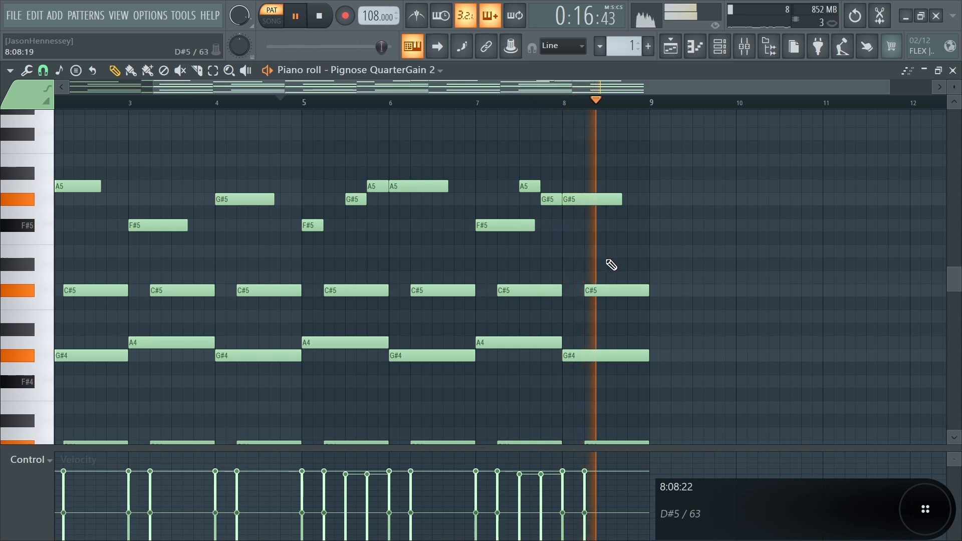
{"action": "scroll", "coordinate": [611, 265], "scroll_direction": "up", "scroll_amount": 2, "text": "ctrl"}
{"action": "key", "text": "space"}
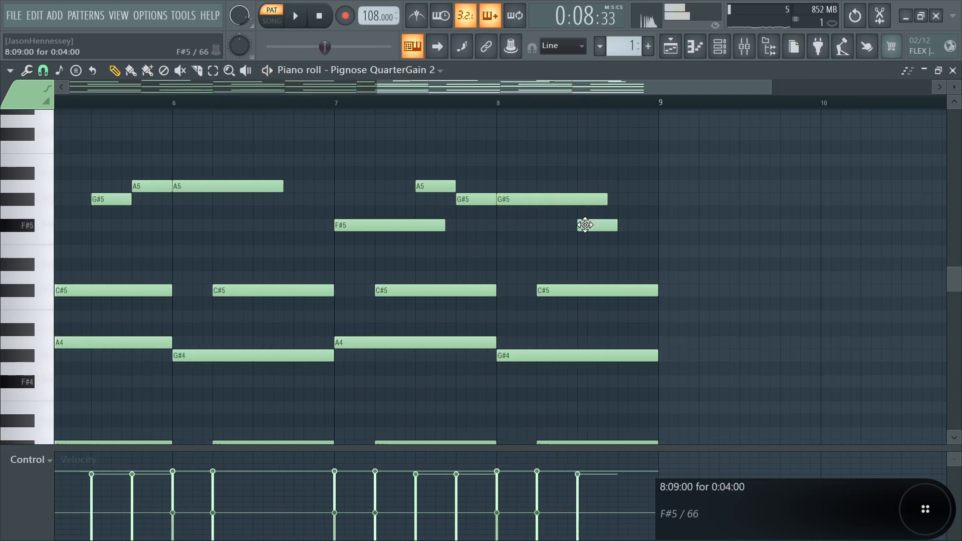
{"action": "left_click_drag", "start_coordinate": [612, 225], "coordinate": [660, 225]}
- Try to delay the A3 note in bar 5 by one step so it starts at 5:02:00
{"action": "scroll", "coordinate": [629, 251], "scroll_direction": "down", "scroll_amount": 2, "text": "ctrl"}
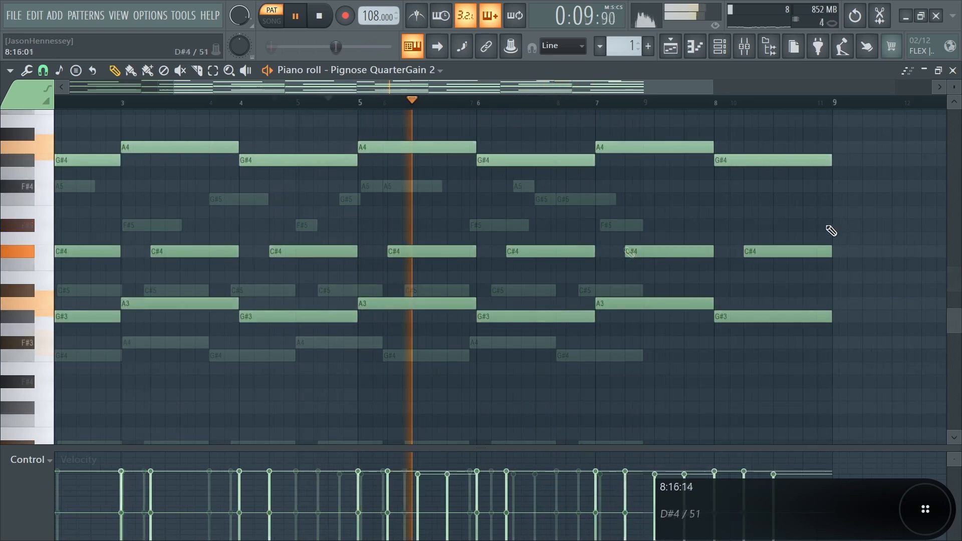
{"action": "left_click_drag", "start_coordinate": [846, 221], "coordinate": [393, 329]}
{"action": "key", "text": "space"}
{"action": "scroll", "coordinate": [382, 323], "scroll_direction": "up", "scroll_amount": 5, "text": "ctrl"}
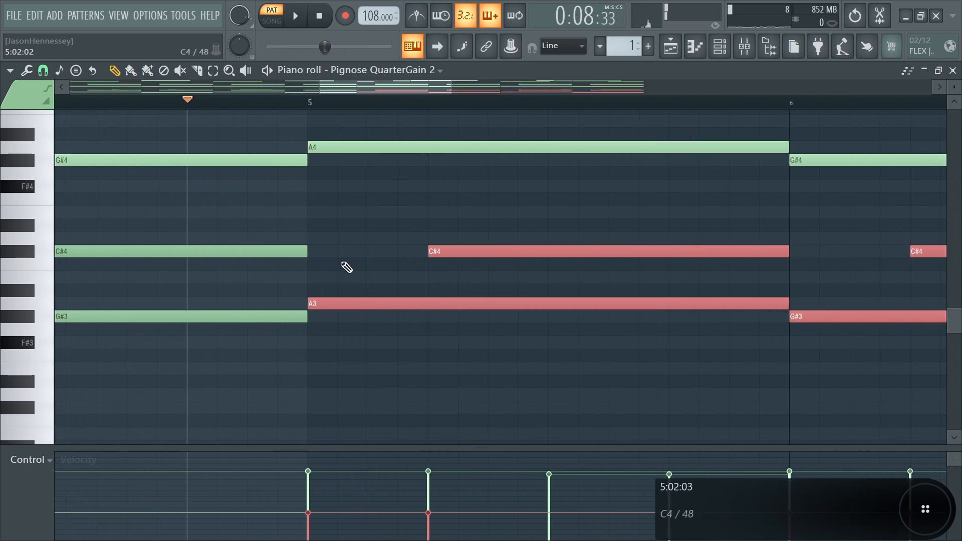
{"action": "left_click", "coordinate": [342, 264], "text": "ctrl"}
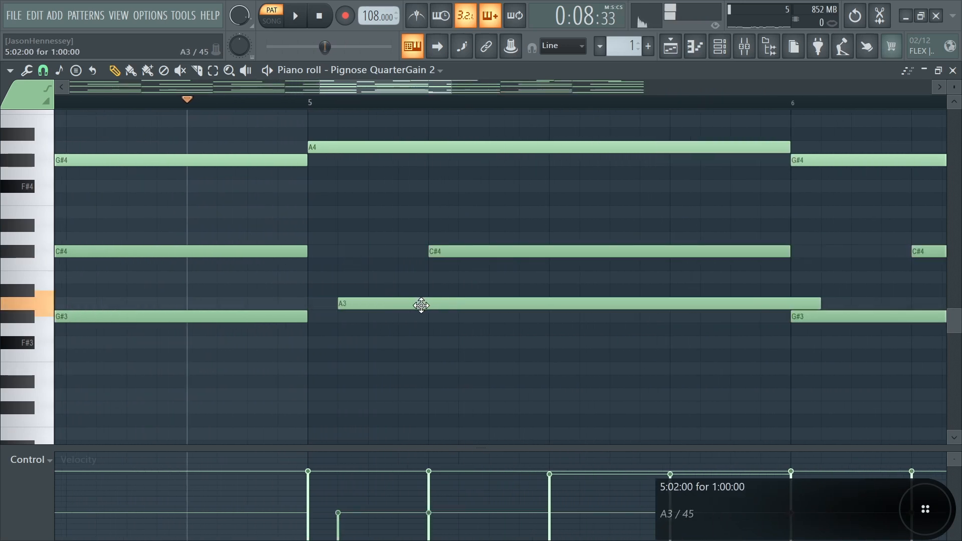
{"action": "scroll", "coordinate": [460, 254], "scroll_direction": "down", "scroll_amount": 6, "text": "ctrl"}
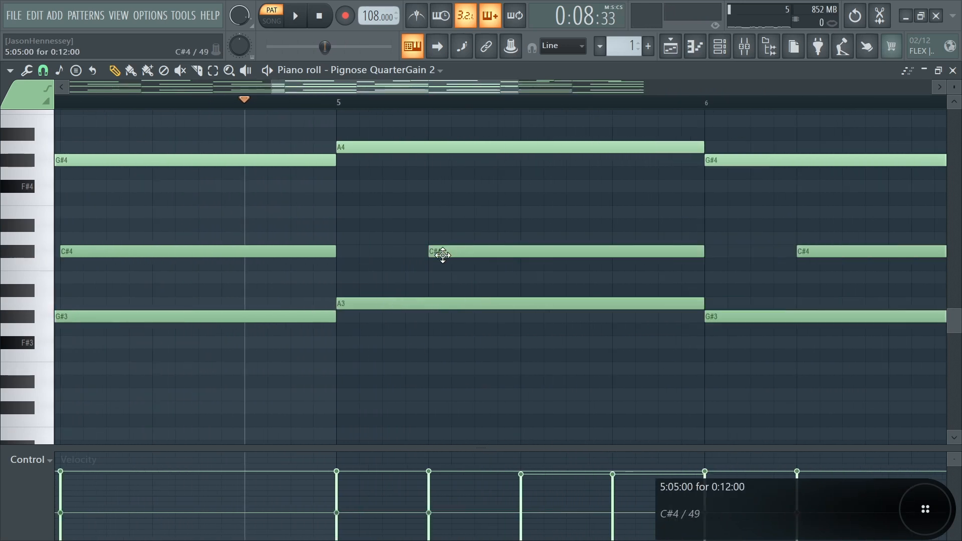
- Shift the G#3 and C#4 notes in bar 6 two steps later, starting the C#4 at 6:07:00
{"action": "left_click_drag", "start_coordinate": [551, 234], "coordinate": [532, 359]}
{"action": "left_click_drag", "start_coordinate": [735, 246], "coordinate": [717, 359], "text": "ctrl+shift"}
{"action": "scroll", "coordinate": [621, 356], "scroll_direction": "up", "scroll_amount": 7, "text": "ctrl"}
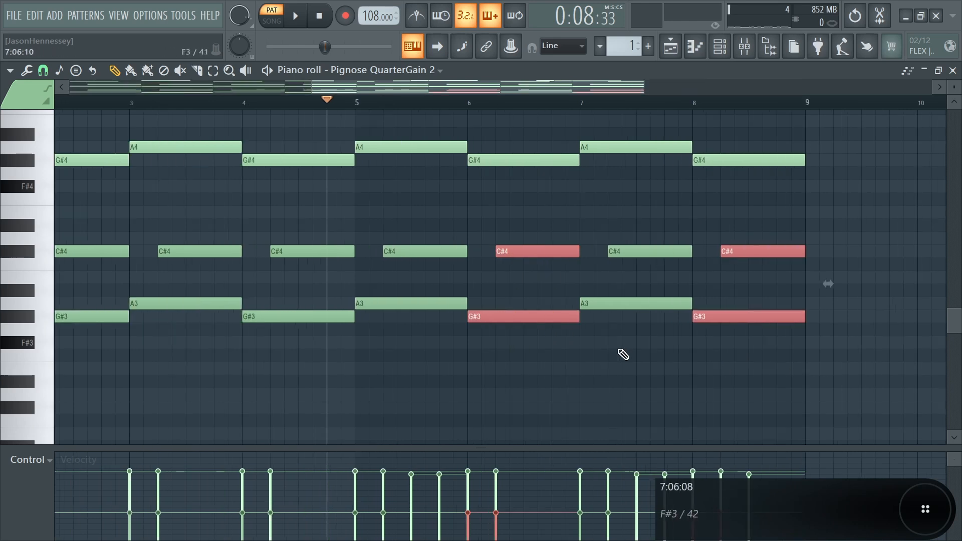
{"action": "left_click", "coordinate": [446, 289], "text": "ctrl"}
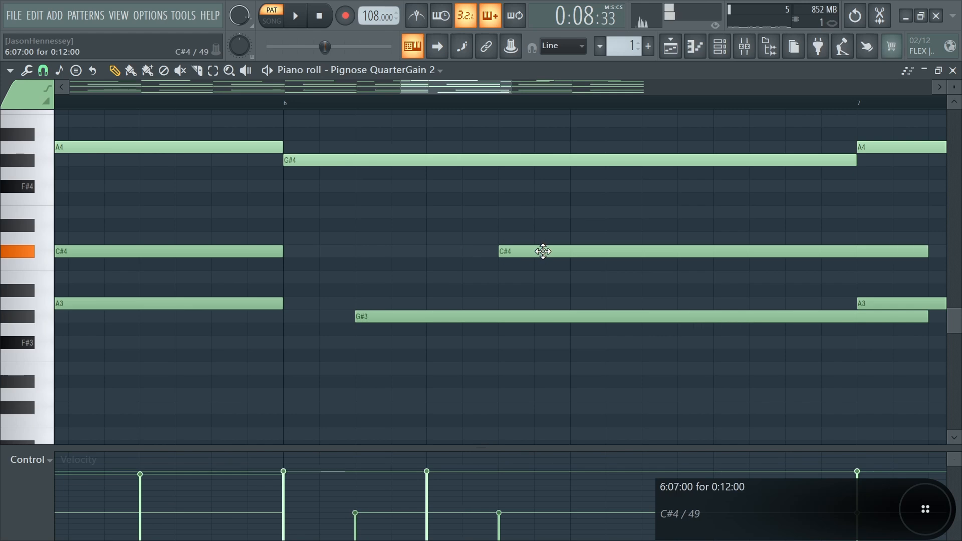
- Shift the G#3 and C#4 notes in bar 8 two steps later, starting the G#3 at 8:03:00, and play the melody
{"action": "scroll", "coordinate": [531, 256], "scroll_direction": "down", "scroll_amount": 7, "text": "ctrl"}
{"action": "scroll", "coordinate": [756, 323], "scroll_direction": "up", "scroll_amount": 5, "text": "ctrl"}
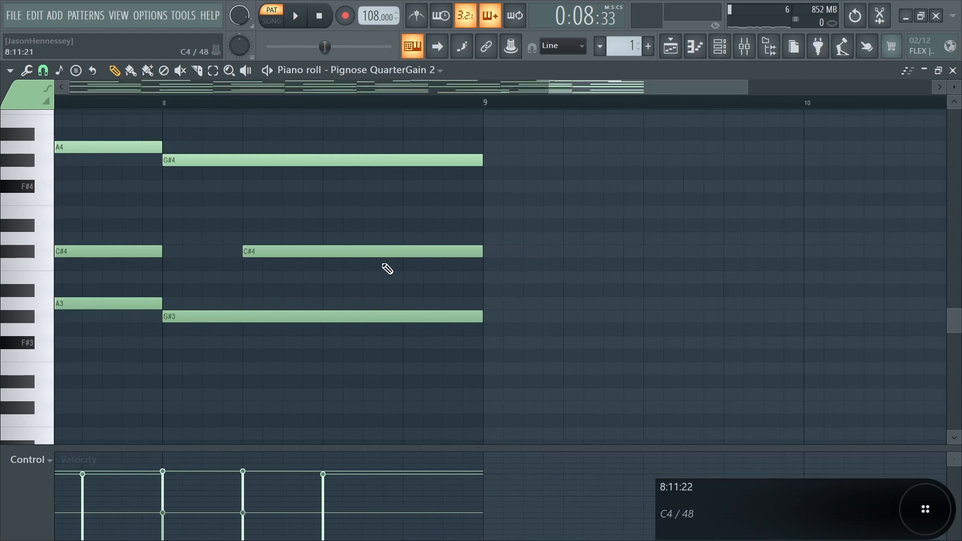
{"action": "left_click_drag", "start_coordinate": [376, 225], "coordinate": [235, 319], "text": "ctrl"}
{"action": "scroll", "coordinate": [235, 318], "scroll_direction": "up", "scroll_amount": 3, "text": "ctrl"}
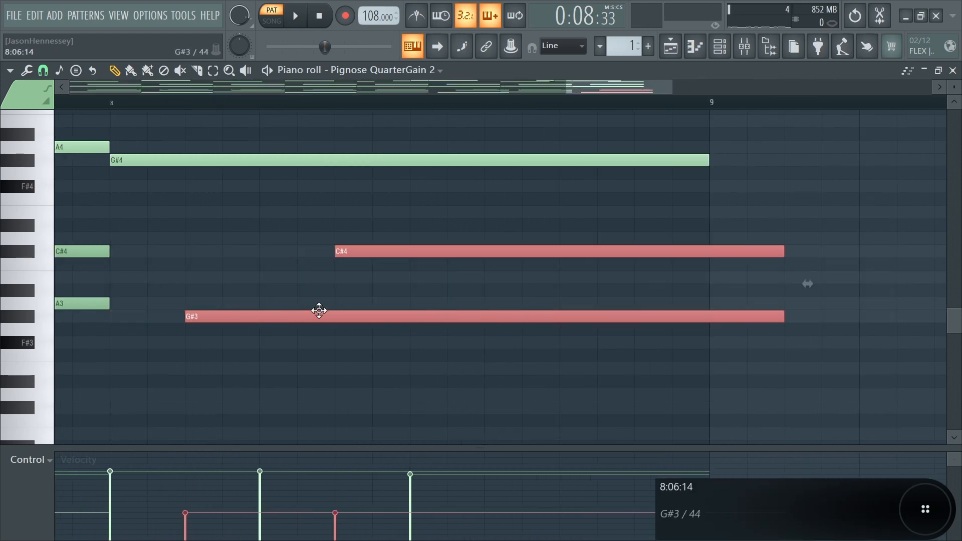
{"action": "key", "text": "space"}
- Trim the shifted G#3 and C#4 notes in bars 8 and 6 so they end at their bar lines
{"action": "scroll", "coordinate": [380, 256], "scroll_direction": "down", "scroll_amount": 4, "text": "ctrl"}
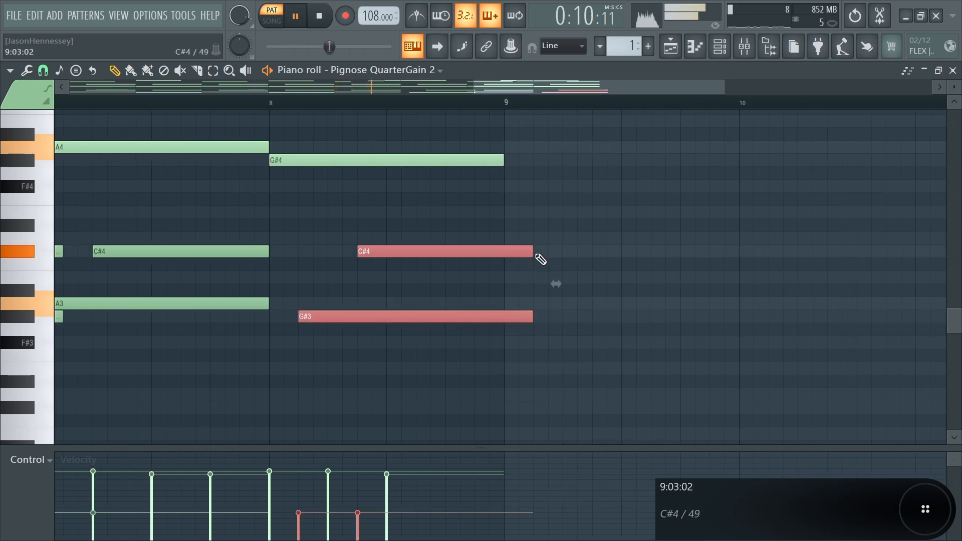
{"action": "scroll", "coordinate": [615, 270], "scroll_direction": "down", "scroll_amount": 5, "text": "ctrl"}
{"action": "scroll", "coordinate": [493, 298], "scroll_direction": "up", "scroll_amount": 3, "text": "ctrl"}
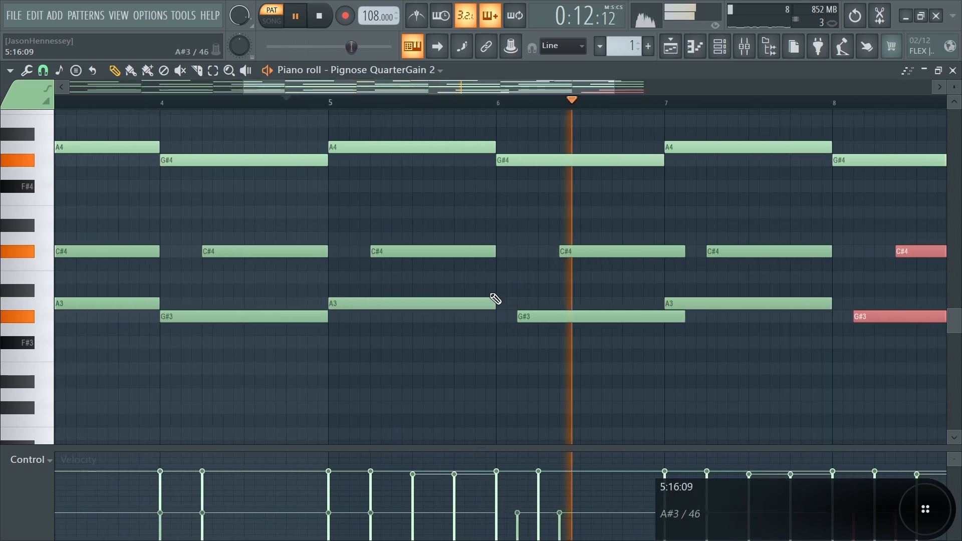
{"action": "left_click", "coordinate": [685, 316], "text": "ctrl"}
{"action": "left_click", "coordinate": [685, 255], "text": "ctrl+shift"}
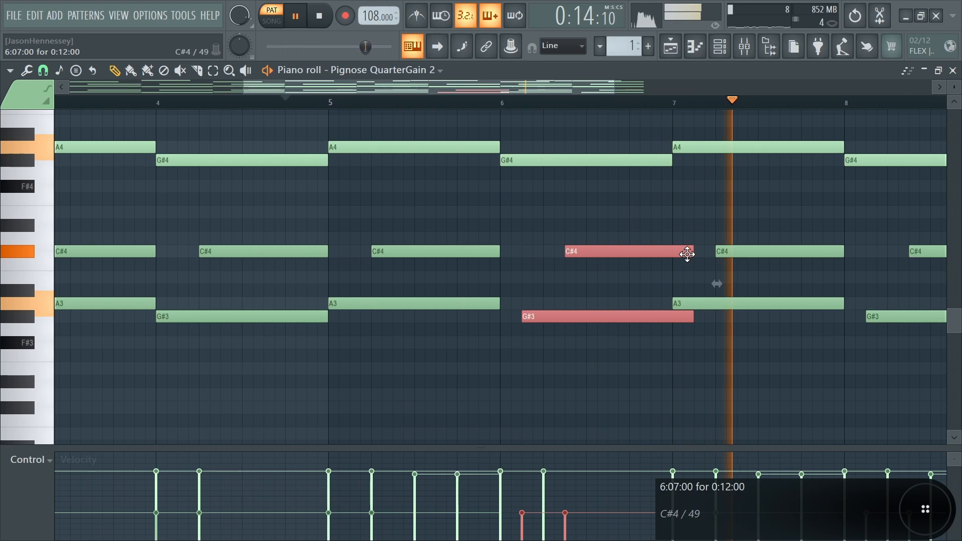
{"action": "left_click_drag", "start_coordinate": [691, 255], "coordinate": [673, 260]}
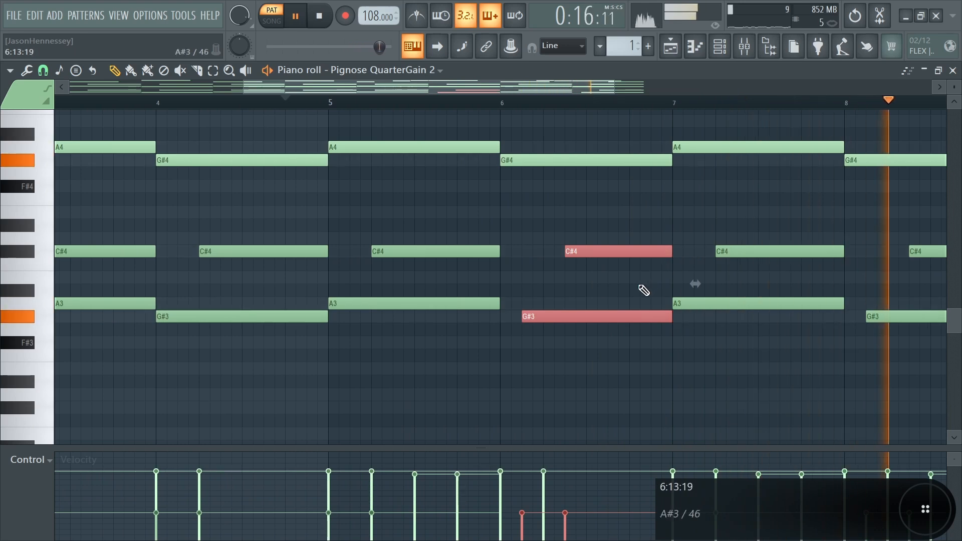
- Select the delayed G#3 notes in bars 6 and 8 and raise their velocity
{"action": "scroll", "coordinate": [460, 358], "scroll_direction": "down", "scroll_amount": 3, "text": "ctrl"}
{"action": "left_click_drag", "start_coordinate": [645, 291], "coordinate": [606, 345], "text": "ctrl"}
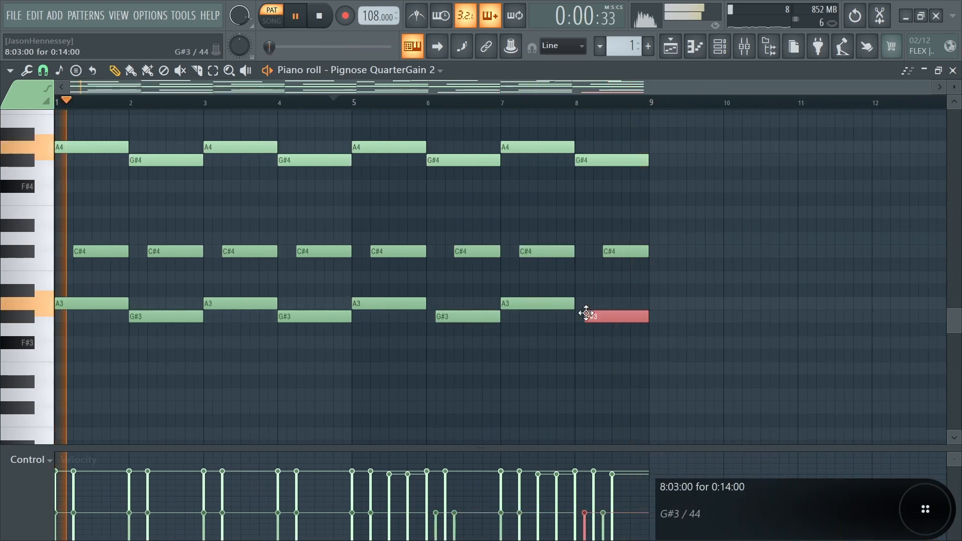
{"action": "left_click", "coordinate": [491, 316], "text": "ctrl+shift"}
{"action": "scroll", "coordinate": [564, 357], "scroll_direction": "up", "scroll_amount": 4, "text": "alt"}
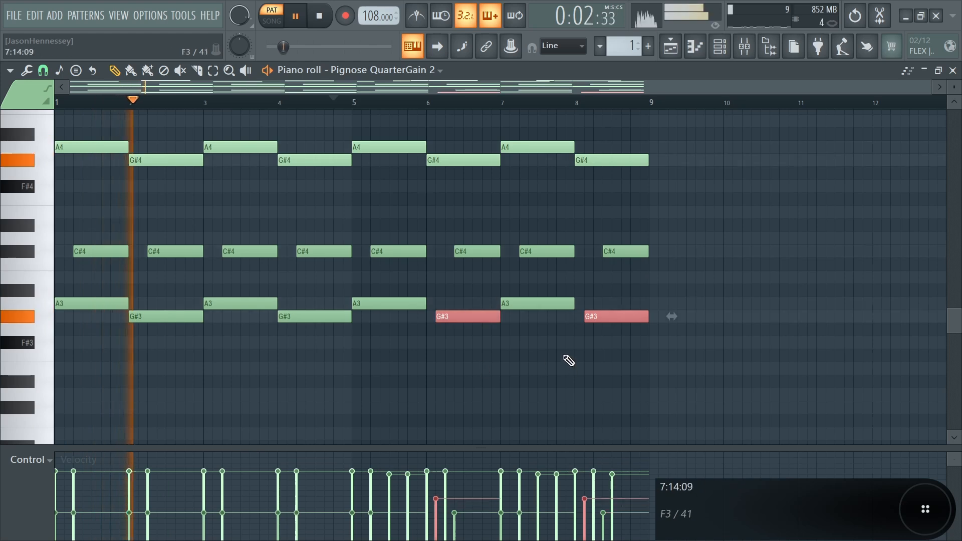
- Raise all C#4, A3 and G#3 notes to one even velocity slightly below the upper notes, and play the melody
{"action": "key", "text": "space"}
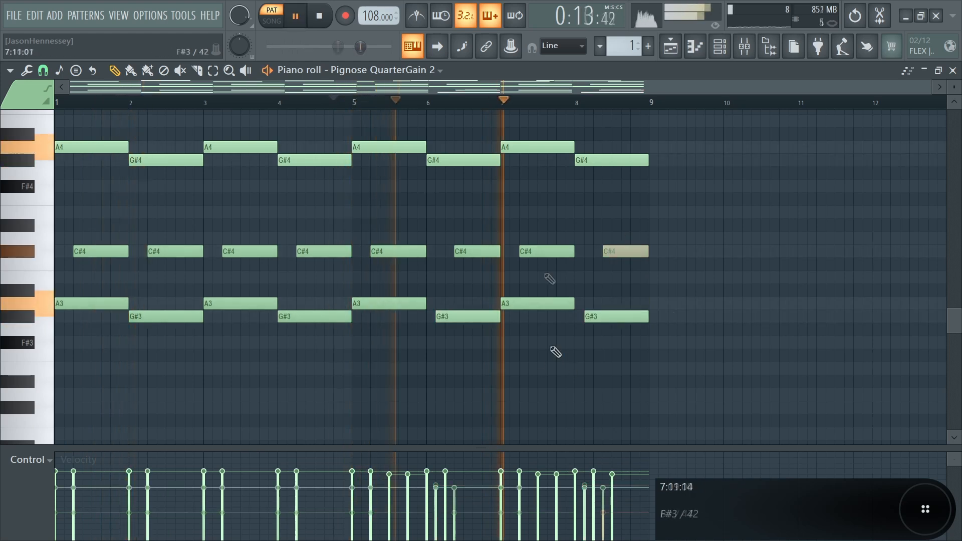
{"action": "left_click_drag", "start_coordinate": [665, 233], "coordinate": [9, 405], "text": "ctrl"}
{"action": "key", "text": "space"}
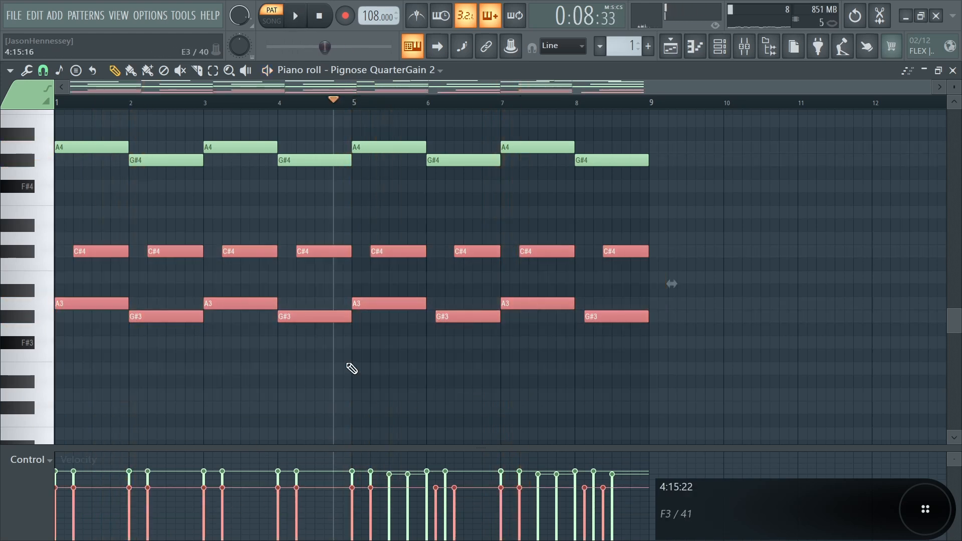
{"action": "left_click_drag", "start_coordinate": [699, 220], "coordinate": [3, 339], "text": "ctrl"}
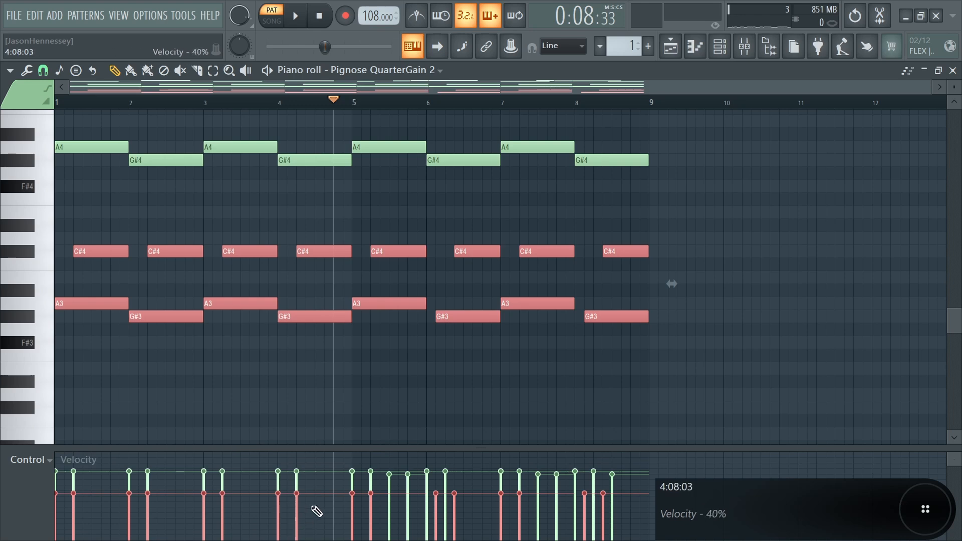
{"action": "key", "text": "space"}
{"action": "left_click", "coordinate": [404, 390]}
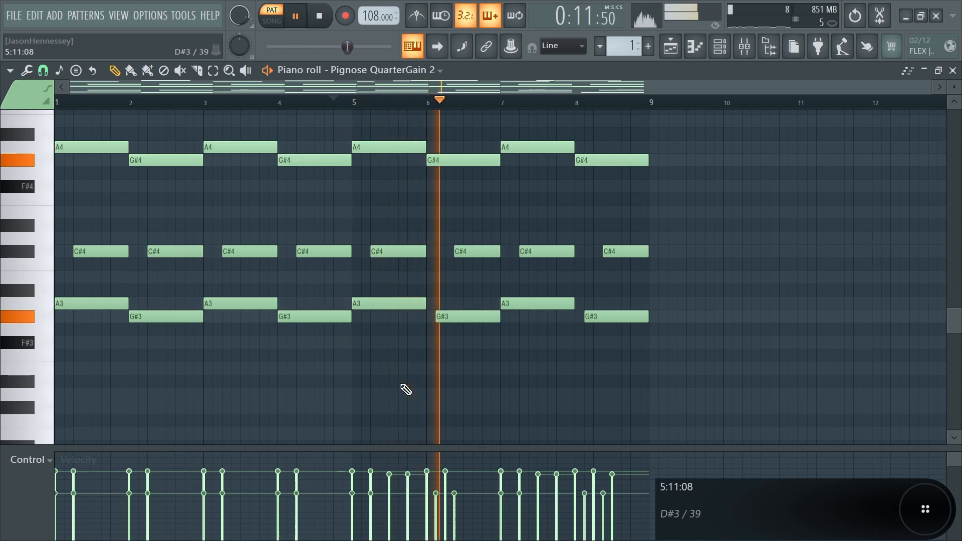
- Duplicate the whole eight-bar melody into bars 9 to 16 and briefly play the pattern
{"action": "scroll", "coordinate": [405, 390], "scroll_direction": "up", "scroll_amount": 3}
{"action": "key", "text": "space"}
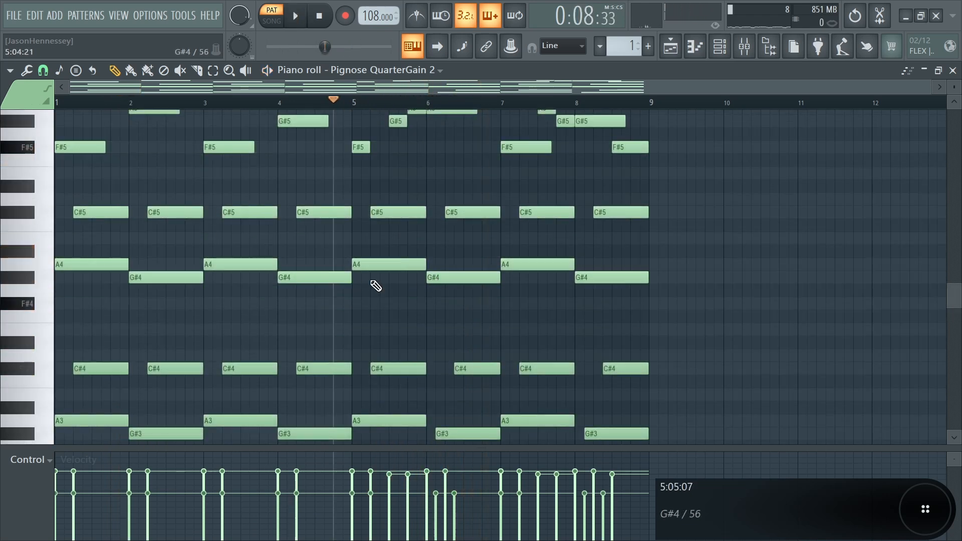
{"action": "key", "text": "ctrl+b"}
{"action": "scroll", "coordinate": [768, 258], "scroll_direction": "down", "scroll_amount": 2}
{"action": "key", "text": "space"}
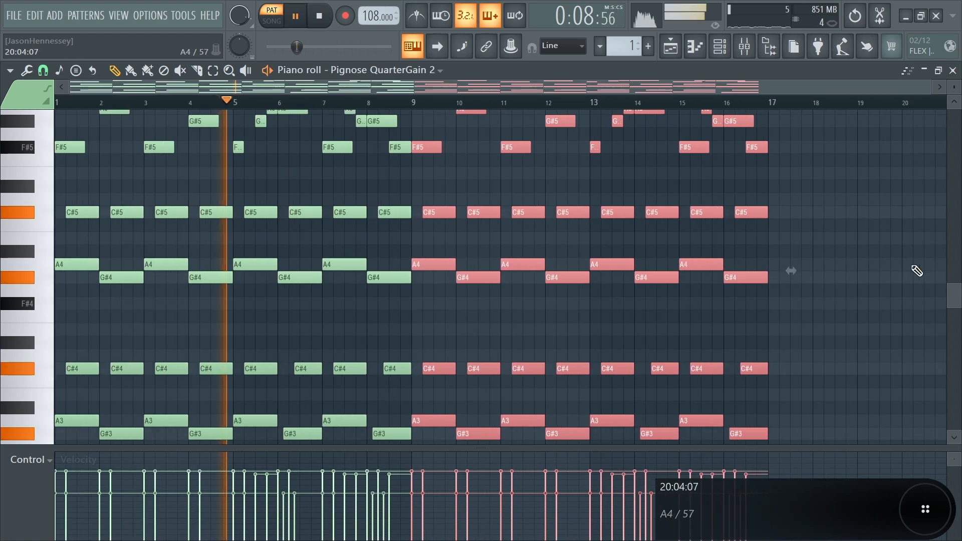
{"action": "key", "text": "space"}
- Select the lower-octave A3 and C#4 notes in bar 9 of the duplicated section
{"action": "left_click", "coordinate": [917, 271], "text": "ctrl"}
{"action": "scroll", "coordinate": [752, 270], "scroll_direction": "up", "scroll_amount": 4}
{"action": "left_click_drag", "start_coordinate": [414, 200], "coordinate": [664, 346]}
{"action": "scroll", "coordinate": [632, 288], "scroll_direction": "up", "scroll_amount": 3}
{"action": "scroll", "coordinate": [457, 281], "scroll_direction": "up", "scroll_amount": 4}
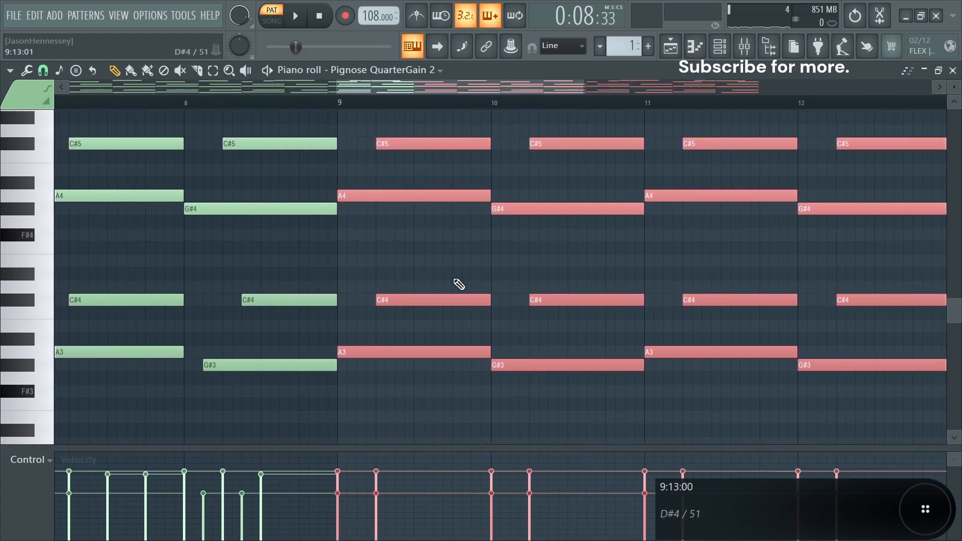
{"action": "left_click_drag", "start_coordinate": [442, 269], "coordinate": [408, 380]}
{"action": "scroll", "coordinate": [429, 281], "scroll_direction": "up", "scroll_amount": 3}
{"action": "scroll", "coordinate": [426, 278], "scroll_direction": "down", "scroll_amount": 4}
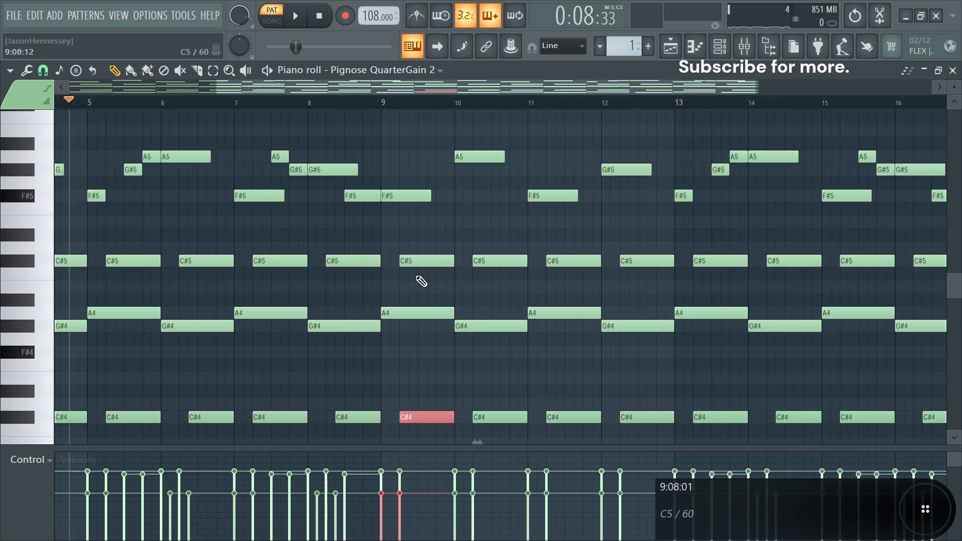
- Move the A4 notes in bars 9 and 11 up one octave to A5
{"action": "left_click_drag", "start_coordinate": [428, 301], "coordinate": [428, 331]}
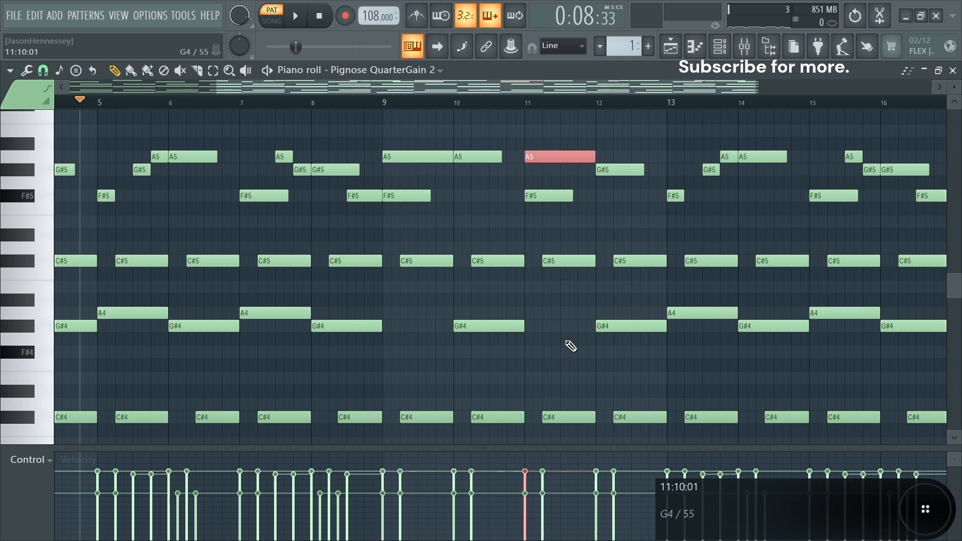
{"action": "scroll", "coordinate": [535, 275], "scroll_direction": "down", "scroll_amount": 2}
{"action": "scroll", "coordinate": [671, 311], "scroll_direction": "up", "scroll_amount": 4}
- Move the A4 notes in bars 13 and 15 up one octave and shorten them to avoid overlapping the following A5 notes
{"action": "scroll", "coordinate": [630, 324], "scroll_direction": "down", "scroll_amount": 3, "text": "ctrl"}
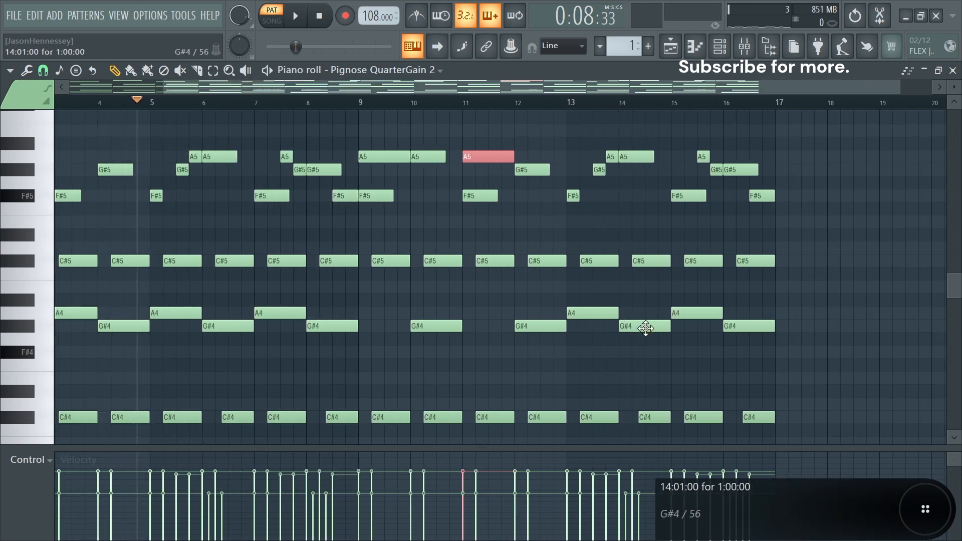
{"action": "left_click", "coordinate": [644, 325]}
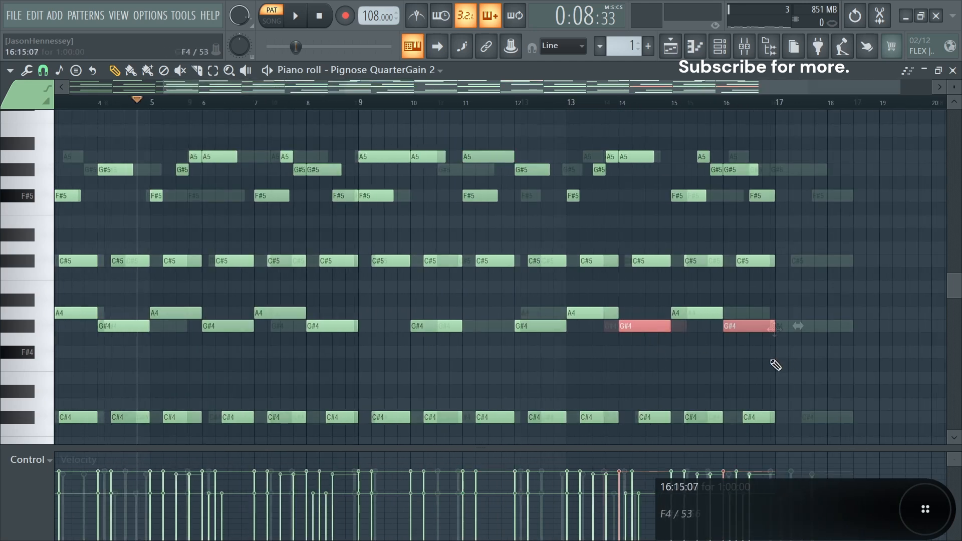
{"action": "scroll", "coordinate": [647, 346], "scroll_direction": "up", "scroll_amount": 3, "text": "ctrl"}
{"action": "left_click", "coordinate": [565, 312]}
{"action": "left_click", "coordinate": [740, 315], "text": "ctrl+shift"}
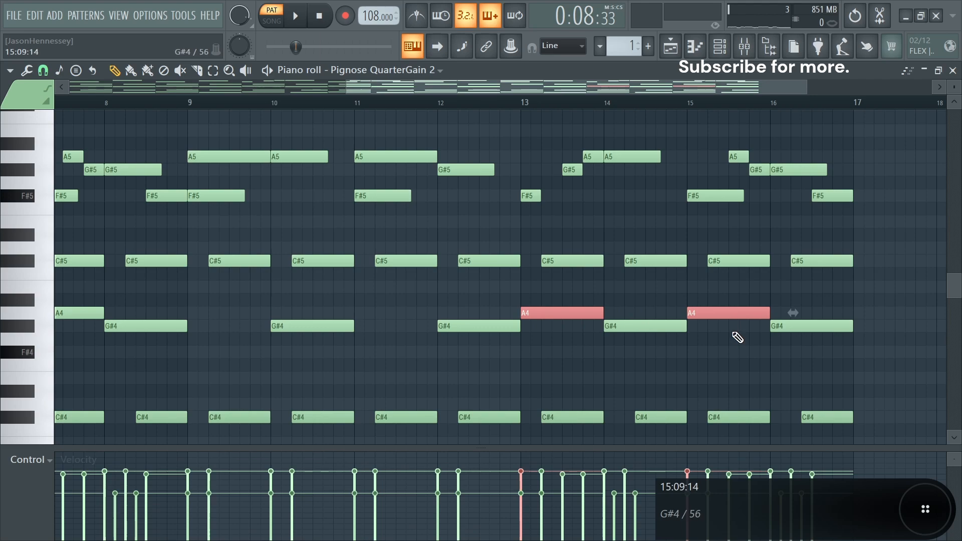
{"action": "key", "text": "ctrl+Up"}
{"action": "scroll", "coordinate": [787, 327], "scroll_direction": "down", "scroll_amount": 4, "text": "ctrl"}
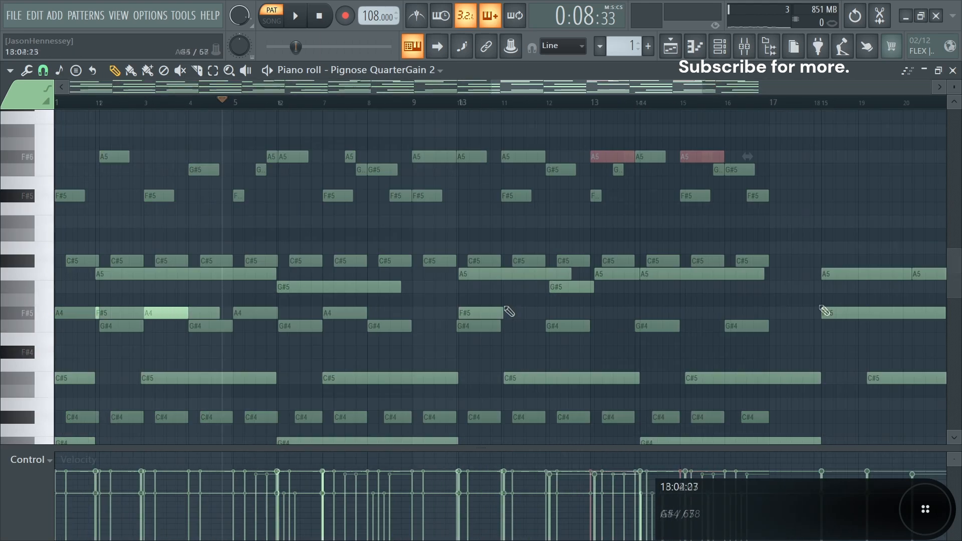
{"action": "scroll", "coordinate": [550, 312], "scroll_direction": "down", "scroll_amount": 4, "text": "ctrl"}
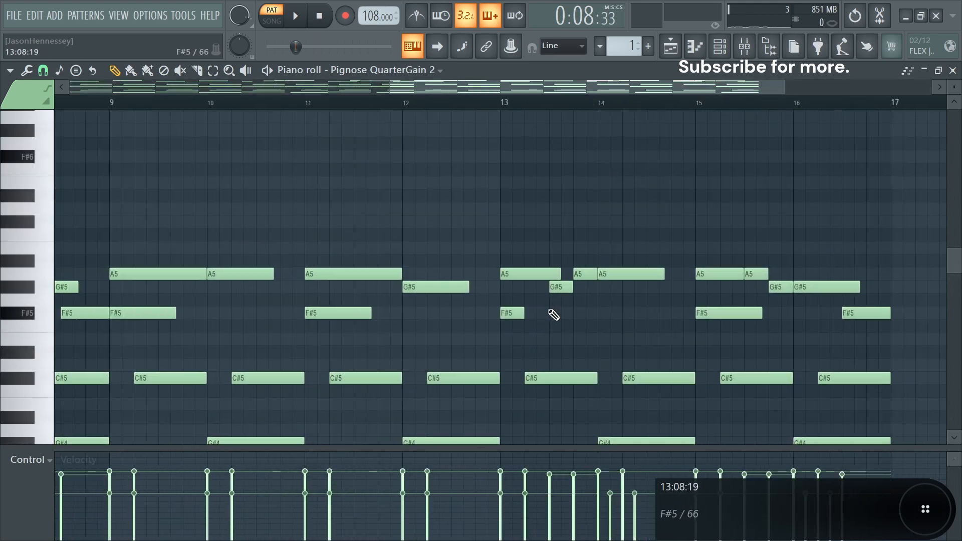
- Add an E5 note at 13:03:00 in bar 13 and shorten it to 0:01:00
{"action": "scroll", "coordinate": [553, 315], "scroll_direction": "up", "scroll_amount": 4, "text": "ctrl"}
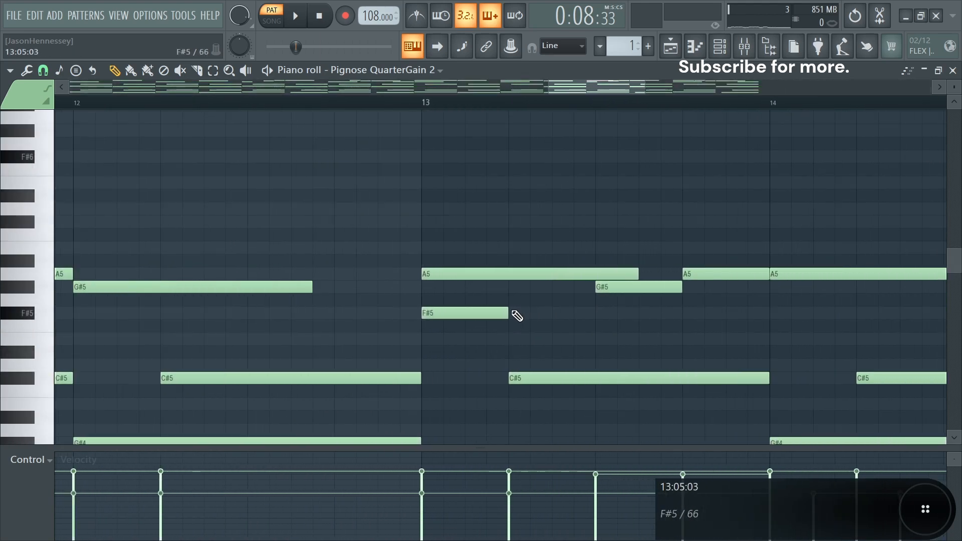
{"action": "left_click", "coordinate": [472, 345]}
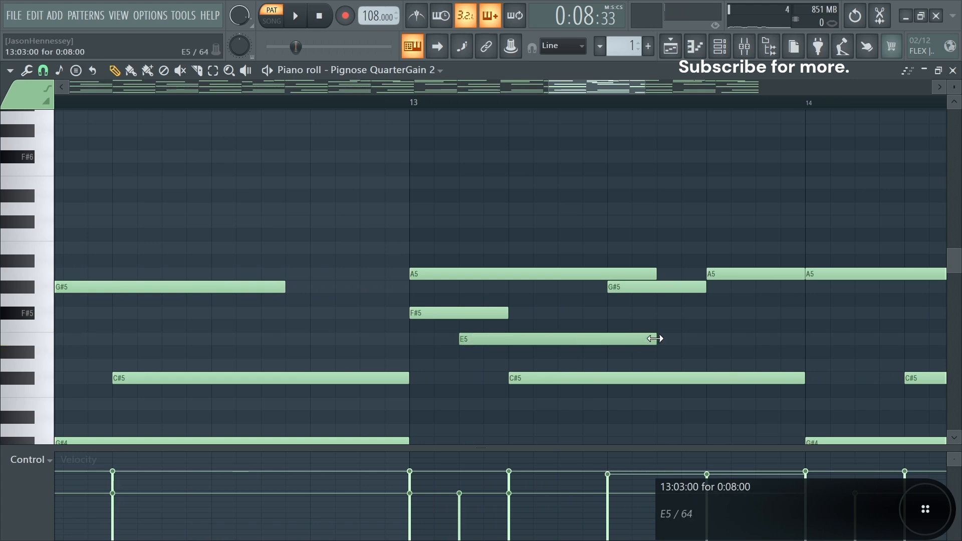
{"action": "left_click_drag", "start_coordinate": [654, 339], "coordinate": [416, 339]}
- Assign the short E5 note in bar 13 to color group 5 and accept the note properties
{"action": "double_click", "coordinate": [475, 339]}
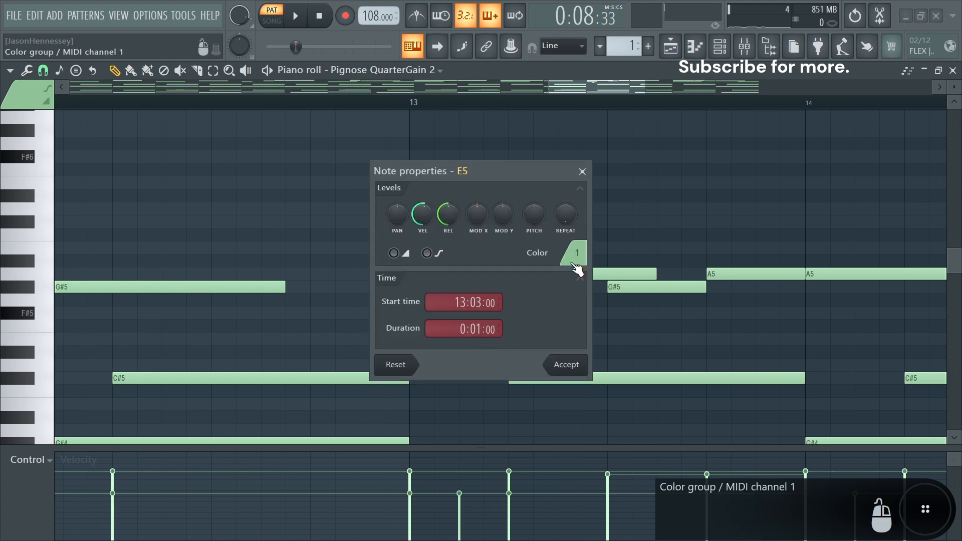
{"action": "left_click", "coordinate": [576, 255]}
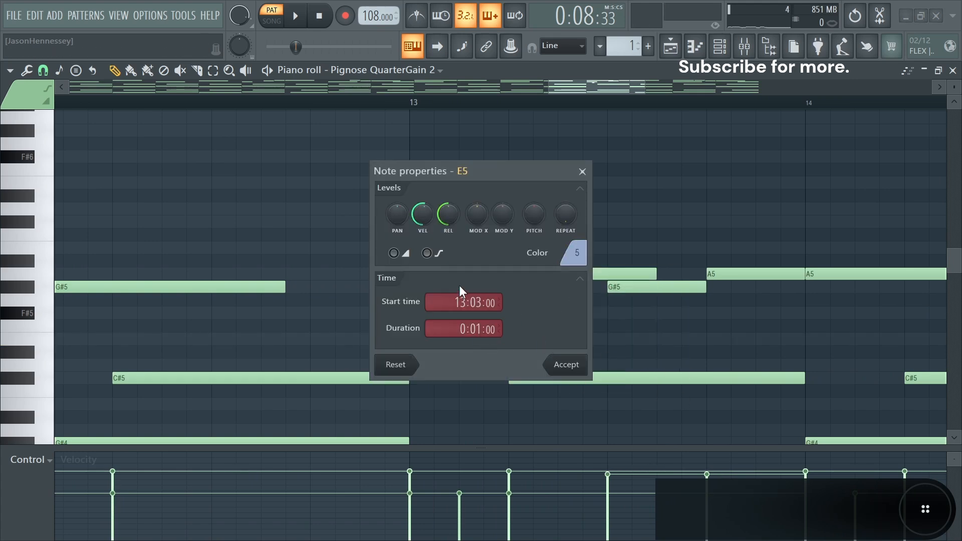
{"action": "left_click", "coordinate": [570, 369]}
- Assign the F#5 note at 13:01:00 to color group 5 and play back bar 13
{"action": "double_click", "coordinate": [467, 316]}
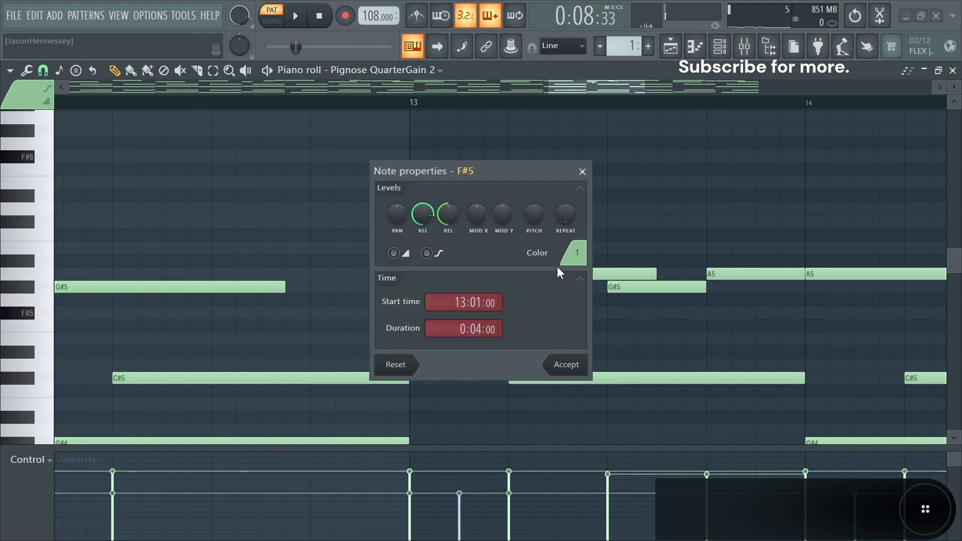
{"action": "left_click", "coordinate": [572, 255]}
{"action": "left_click", "coordinate": [603, 287]}
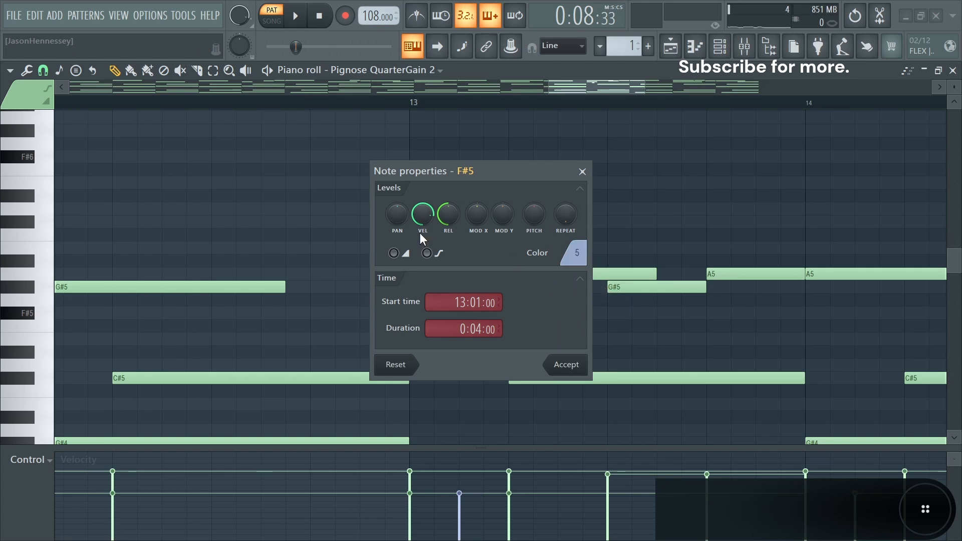
{"action": "left_click", "coordinate": [568, 366]}
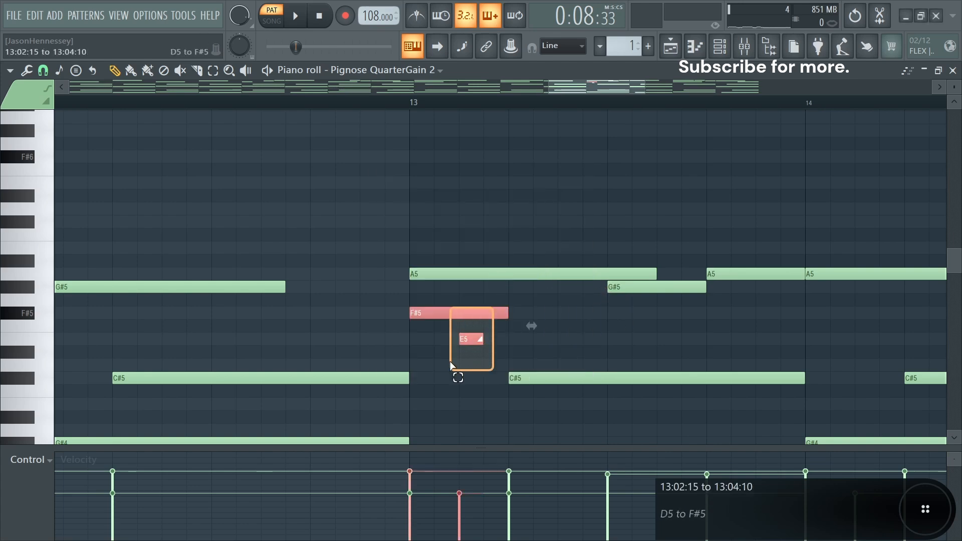
{"action": "left_click", "coordinate": [464, 314]}
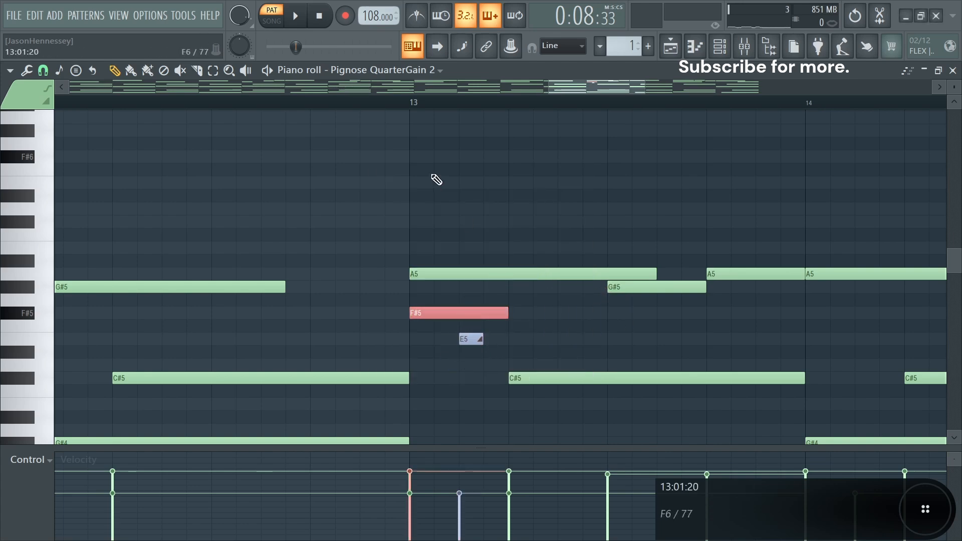
{"action": "key", "text": "space"}
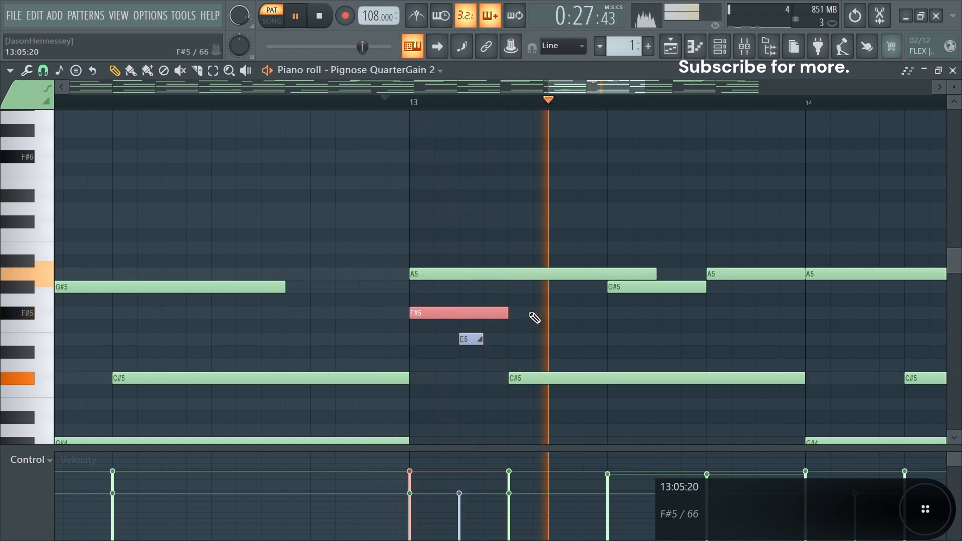
{"action": "left_click", "coordinate": [528, 314], "text": "ctrl"}
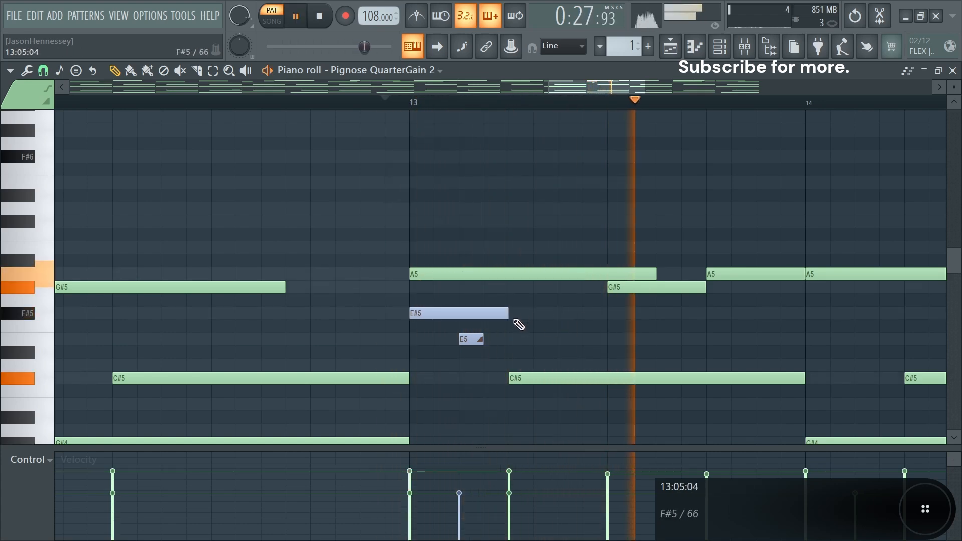
- Copy the F#5 note and its slide from bar 13 to bar 10 as a G#5 note at 10:05:00 with an A5 slide, and play it back
{"action": "left_click_drag", "start_coordinate": [505, 301], "coordinate": [451, 350]}
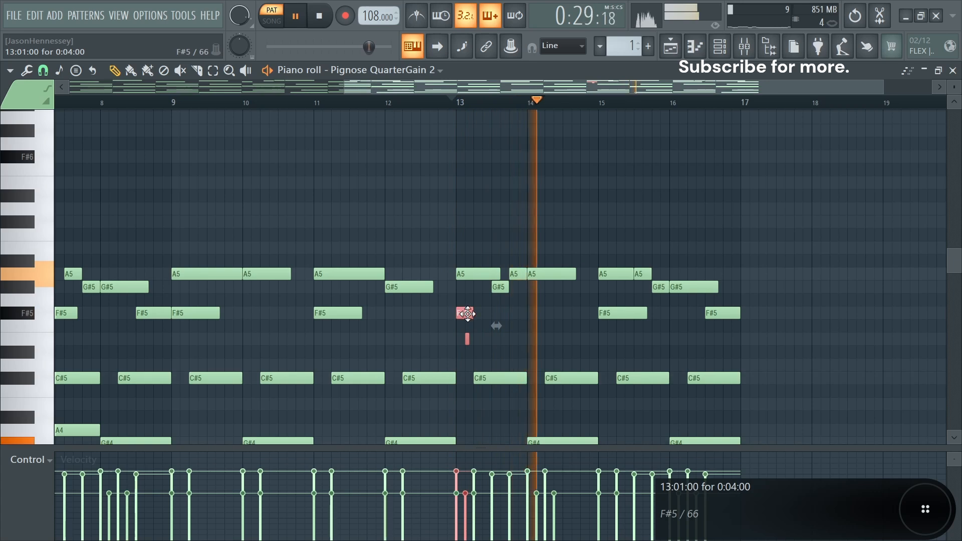
{"action": "key", "text": "space"}
{"action": "left_click_drag", "start_coordinate": [461, 316], "coordinate": [260, 322]}
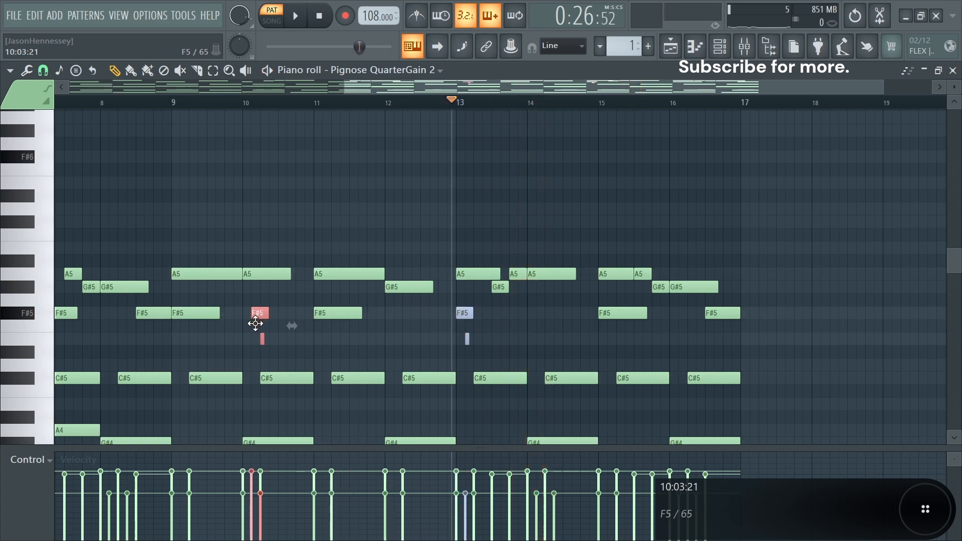
{"action": "scroll", "coordinate": [215, 328], "scroll_direction": "up", "scroll_amount": 5}
{"action": "left_click", "coordinate": [146, 101]}
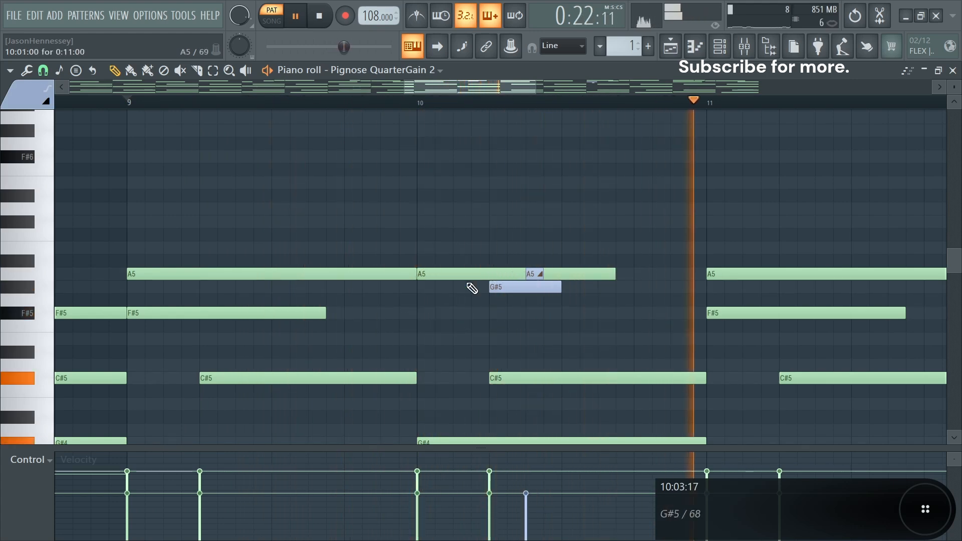
{"action": "scroll", "coordinate": [408, 309], "scroll_direction": "down", "scroll_amount": 4}
{"action": "scroll", "coordinate": [481, 314], "scroll_direction": "down", "scroll_amount": 3}
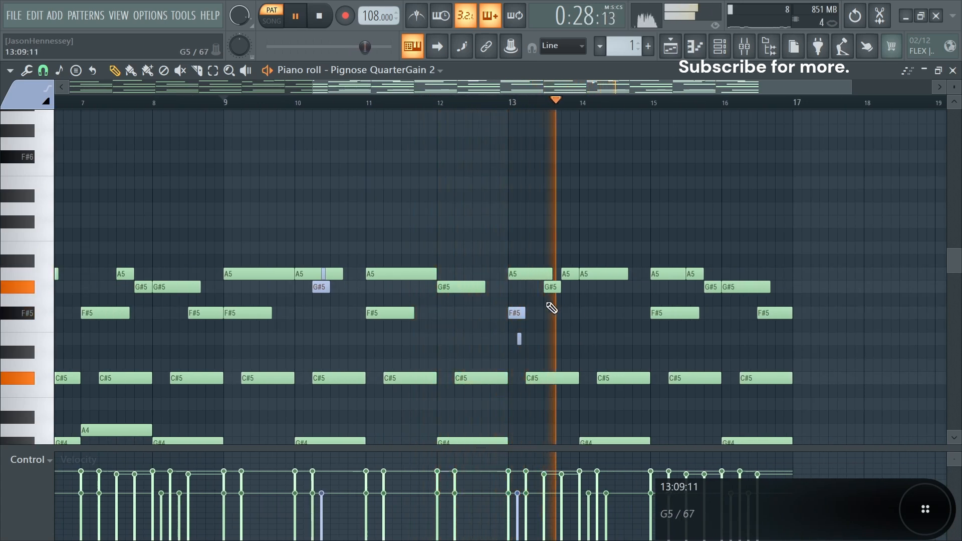
- Copy the bar 13 F#5 note and its slide to bar 15 as an E5 note at 15:05:00 with a D5 slide
{"action": "left_click_drag", "start_coordinate": [543, 308], "coordinate": [510, 345]}
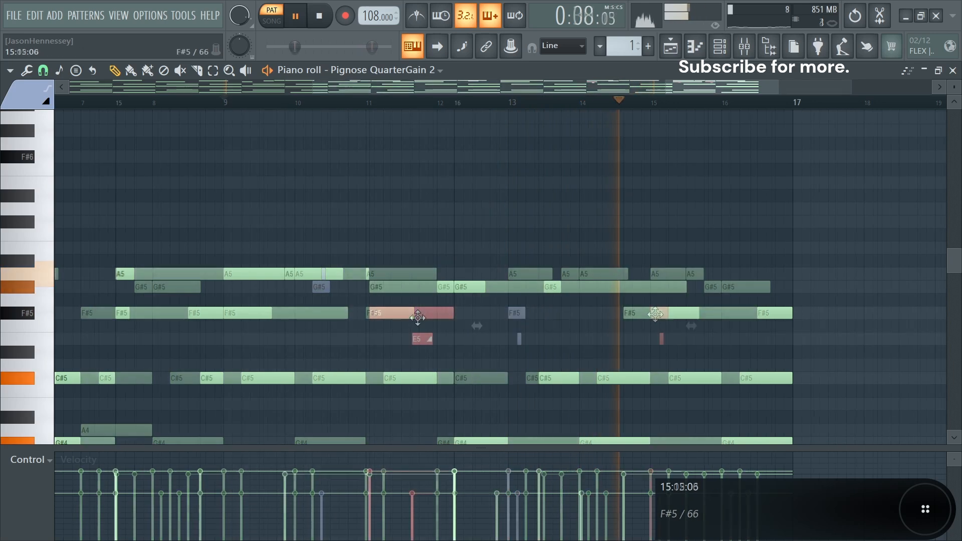
{"action": "left_click_drag", "start_coordinate": [418, 318], "coordinate": [240, 324]}
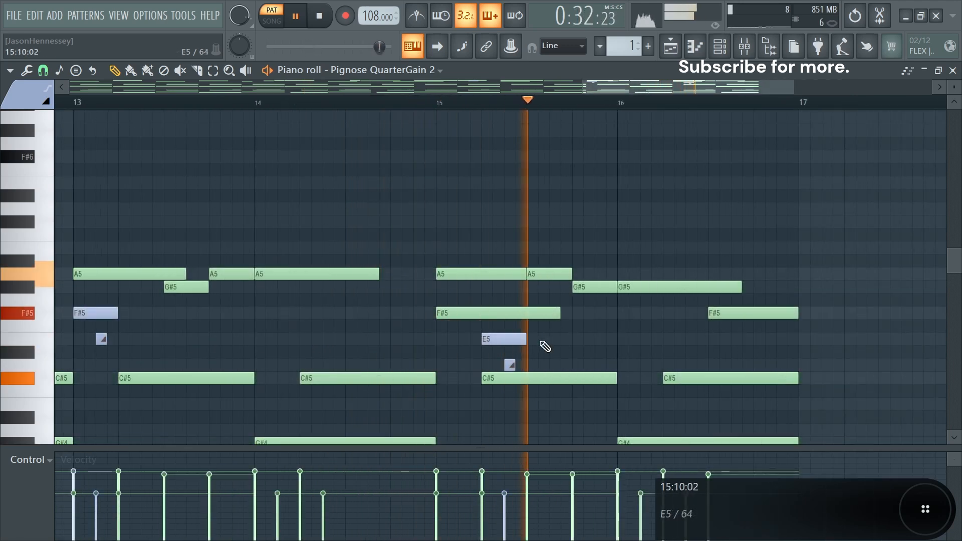
{"action": "scroll", "coordinate": [556, 359], "scroll_direction": "up", "scroll_amount": 2}
{"action": "scroll", "coordinate": [552, 356], "scroll_direction": "up", "scroll_amount": 1}
- Start the copied main note in bar 15 earlier at 15:03:00 with a 0:06:00 length and lower it to C#5, keeping the D5 slide
{"action": "left_click_drag", "start_coordinate": [485, 337], "coordinate": [412, 344]}
{"action": "key", "text": "space"}
{"action": "left_click_drag", "start_coordinate": [412, 344], "coordinate": [404, 344]}
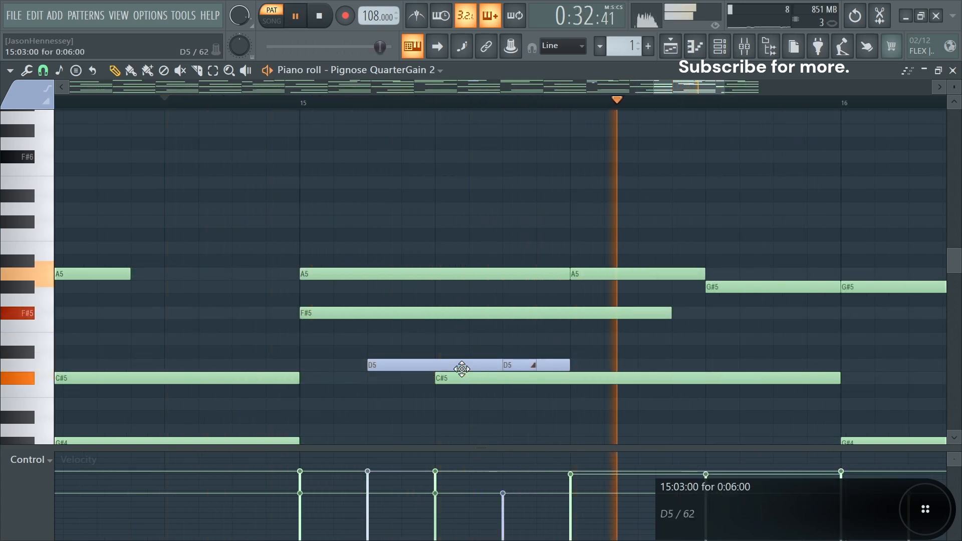
{"action": "key", "text": "space"}
{"action": "left_click_drag", "start_coordinate": [457, 369], "coordinate": [459, 384]}
{"action": "key", "text": "space"}
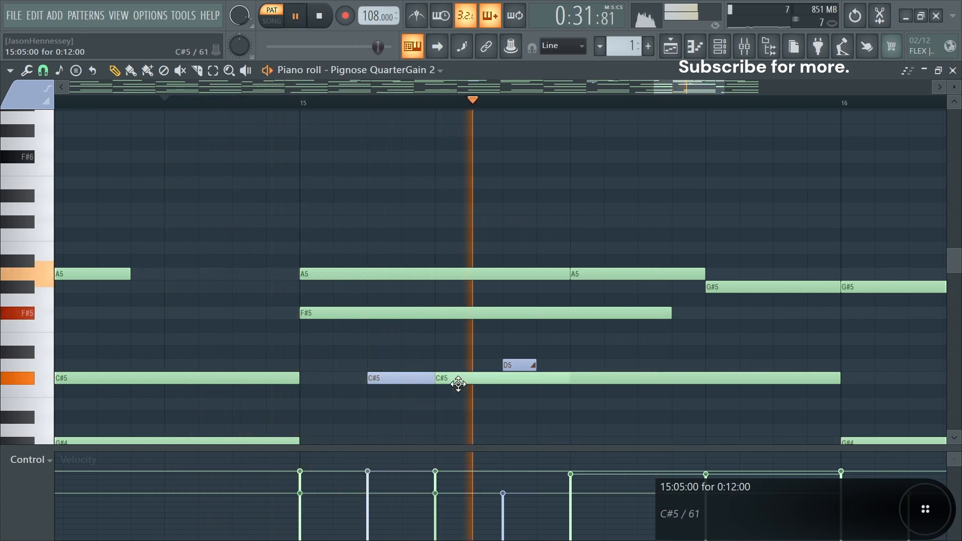
{"action": "scroll", "coordinate": [475, 354], "scroll_direction": "down", "scroll_amount": 5}
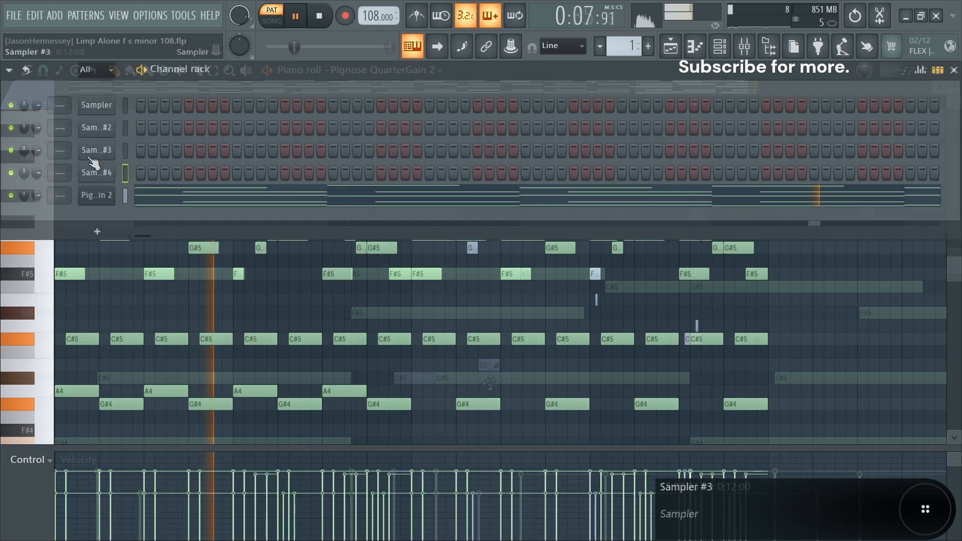
- Clone the Sampler #4 channel and stop playback
{"action": "right_click", "coordinate": [108, 170]}
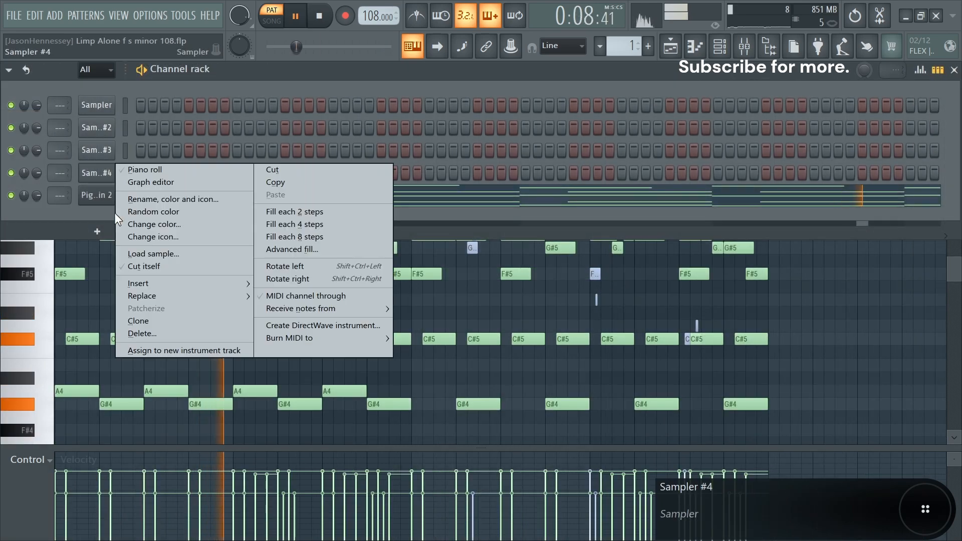
{"action": "left_click", "coordinate": [153, 321]}
{"action": "key", "text": "space"}
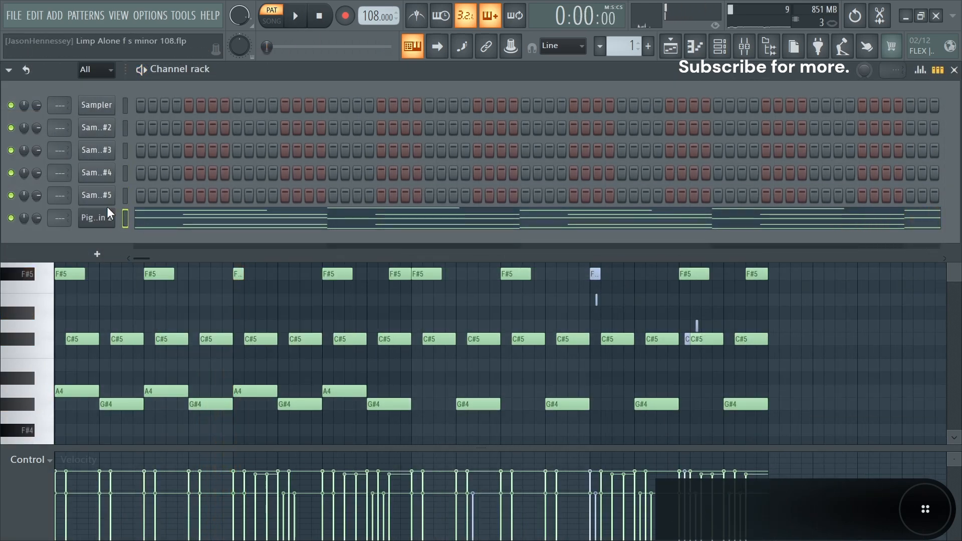
- Route the Pignose QuarterGain 2 channel to mixer track 1 and load Fruity Parametric EQ 2 in its first effect slot
{"action": "key", "text": "ctrl+l"}
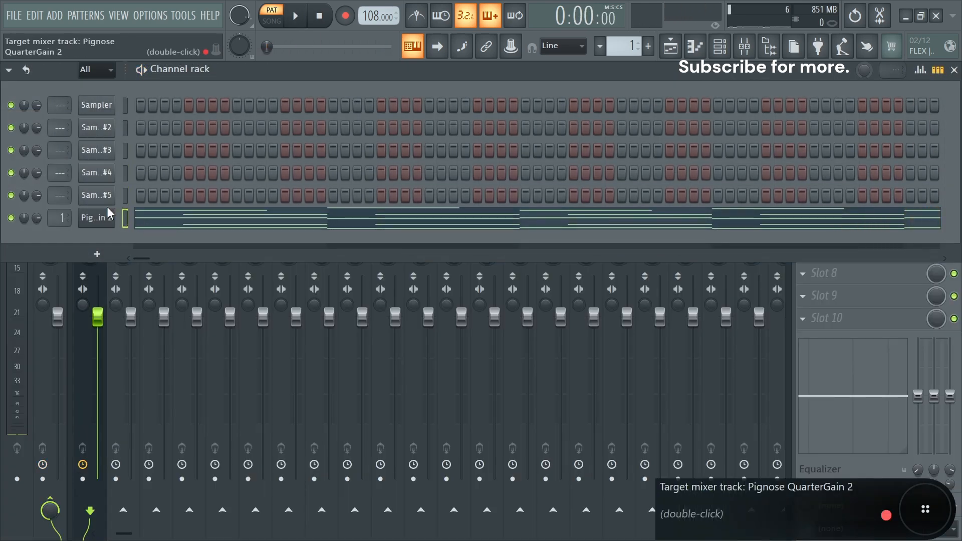
{"action": "left_click", "coordinate": [99, 322]}
{"action": "left_click", "coordinate": [822, 115]}
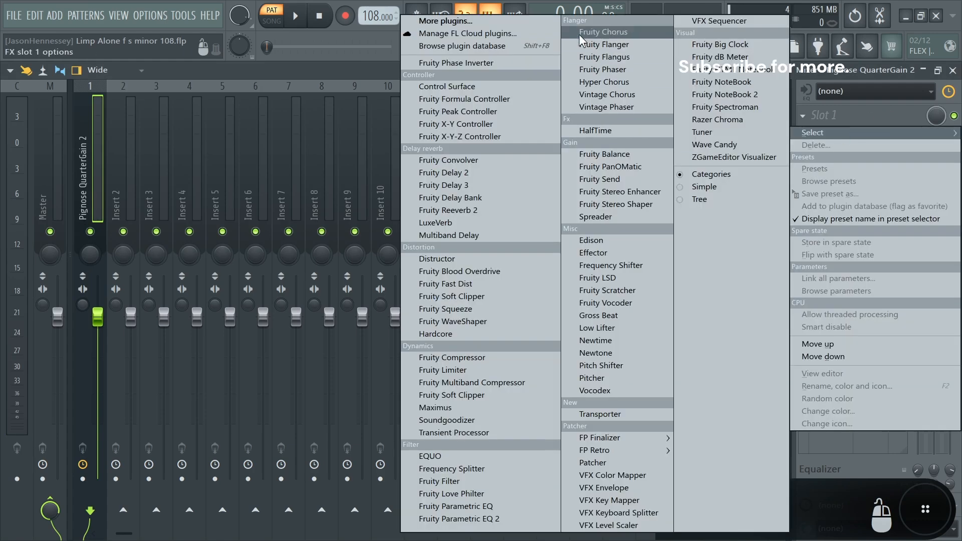
{"action": "left_click", "coordinate": [454, 521]}
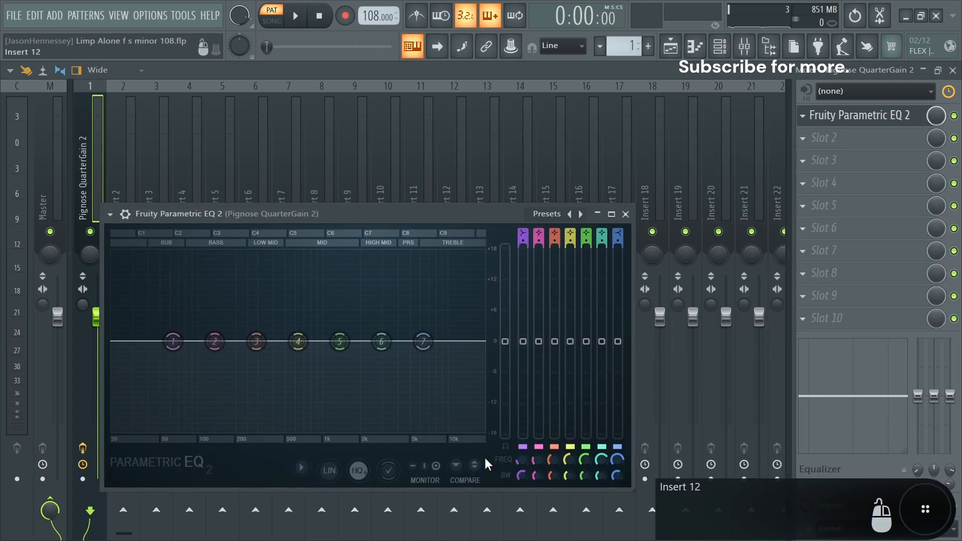
{"action": "left_click_drag", "start_coordinate": [485, 215], "coordinate": [554, 130]}
{"action": "key", "text": "space"}
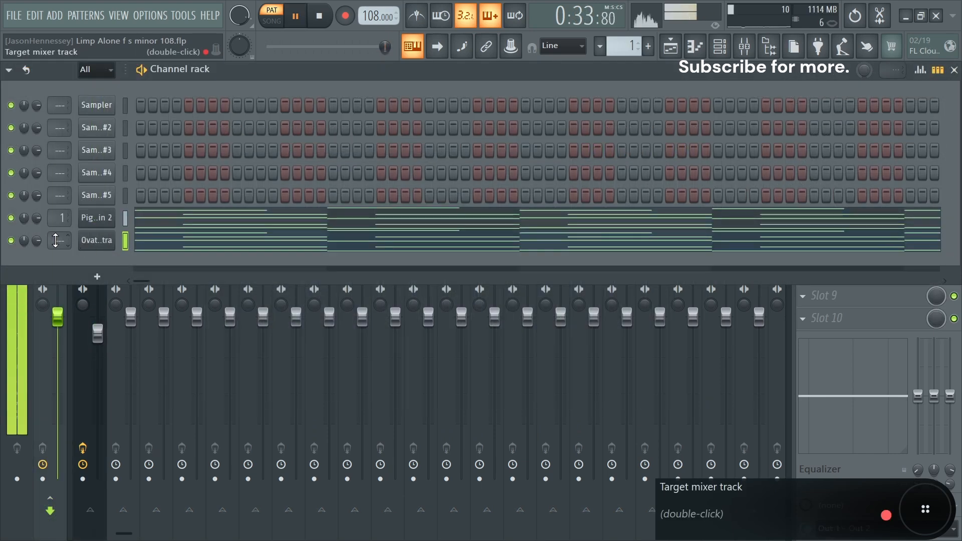
- Route the Ovation Elite Xtra channel to mixer track 2 and balance it by lowering its fader and adjusting band 3 of its Fruity Parametric EQ 2
{"action": "key", "text": "ctrl+l"}
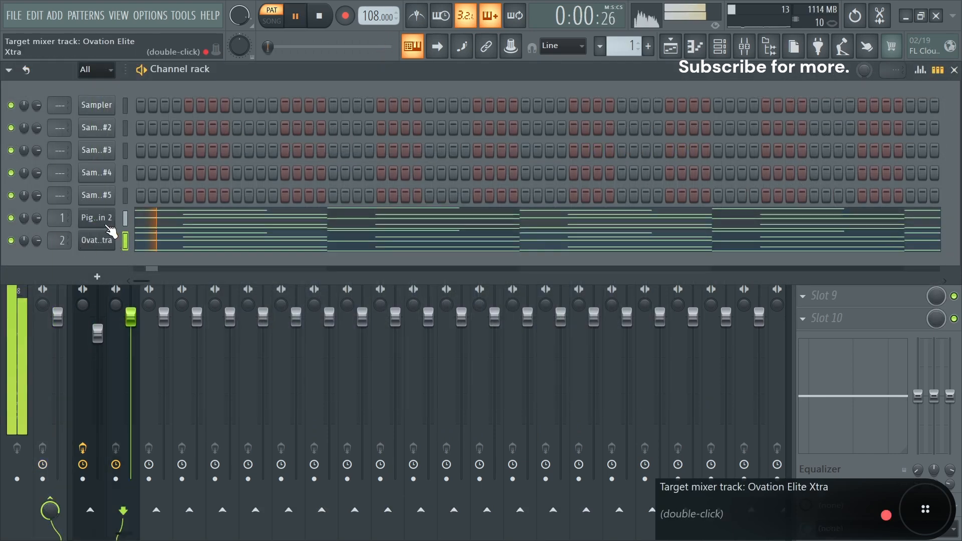
{"action": "left_click_drag", "start_coordinate": [131, 318], "coordinate": [131, 342]}
{"action": "left_click", "coordinate": [912, 115]}
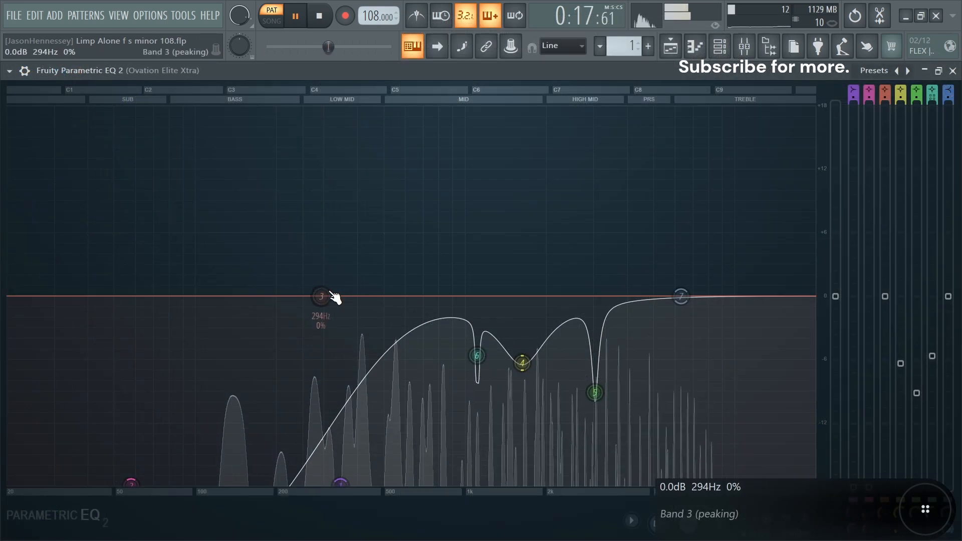
{"action": "left_click_drag", "start_coordinate": [324, 297], "coordinate": [443, 107]}
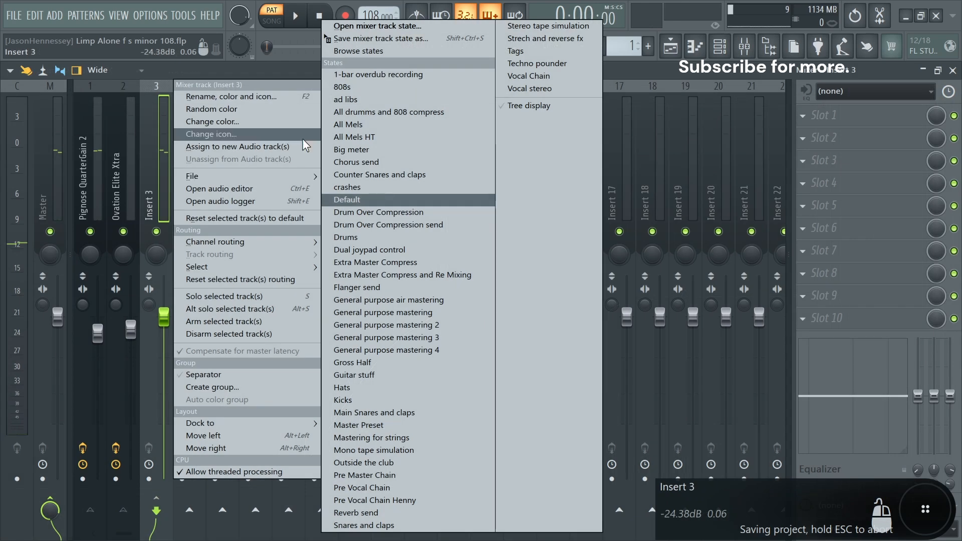
- Rename mixer track Insert 3 as guitars
{"action": "left_click", "coordinate": [150, 192]}
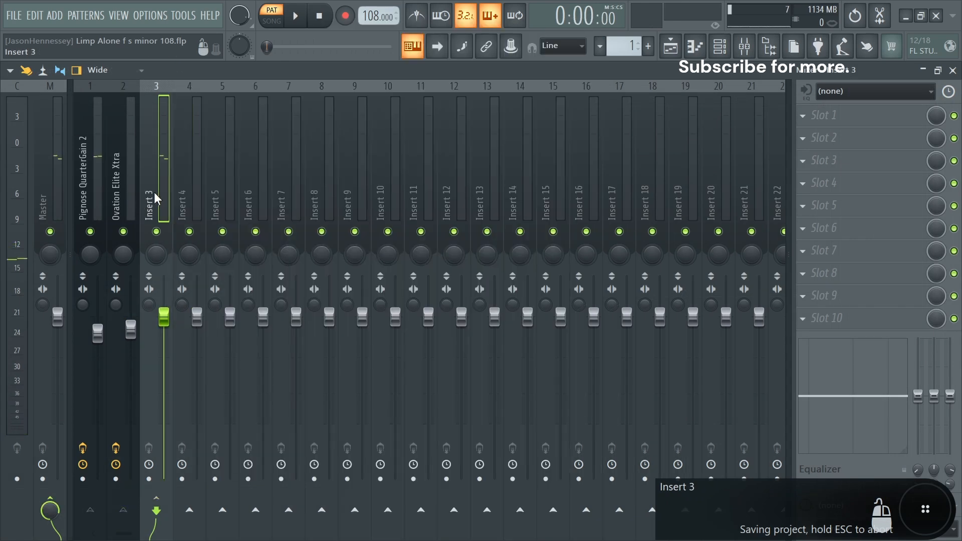
{"action": "right_click", "coordinate": [154, 191]}
{"action": "right_click", "coordinate": [155, 188]}
{"action": "right_click", "coordinate": [156, 183]}
{"action": "left_click", "coordinate": [212, 100]}
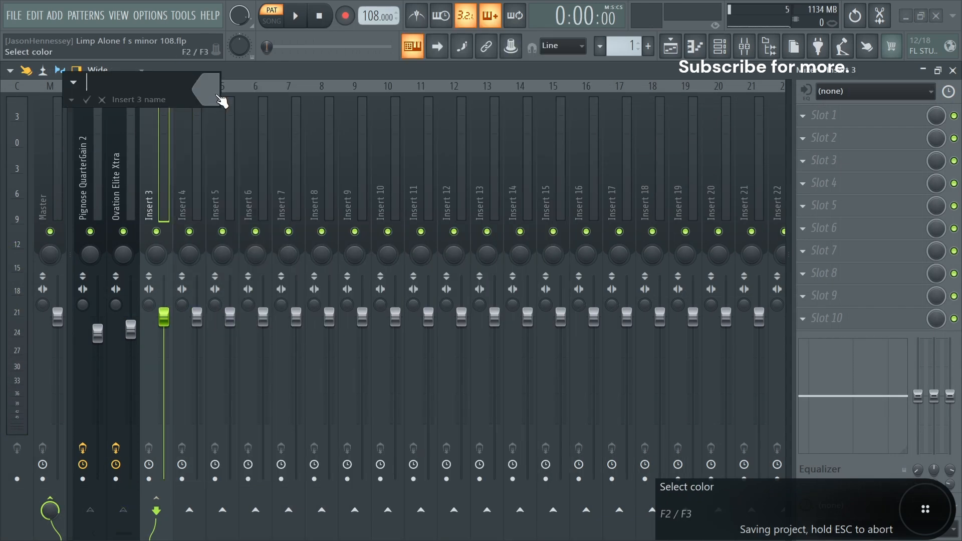
{"action": "type", "text": "guitars"}
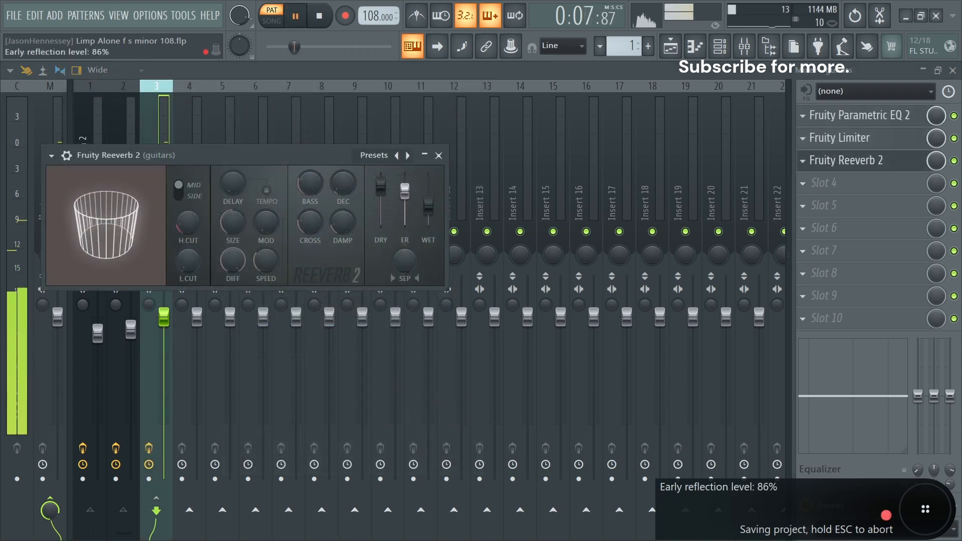
- Adjust the dry and wet levels and the 406 Hz low cut of Fruity Reeverb 2 on the guitars track, and save the project
{"action": "left_click_drag", "start_coordinate": [429, 206], "coordinate": [381, 189]}
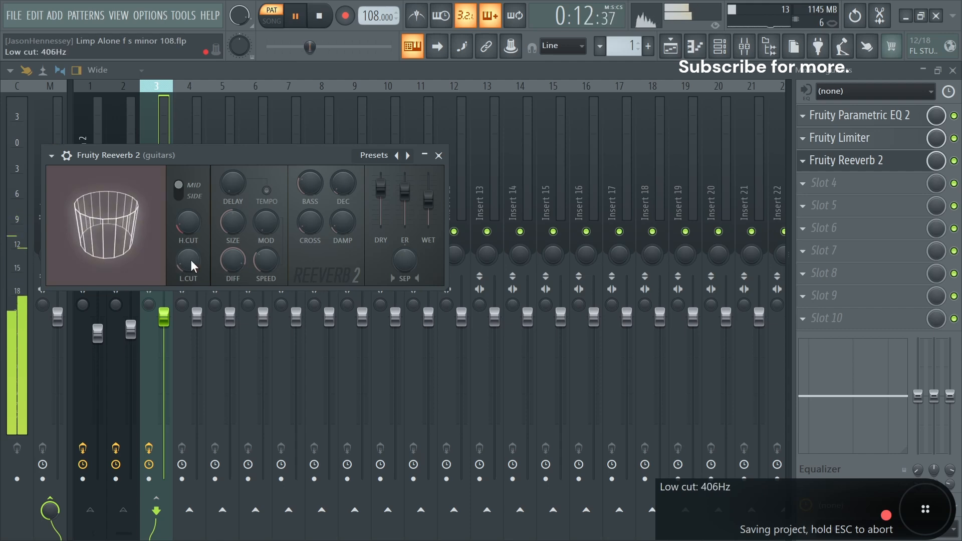
{"action": "left_click_drag", "start_coordinate": [330, 148], "coordinate": [456, 132]}
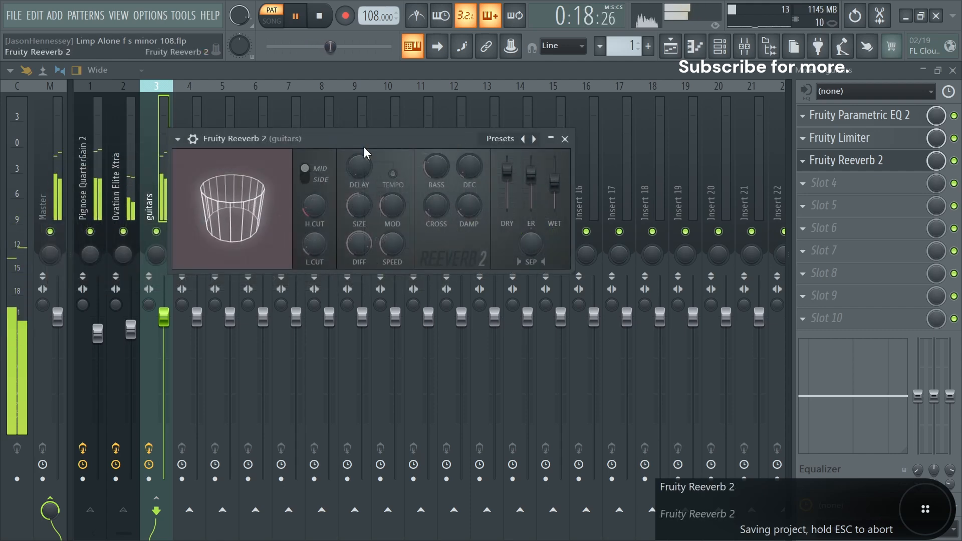
{"action": "left_click_drag", "start_coordinate": [434, 132], "coordinate": [450, 72]}
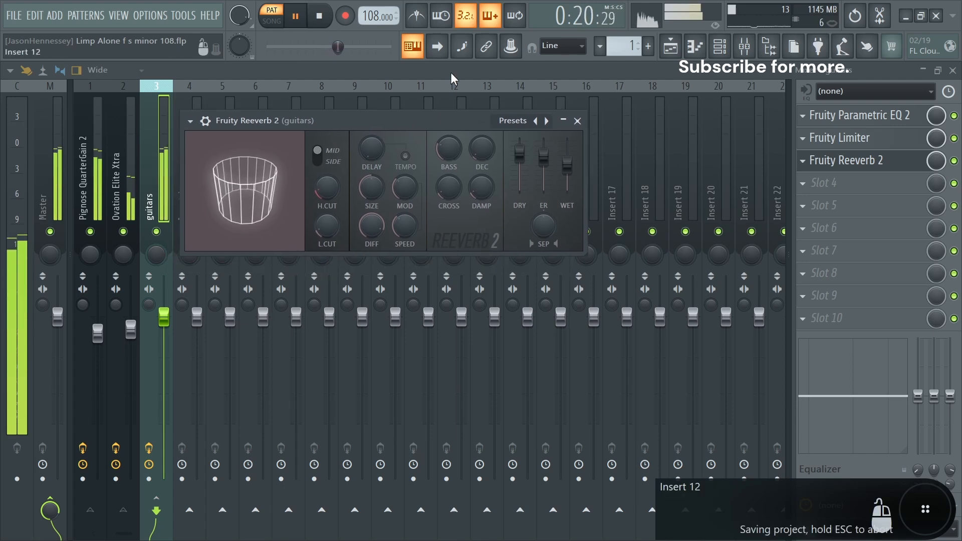
{"action": "key", "text": "space"}
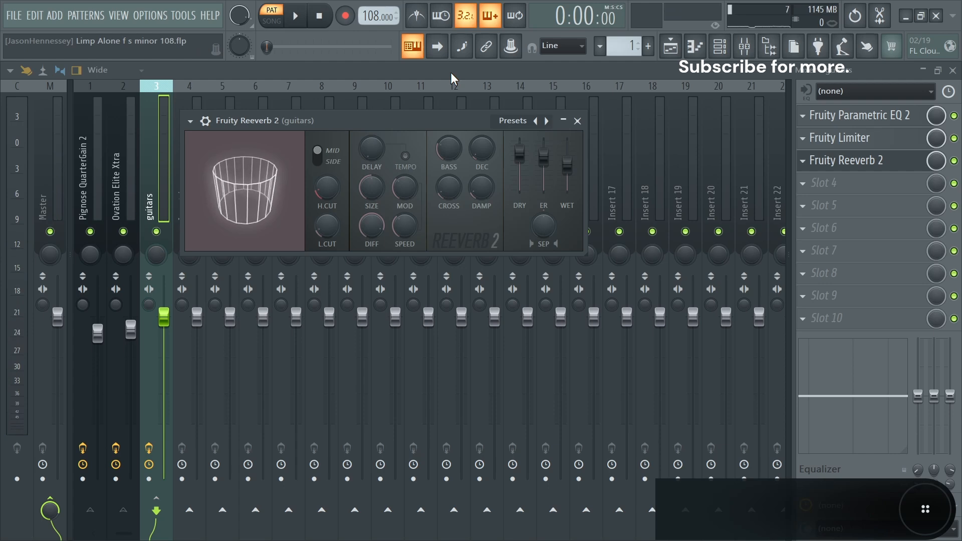
{"action": "key", "text": "ctrl+s"}
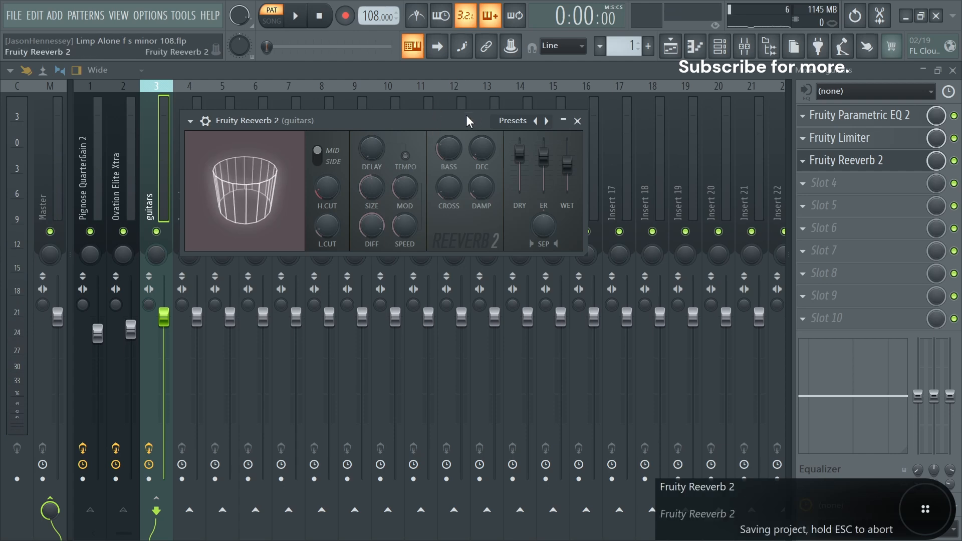
- Add Fruity Chorus to slot 4 of the guitars track and move it ahead of Fruity Reeverb 2
{"action": "left_click_drag", "start_coordinate": [466, 120], "coordinate": [566, 90]}
{"action": "left_click", "coordinate": [826, 185]}
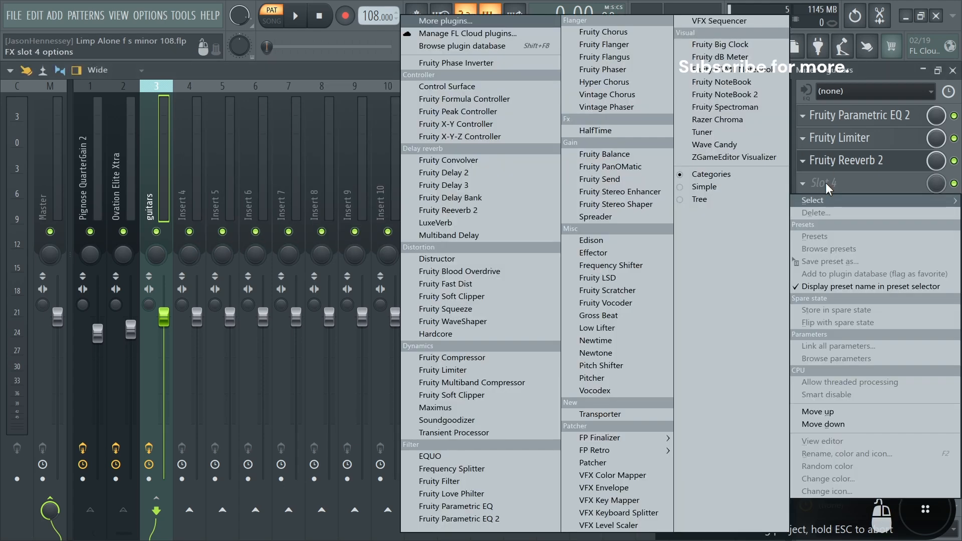
{"action": "left_click", "coordinate": [615, 36]}
{"action": "key", "text": "space"}
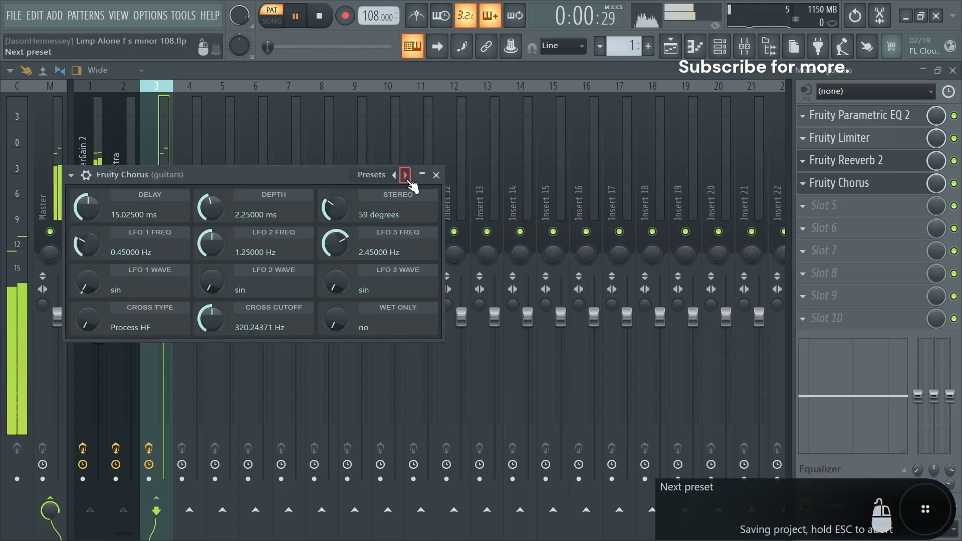
{"action": "left_click", "coordinate": [802, 183]}
{"action": "left_click", "coordinate": [810, 410]}
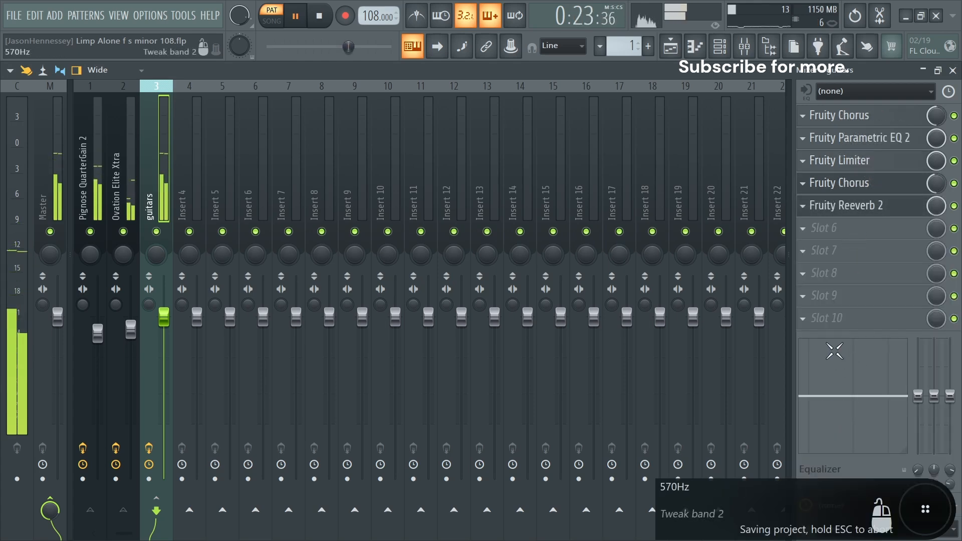
- Open Fruity Reeverb 2 on the guitars track and make a small adjustment to its settings
{"action": "left_click", "coordinate": [852, 206]}
{"action": "left_click_drag", "start_coordinate": [619, 123], "coordinate": [618, 120]}
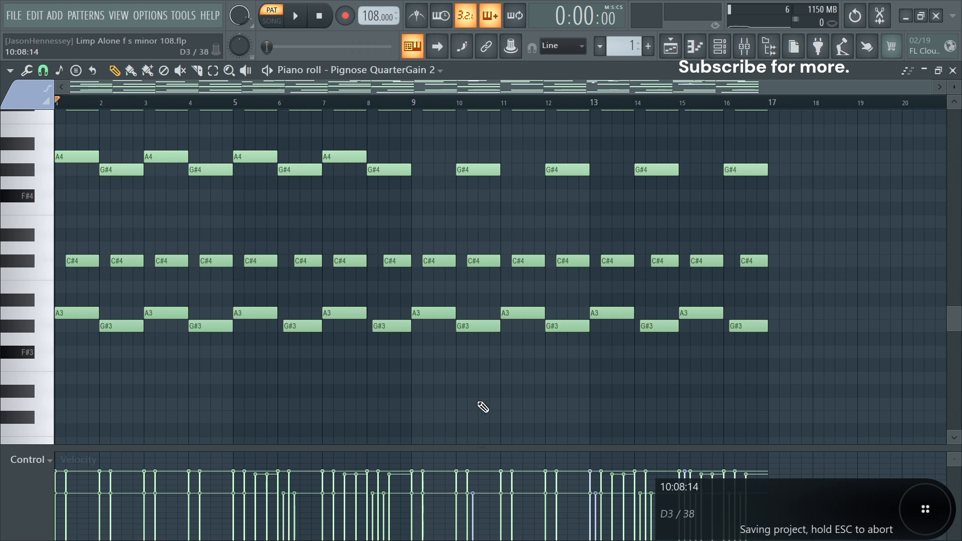
- Randomize the velocity levels of all Pignose QuarterGain 2 notes with the bipolar option, and strum them with alternating direction
{"action": "scroll", "coordinate": [483, 407], "scroll_direction": "up", "scroll_amount": 6}
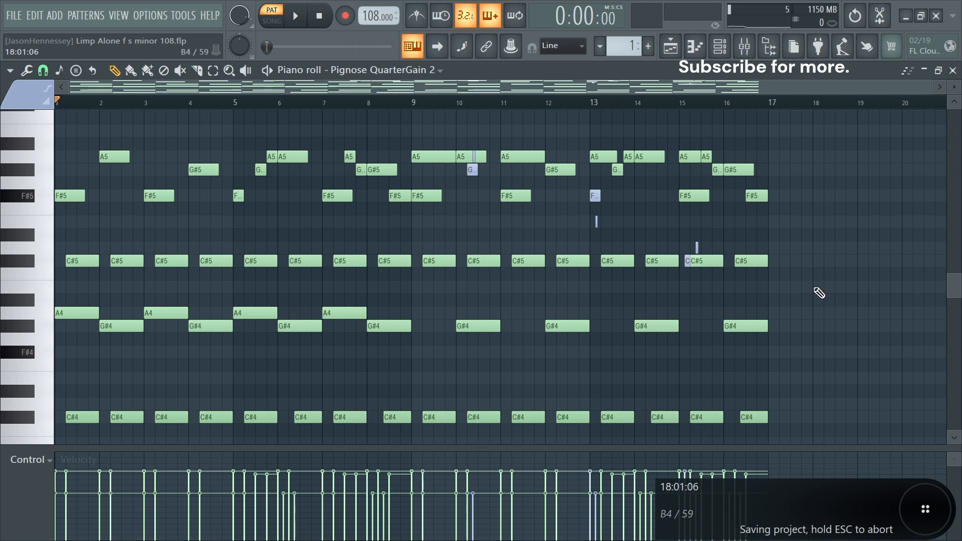
{"action": "key", "text": "ctrl+a"}
{"action": "key", "text": "alt+r"}
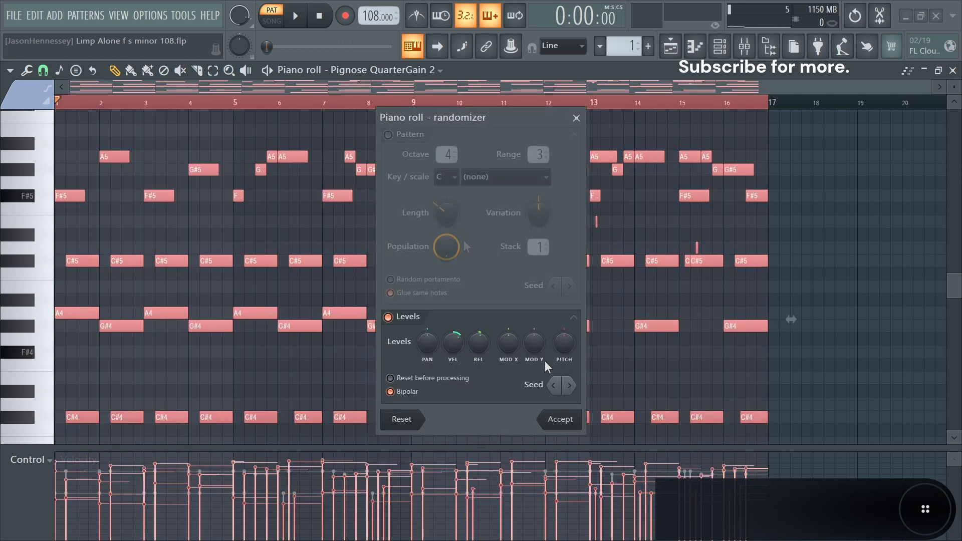
{"action": "left_click_drag", "start_coordinate": [507, 115], "coordinate": [504, 116]}
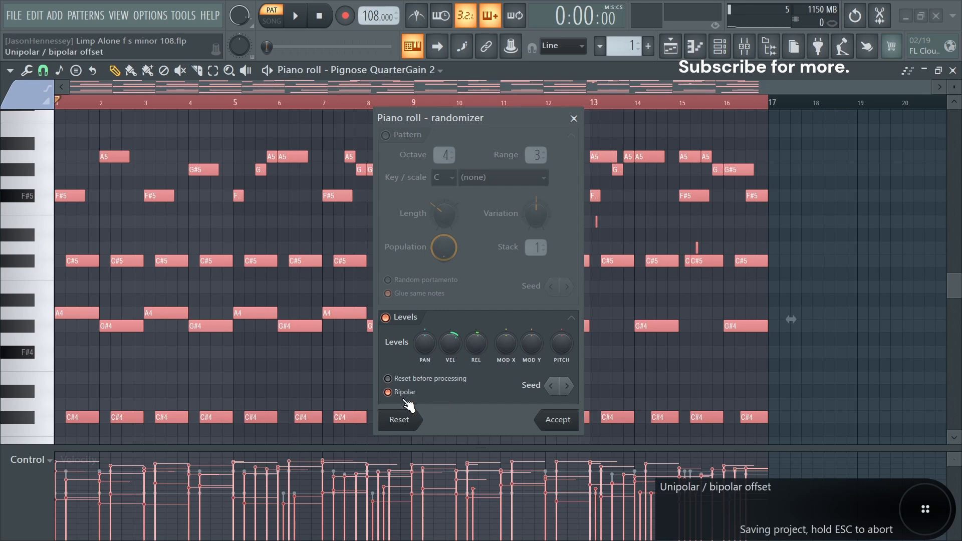
{"action": "left_click", "coordinate": [567, 419]}
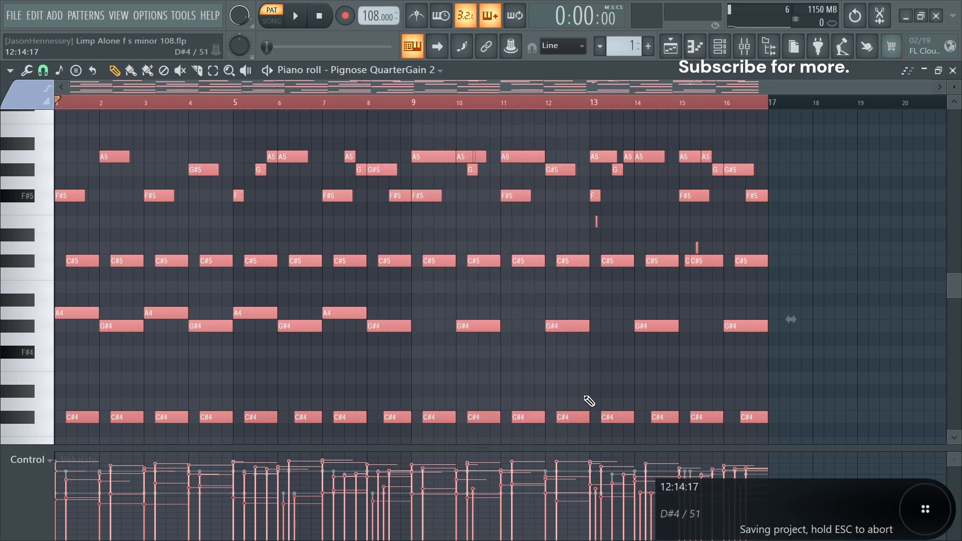
{"action": "key", "text": "alt+s"}
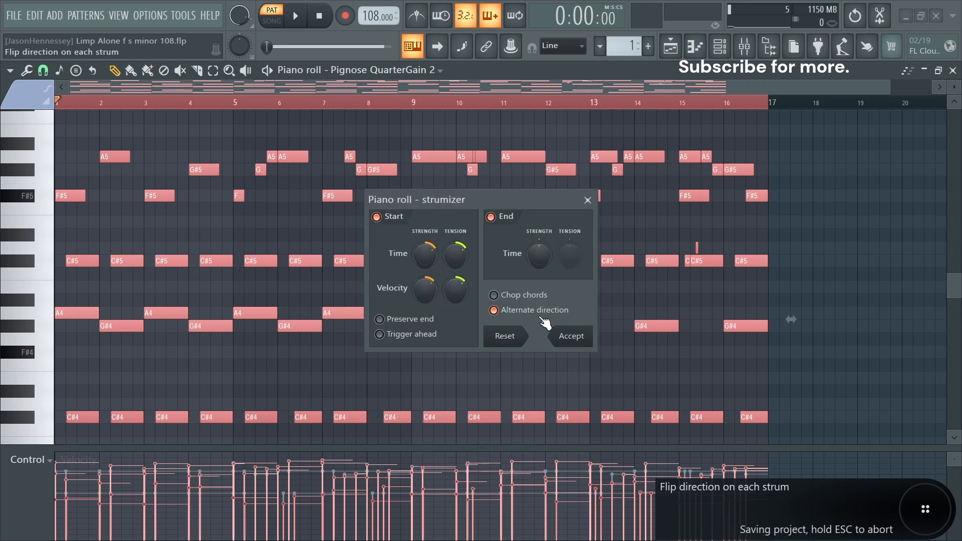
{"action": "left_click", "coordinate": [574, 337]}
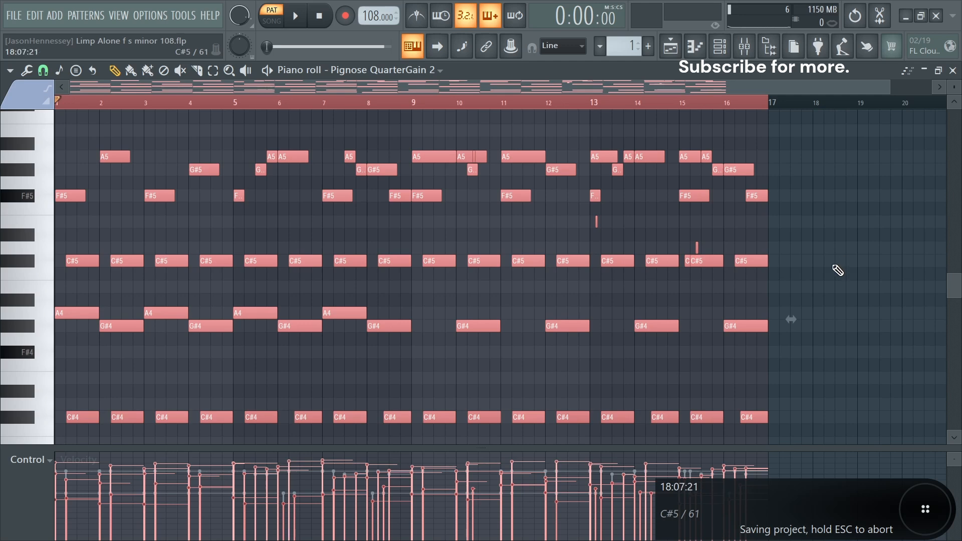
- Quantize the selected notes to the dotted eighths template with partial start time strength and no duration strength
{"action": "key", "text": "ctrl+q"}
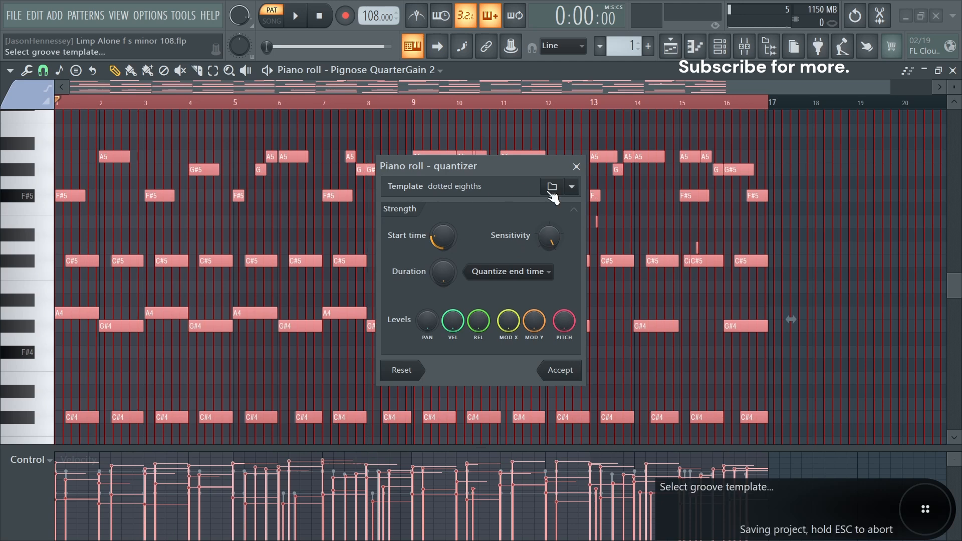
{"action": "mouse_move", "coordinate": [443, 236]}
{"action": "left_mouse_down"}
{"action": "mouse_move", "coordinate": [443, 210]}
{"action": "mouse_move", "coordinate": [450, 235]}
{"action": "left_mouse_up"}
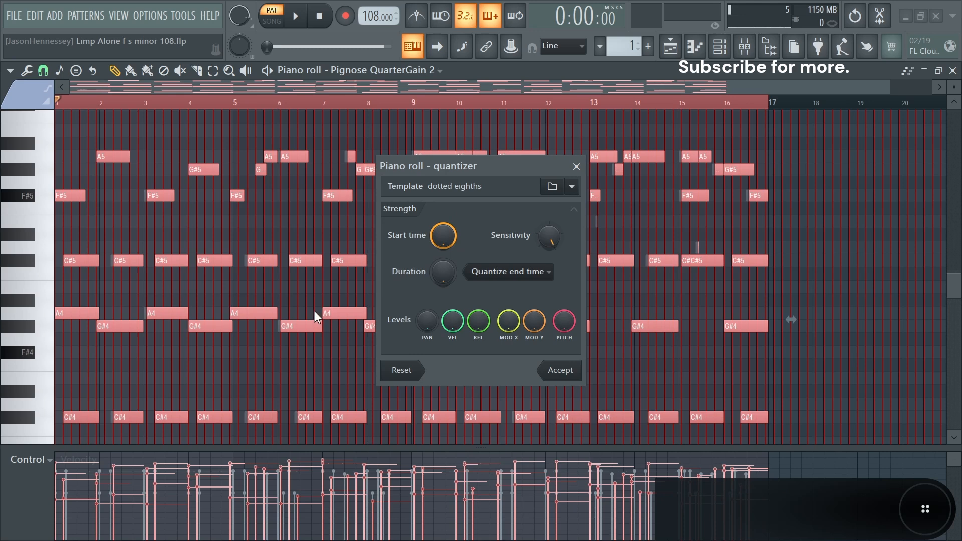
{"action": "left_click_drag", "start_coordinate": [446, 238], "coordinate": [467, 243]}
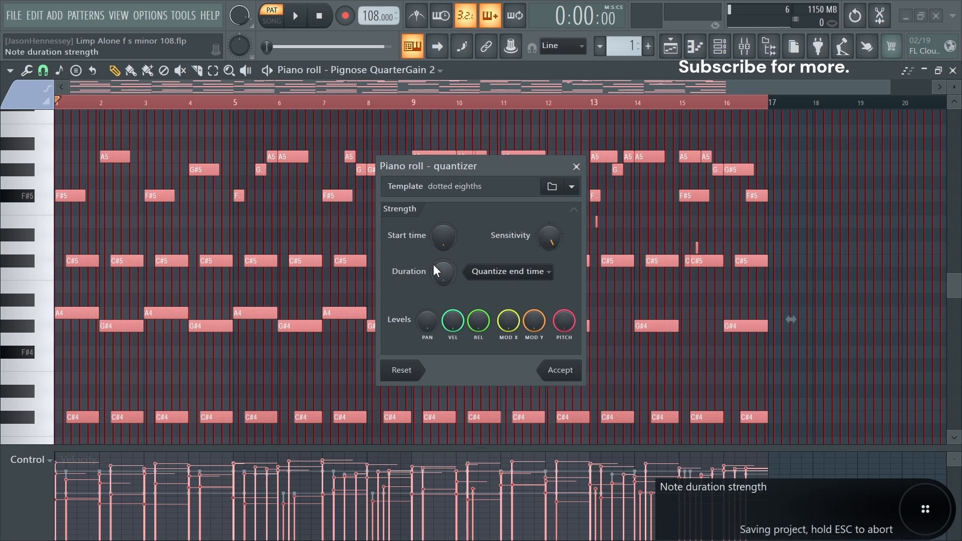
{"action": "left_click_drag", "start_coordinate": [443, 236], "coordinate": [444, 220]}
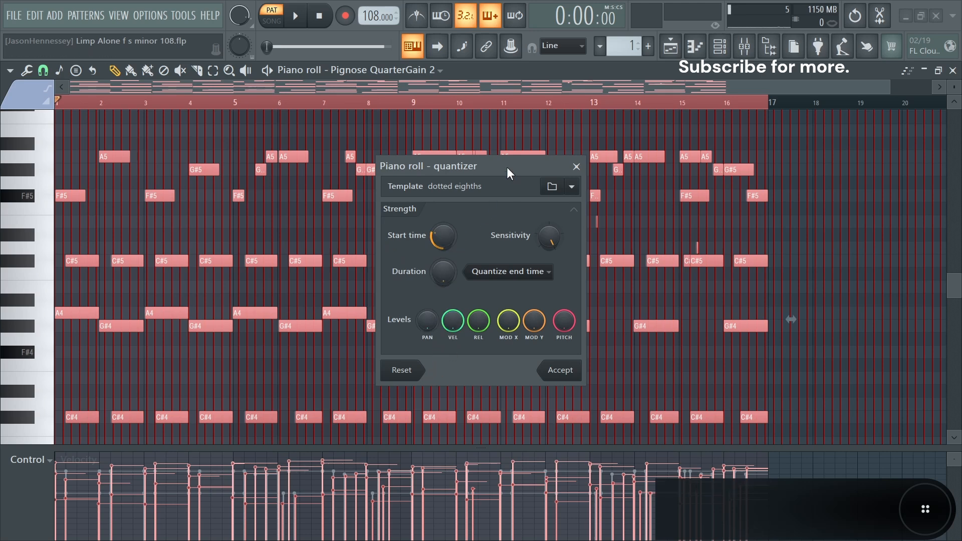
{"action": "left_click_drag", "start_coordinate": [507, 167], "coordinate": [540, 116]}
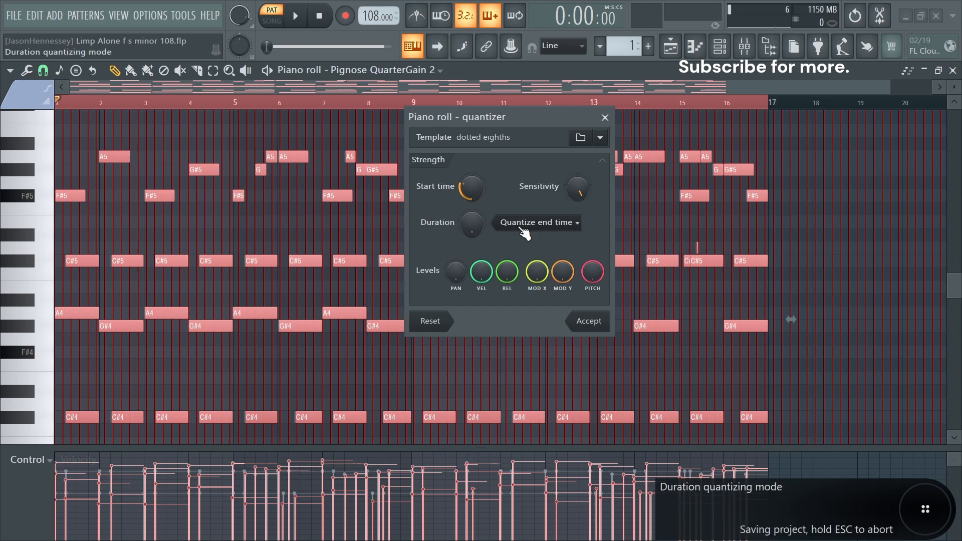
{"action": "left_click", "coordinate": [587, 321]}
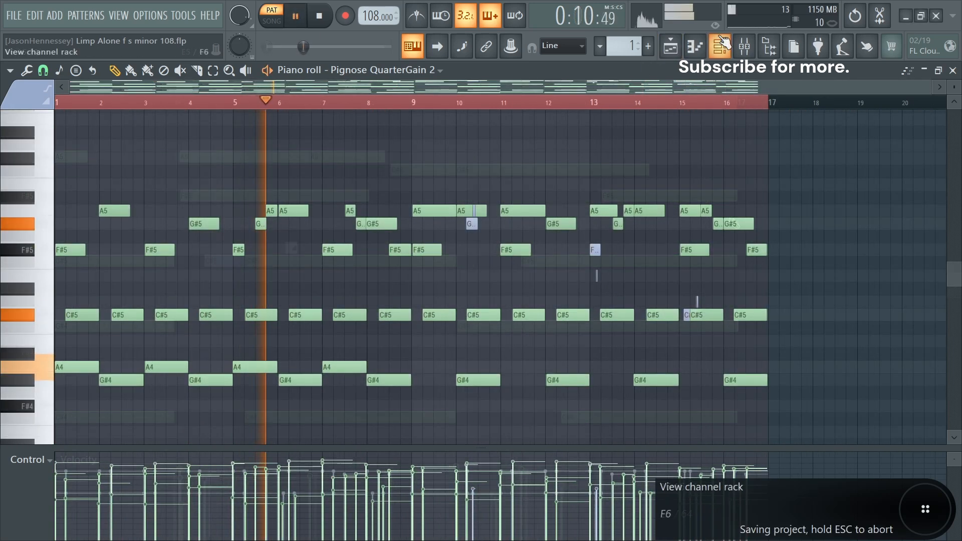
- Stop playback, select scattered notes across the sixteen bars, and examine their timing offsets up close
{"action": "key", "text": "space"}
{"action": "scroll", "coordinate": [331, 250], "scroll_direction": "down", "scroll_amount": 3}
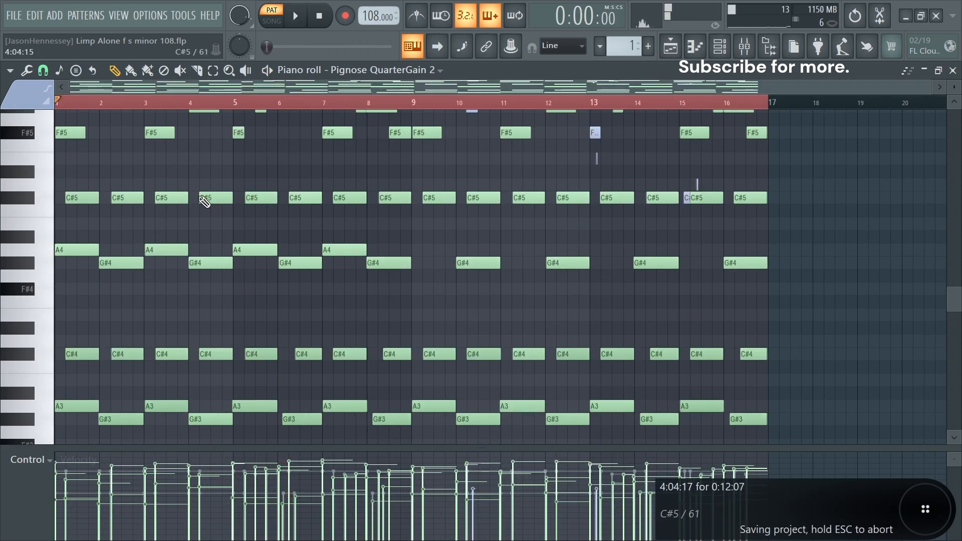
{"action": "left_click_drag", "start_coordinate": [206, 178], "coordinate": [159, 343]}
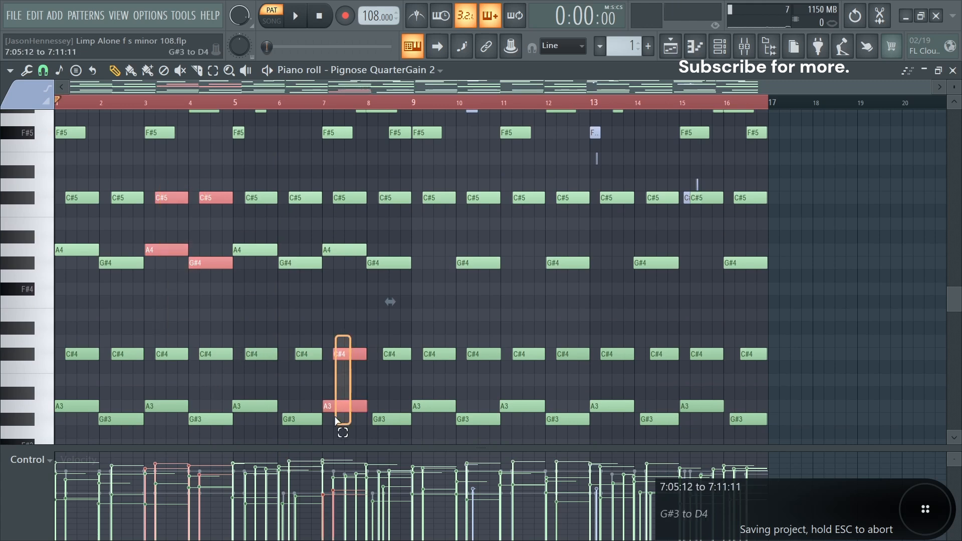
{"action": "left_click_drag", "start_coordinate": [335, 420], "coordinate": [335, 420]}
{"action": "scroll", "coordinate": [350, 303], "scroll_direction": "up", "scroll_amount": 3}
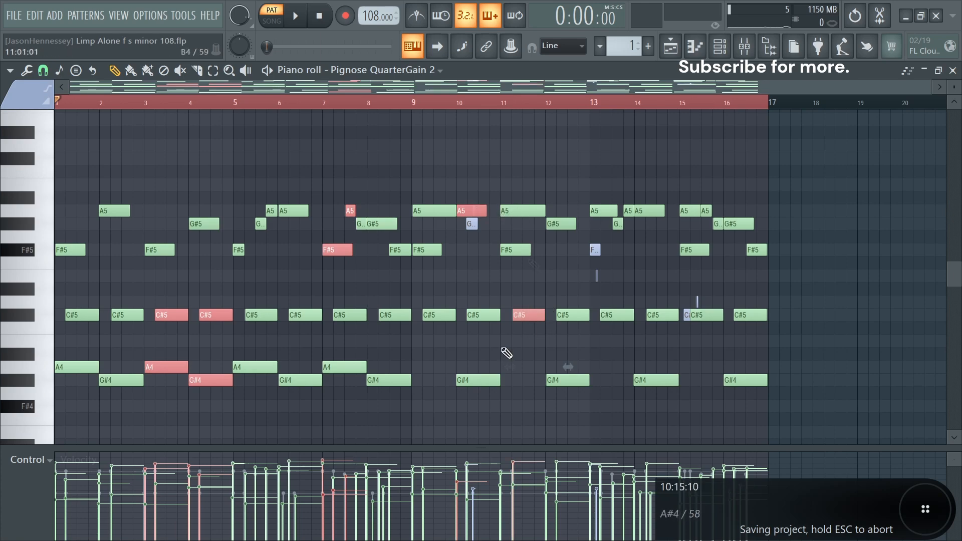
{"action": "scroll", "coordinate": [657, 220], "scroll_direction": "down", "scroll_amount": 5}
{"action": "scroll", "coordinate": [337, 365], "scroll_direction": "up", "scroll_amount": 6}
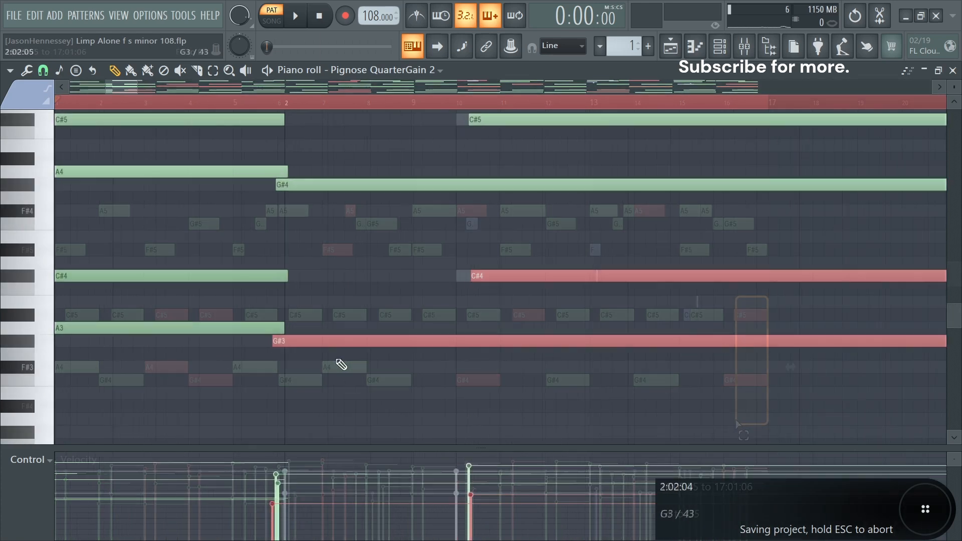
{"action": "scroll", "coordinate": [270, 346], "scroll_direction": "down", "scroll_amount": 6}
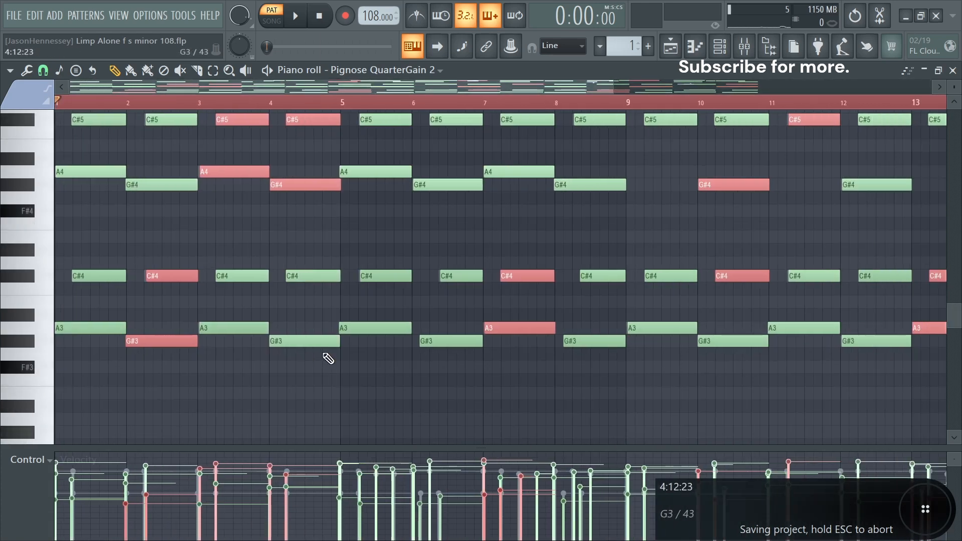
{"action": "scroll", "coordinate": [524, 401], "scroll_direction": "up", "scroll_amount": 6}
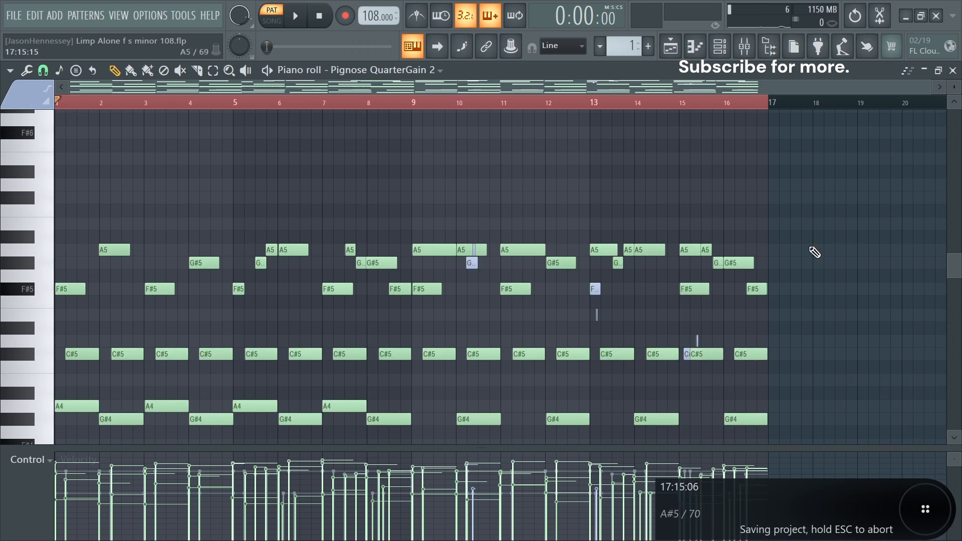
- Copy the Pignose QuarterGain 2 notes to the Ovation Elite Xtra and first Sampler channels, and save the project
{"action": "left_click", "coordinate": [730, 57]}
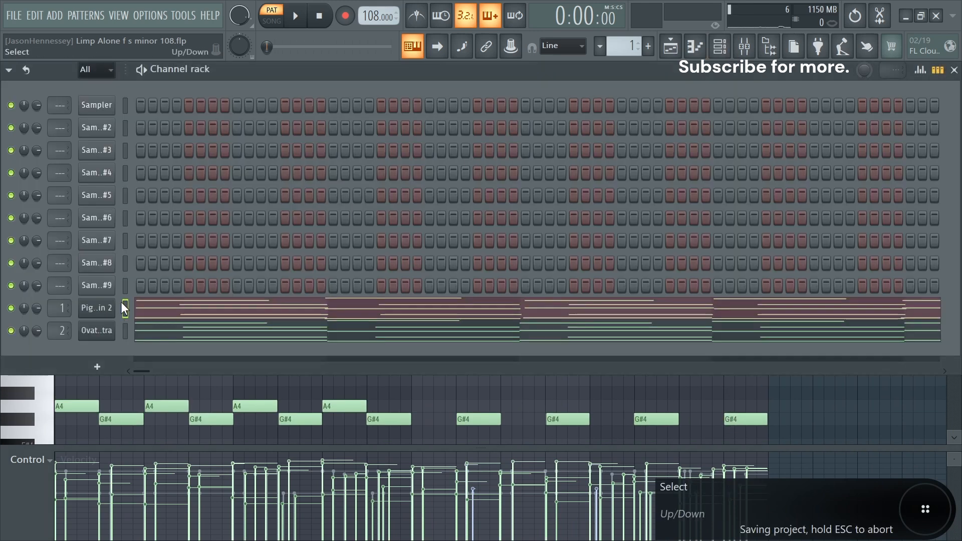
{"action": "left_click", "coordinate": [125, 332]}
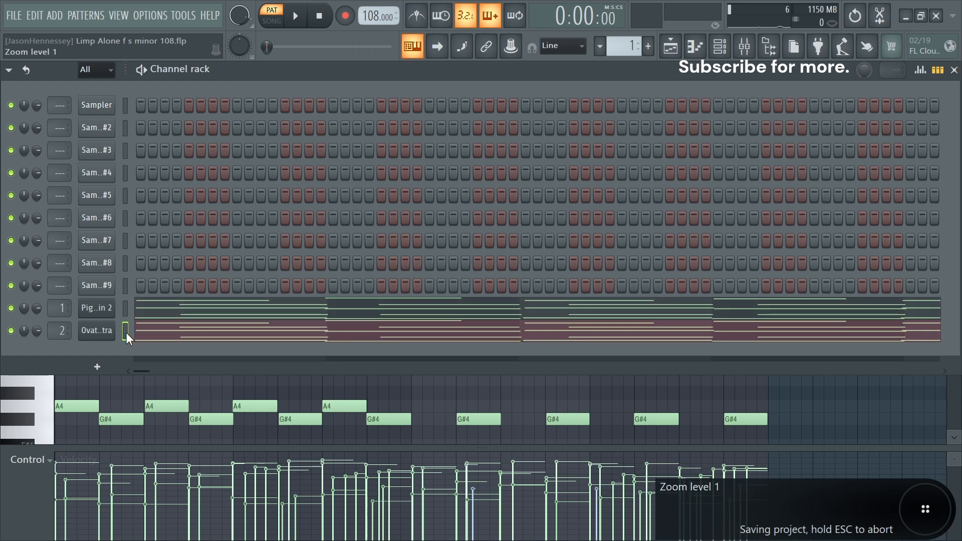
{"action": "key", "text": "space"}
{"action": "key", "text": "ctrl+s"}
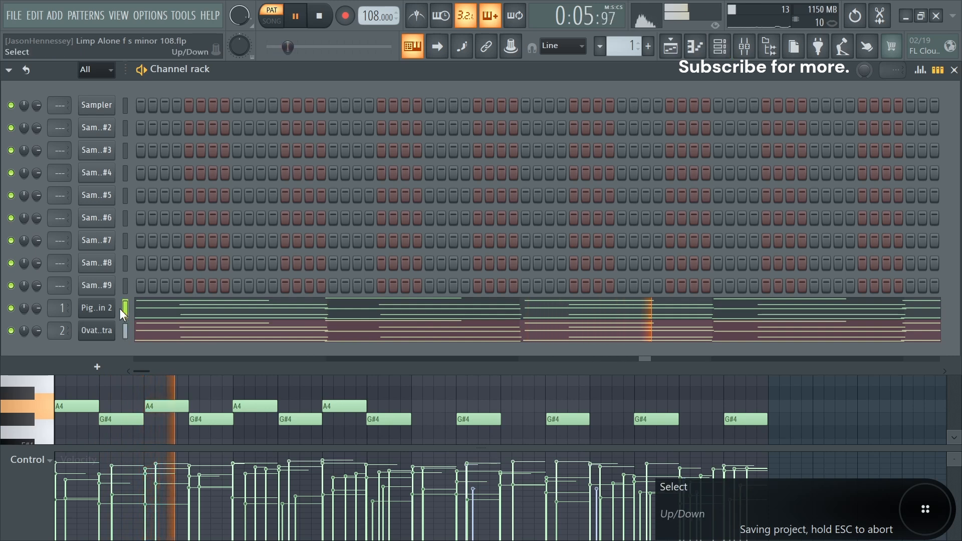
{"action": "left_click", "coordinate": [126, 105]}
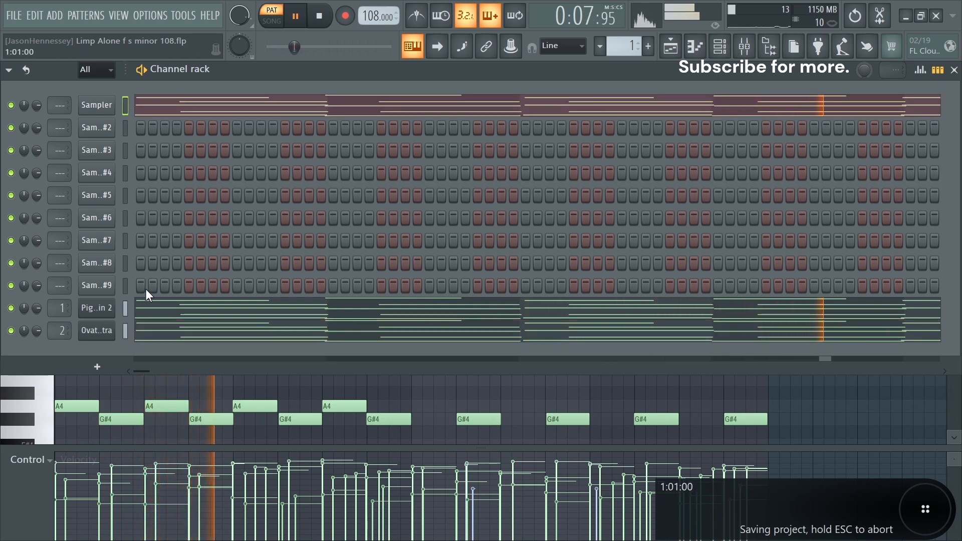
- Select the low A3 and G#3 notes of the Pignose QuarterGain 2 channel in the piano roll
{"action": "left_click", "coordinate": [183, 313]}
{"action": "scroll", "coordinate": [180, 307], "scroll_direction": "down", "scroll_amount": 6}
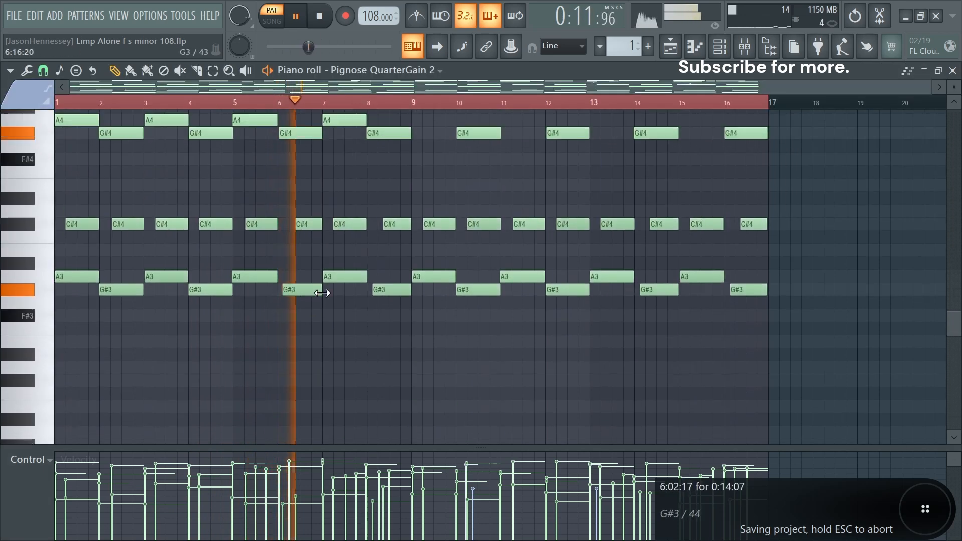
{"action": "left_click_drag", "start_coordinate": [775, 276], "coordinate": [14, 359]}
{"action": "scroll", "coordinate": [25, 460], "scroll_direction": "up", "scroll_amount": 1}
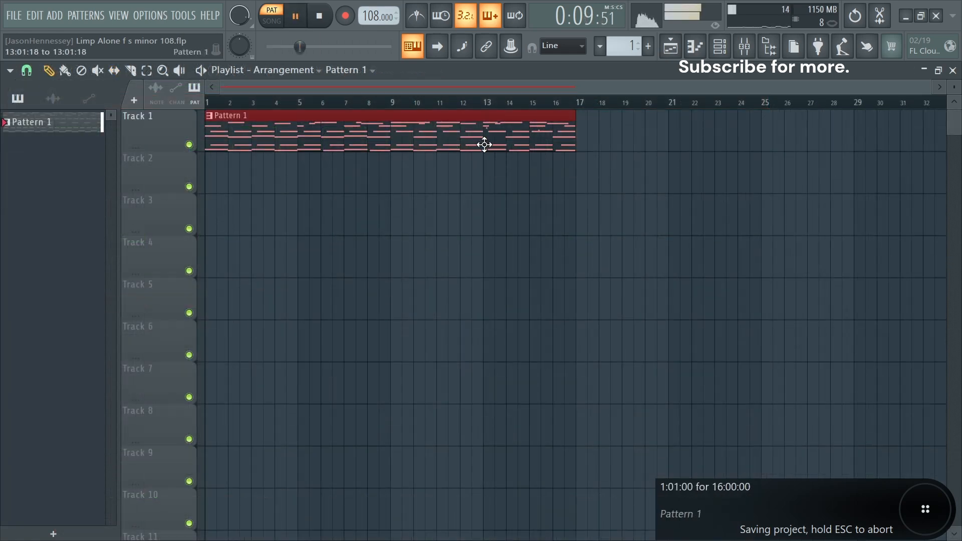
- Consolidate the sixteen-bar Pattern 1 clip to a WAV file and add a new Sakura channel
{"action": "key", "text": "ctrl+alt+c"}
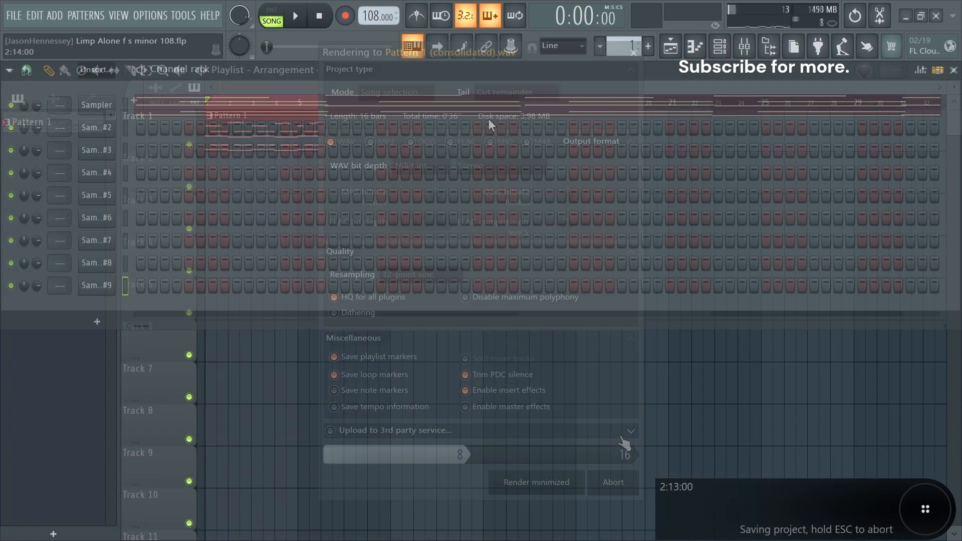
{"action": "left_click", "coordinate": [92, 327]}
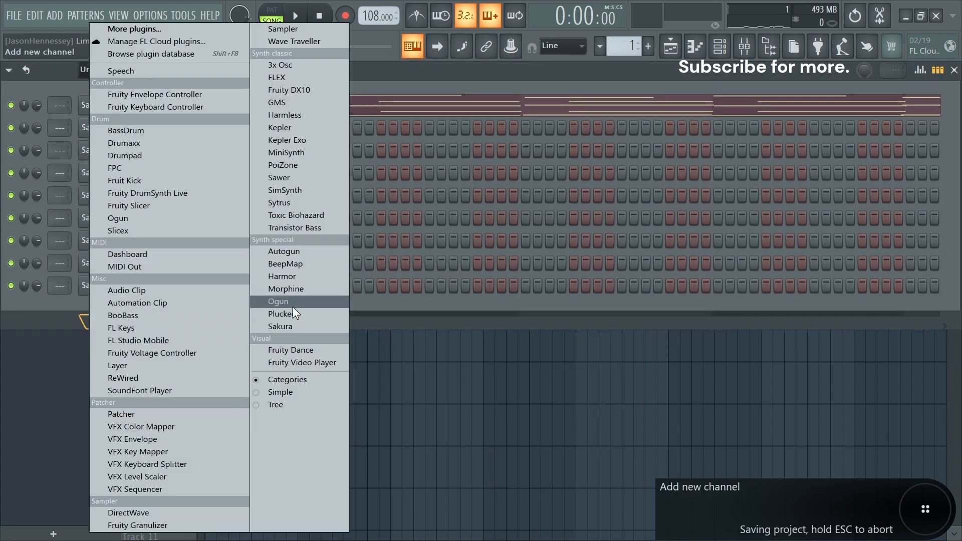
{"action": "left_click", "coordinate": [287, 330]}
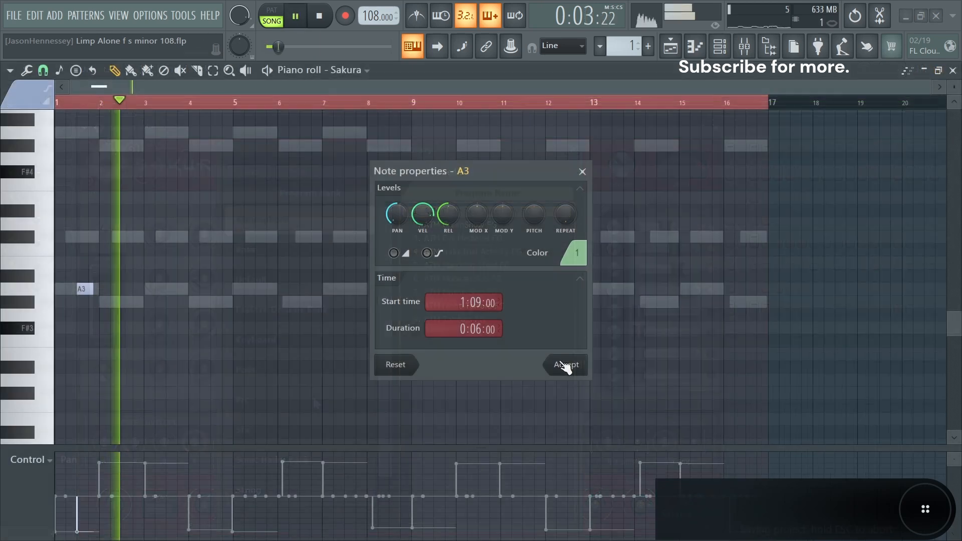
- Lay out four half-bar Sakura notes over bars 1 to 4, with A4 and G#4 followed by two F#4 notes
{"action": "left_click", "coordinate": [563, 365]}
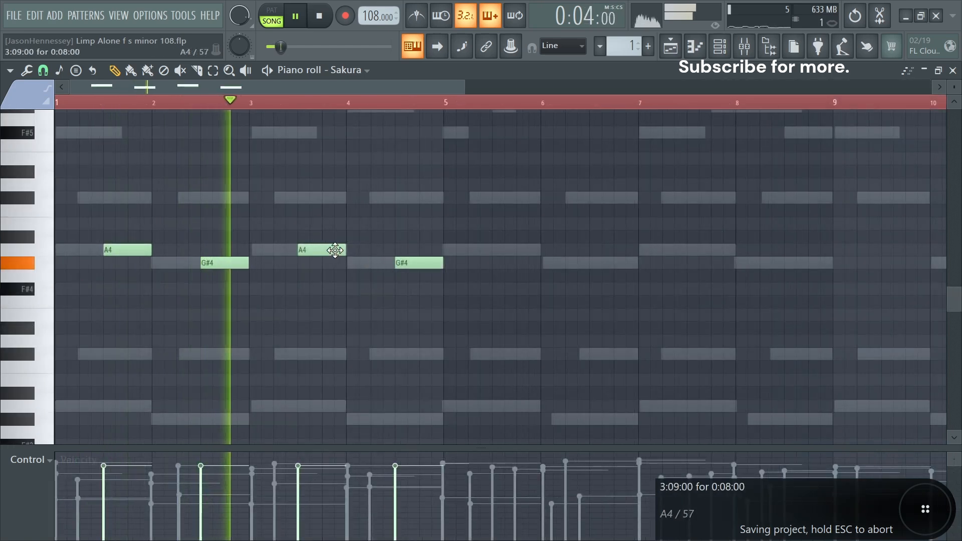
{"action": "left_click_drag", "start_coordinate": [335, 250], "coordinate": [322, 291]}
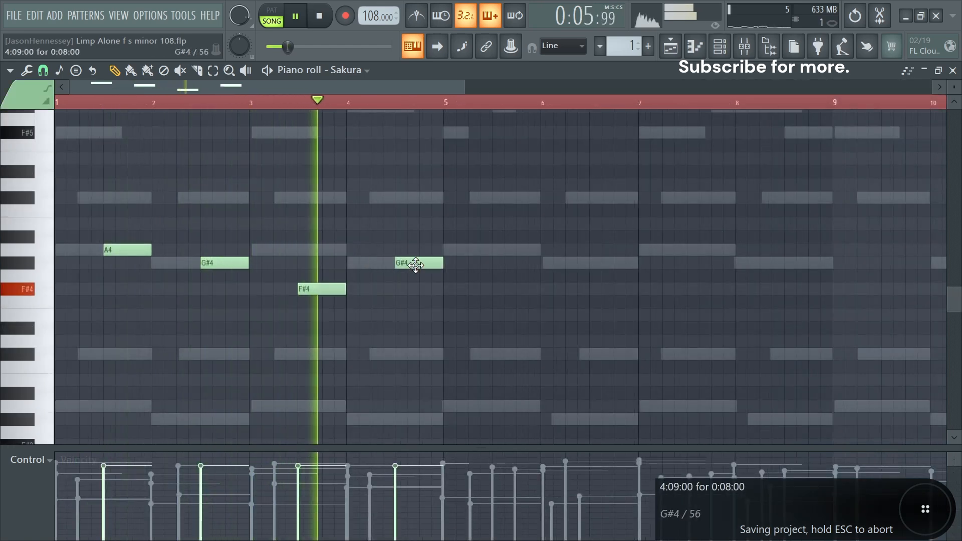
{"action": "left_click_drag", "start_coordinate": [416, 265], "coordinate": [418, 289]}
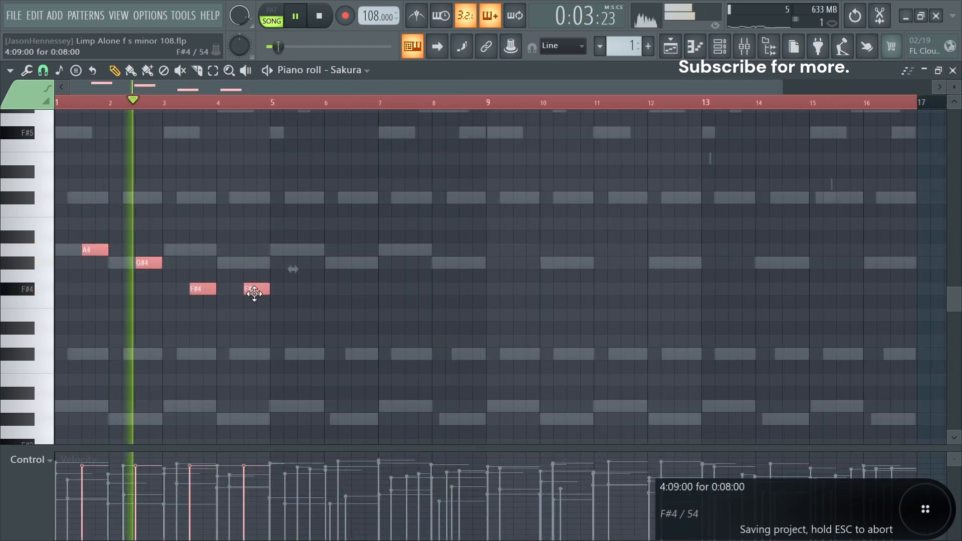
- Duplicate the four Sakura notes into bars 5 to 8 and copy the whole phrase one octave lower
{"action": "left_click_drag", "start_coordinate": [254, 292], "coordinate": [458, 294]}
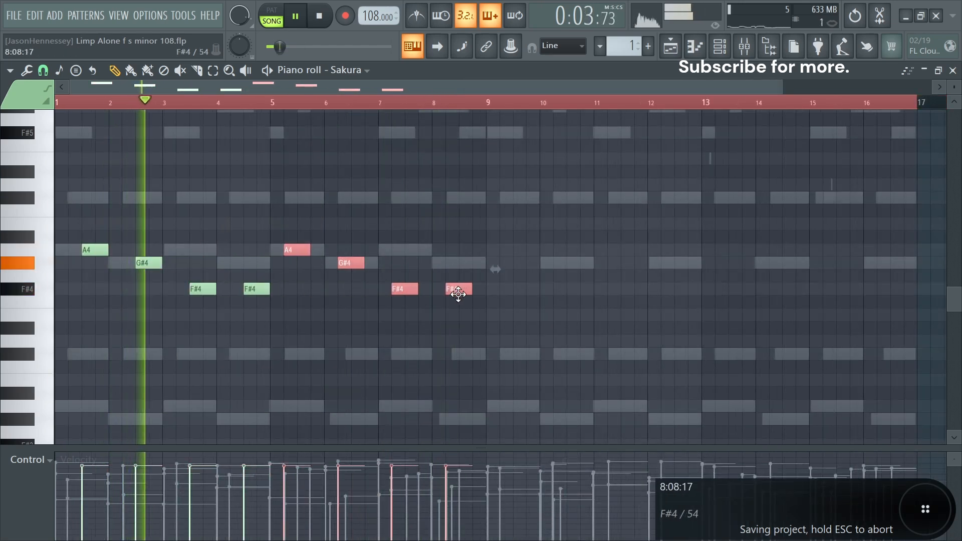
{"action": "scroll", "coordinate": [432, 300], "scroll_direction": "down", "scroll_amount": 1}
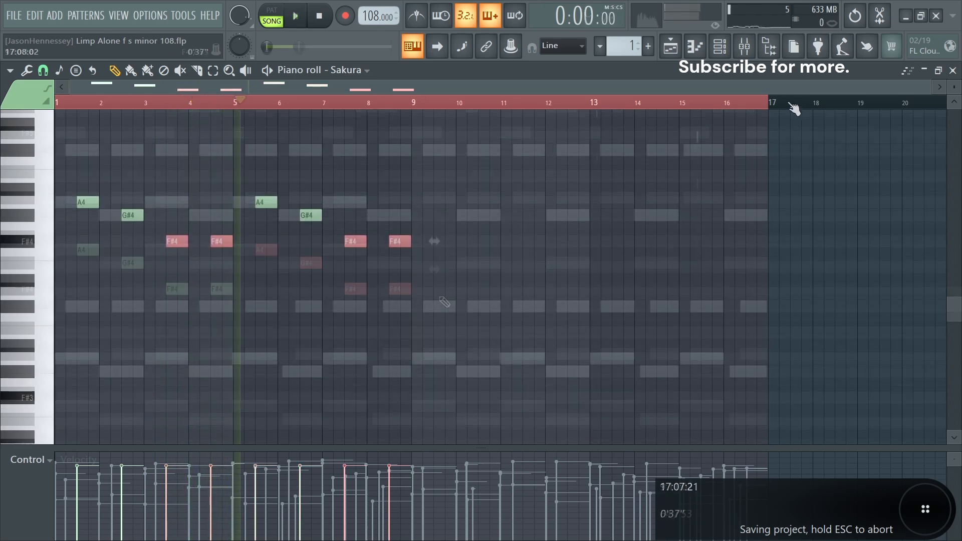
{"action": "left_click_drag", "start_coordinate": [770, 102], "coordinate": [7, 341]}
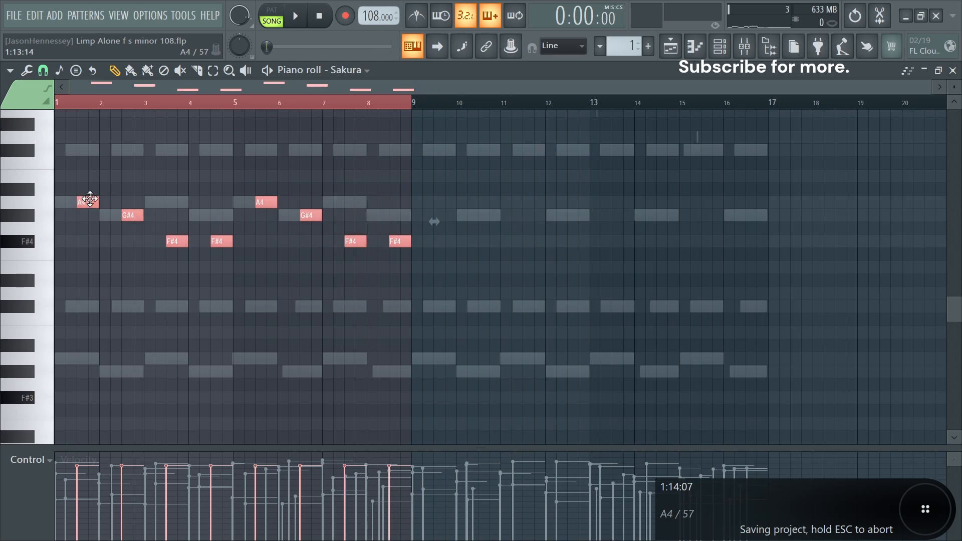
{"action": "left_click_drag", "start_coordinate": [90, 199], "coordinate": [83, 202]}
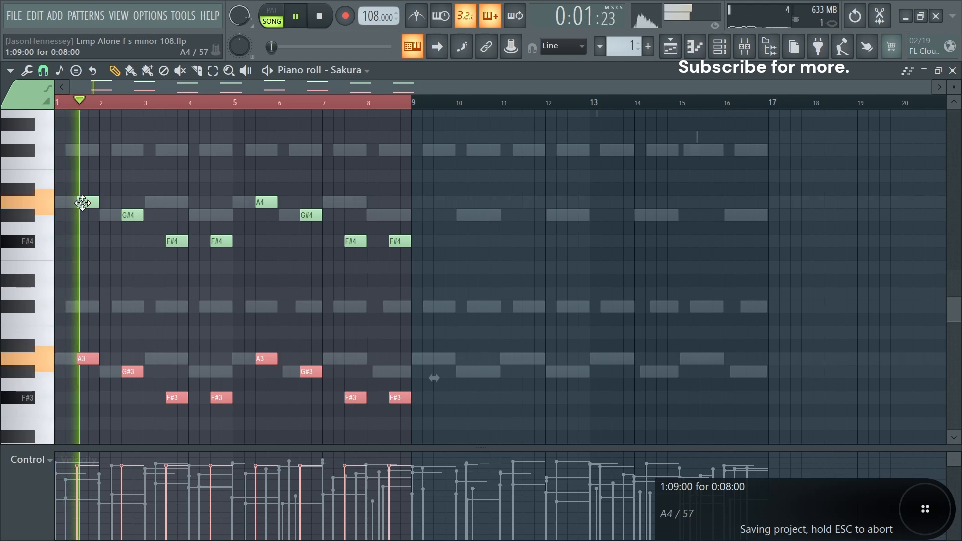
- Delete the G#4 and G#3 notes in bar 2 and the F#4 and F#3 notes in bar 4 of the Sakura part
{"action": "left_click", "coordinate": [720, 46]}
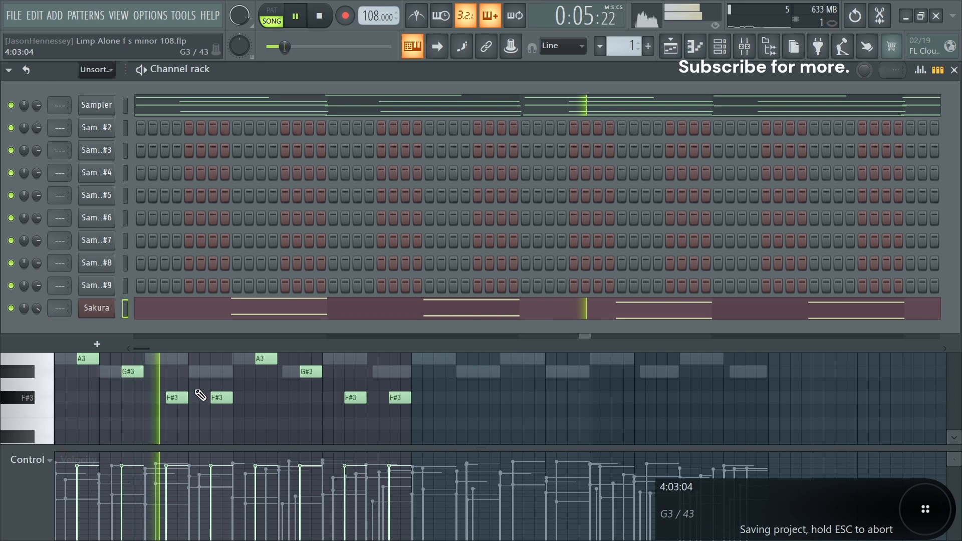
{"action": "key", "text": "F6"}
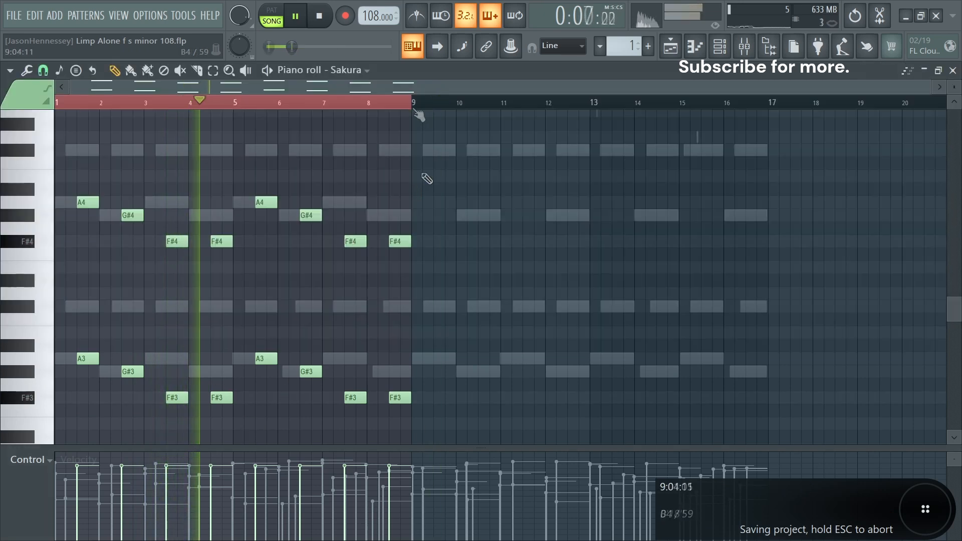
{"action": "right_click", "coordinate": [132, 215]}
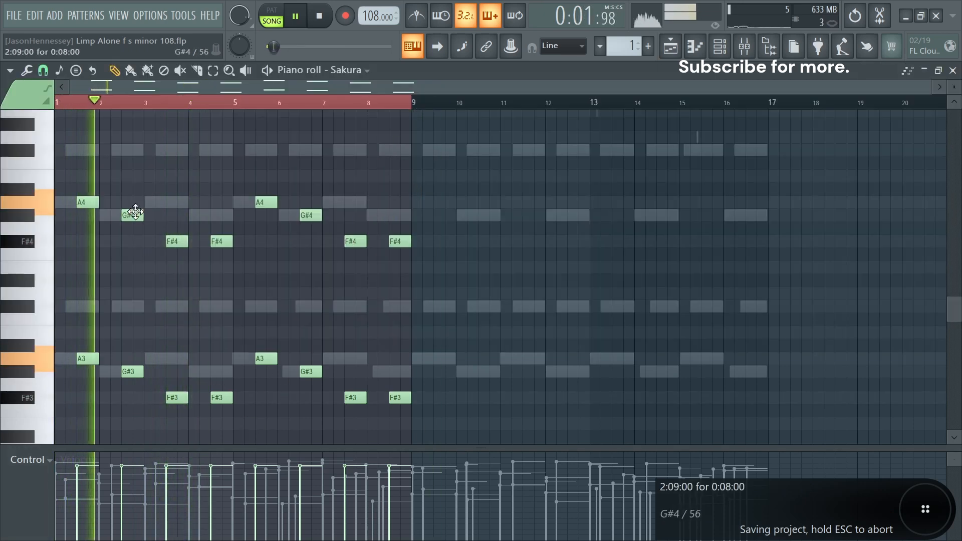
{"action": "right_click", "coordinate": [126, 372]}
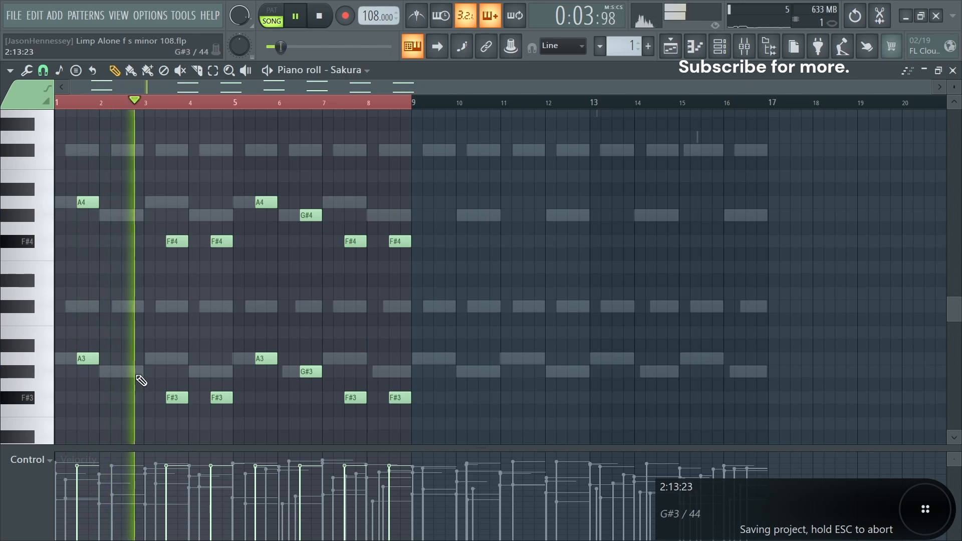
{"action": "right_click", "coordinate": [223, 242]}
{"action": "right_click", "coordinate": [221, 398]}
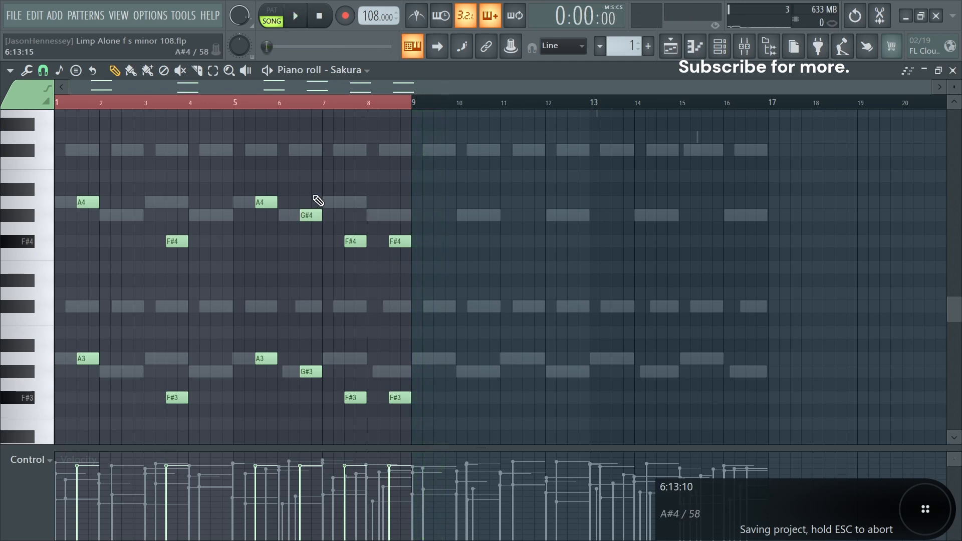
- Duplicate the eight-bar Sakura phrase into bars 9 to 16
{"action": "left_click_drag", "start_coordinate": [303, 180], "coordinate": [350, 441]}
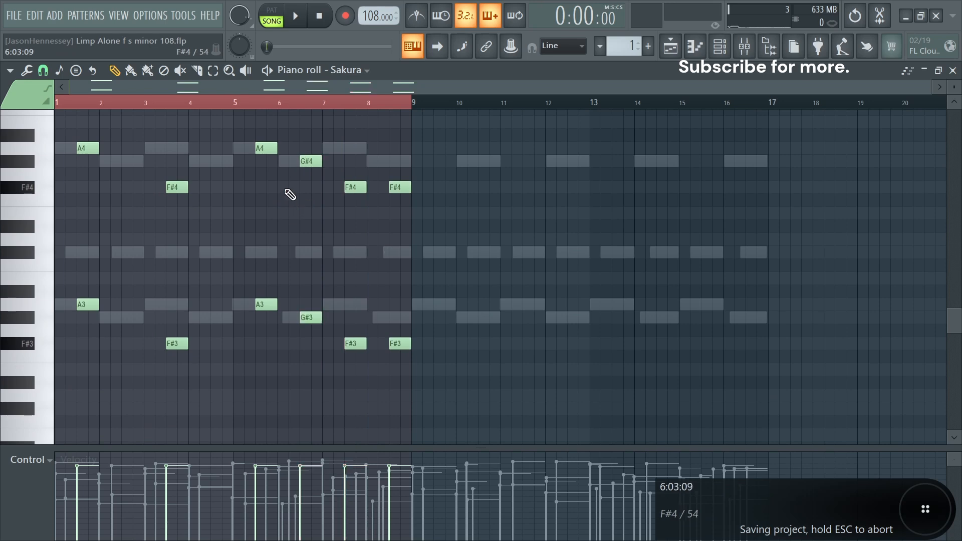
{"action": "scroll", "coordinate": [221, 208], "scroll_direction": "up", "scroll_amount": 3}
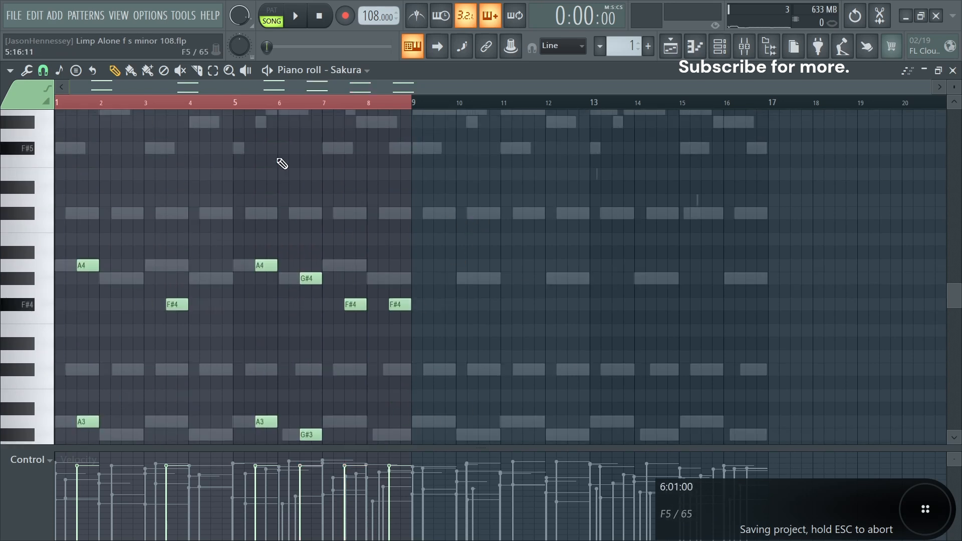
{"action": "scroll", "coordinate": [282, 164], "scroll_direction": "down", "scroll_amount": 2}
{"action": "key", "text": "ctrl+b"}
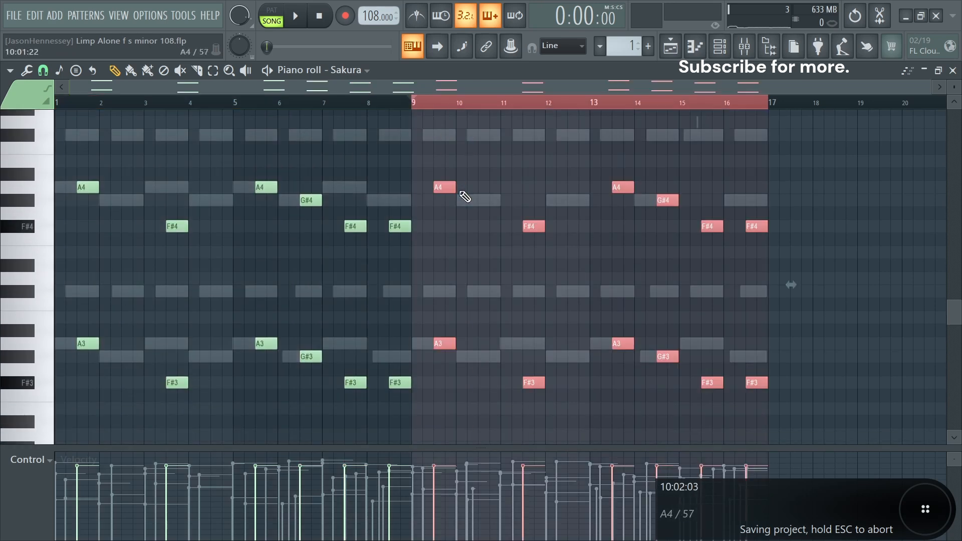
- Add half-bar F#5 notes at bars 1, 5, 9 and 13 and quantize the Sakura notes with the dotted eighths template
{"action": "key", "text": "space"}
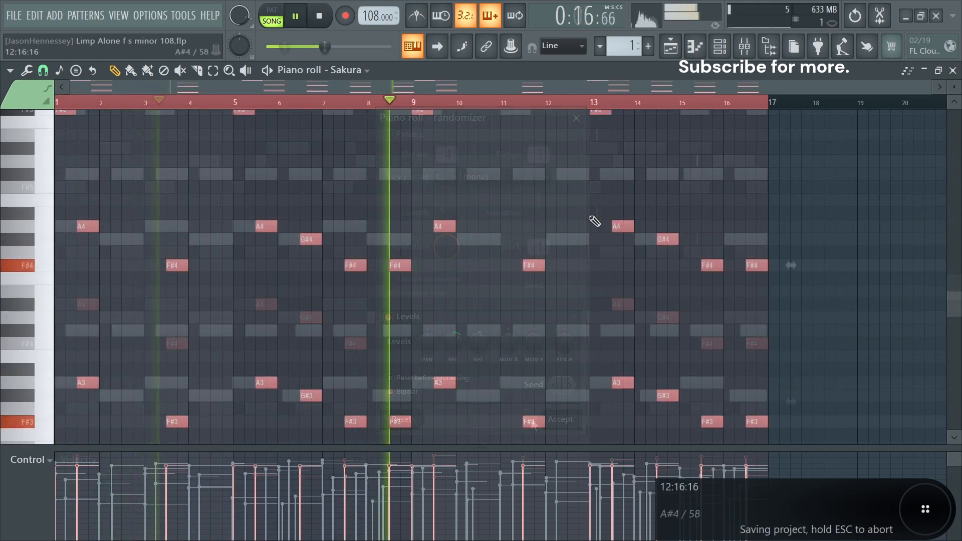
{"action": "key", "text": "alt+q"}
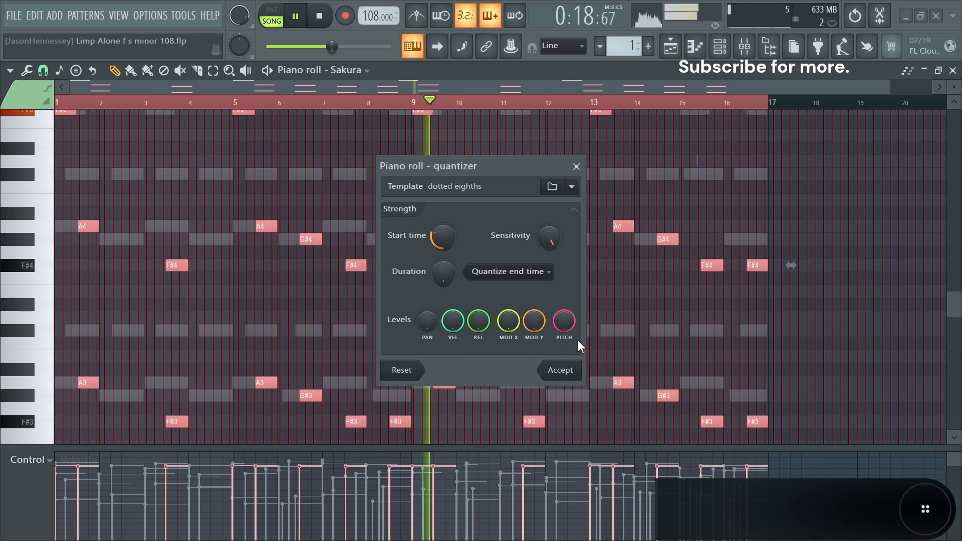
{"action": "left_click", "coordinate": [560, 371]}
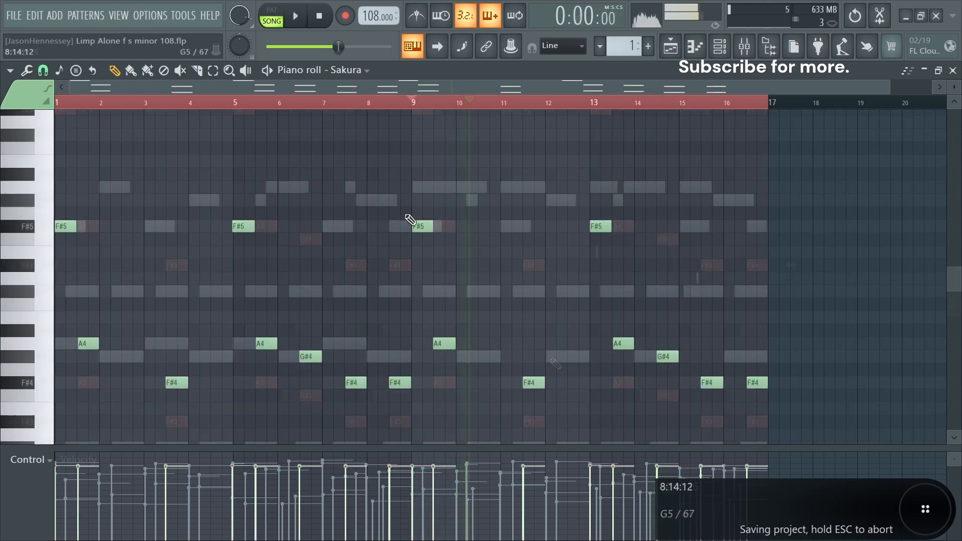
- Remove the F#5 notes from bars 1 and 5, keeping only the ones in bars 9 and 13
{"action": "left_click_drag", "start_coordinate": [421, 203], "coordinate": [756, 419]}
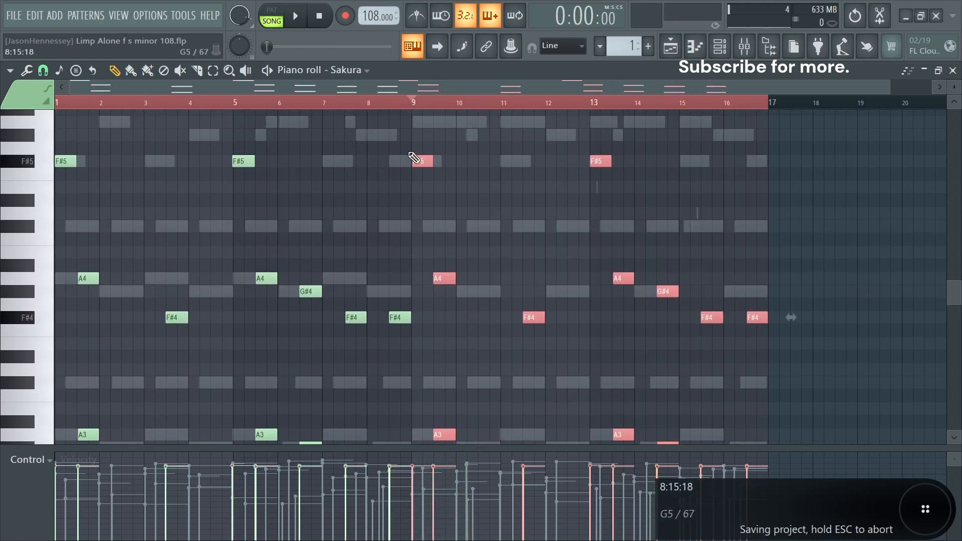
{"action": "scroll", "coordinate": [413, 228], "scroll_direction": "up", "scroll_amount": 2}
{"action": "left_click", "coordinate": [484, 198], "text": "ctrl"}
{"action": "scroll", "coordinate": [484, 200], "scroll_direction": "down", "scroll_amount": 3}
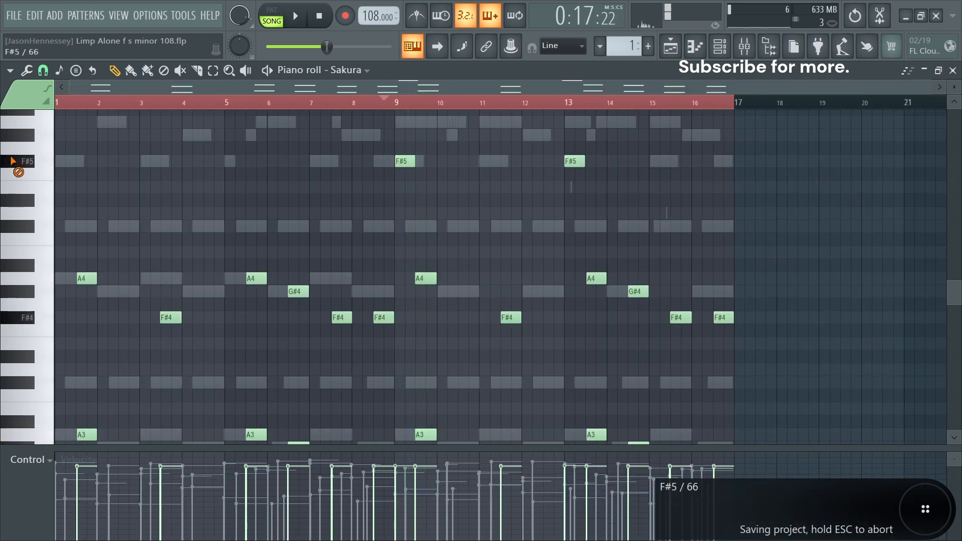
{"action": "key", "text": "space"}
{"action": "left_click_drag", "start_coordinate": [625, 129], "coordinate": [371, 180]}
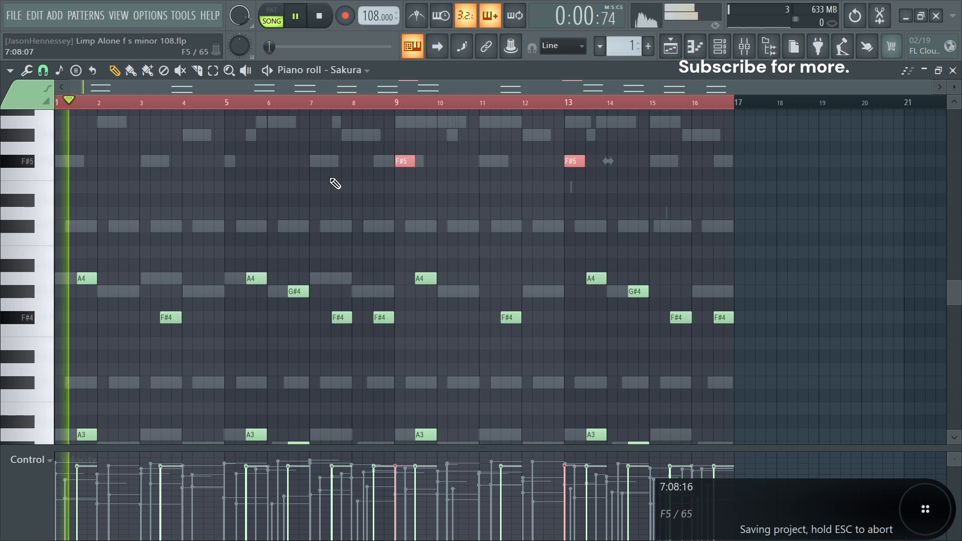
{"action": "left_click", "coordinate": [322, 214], "text": "ctrl"}
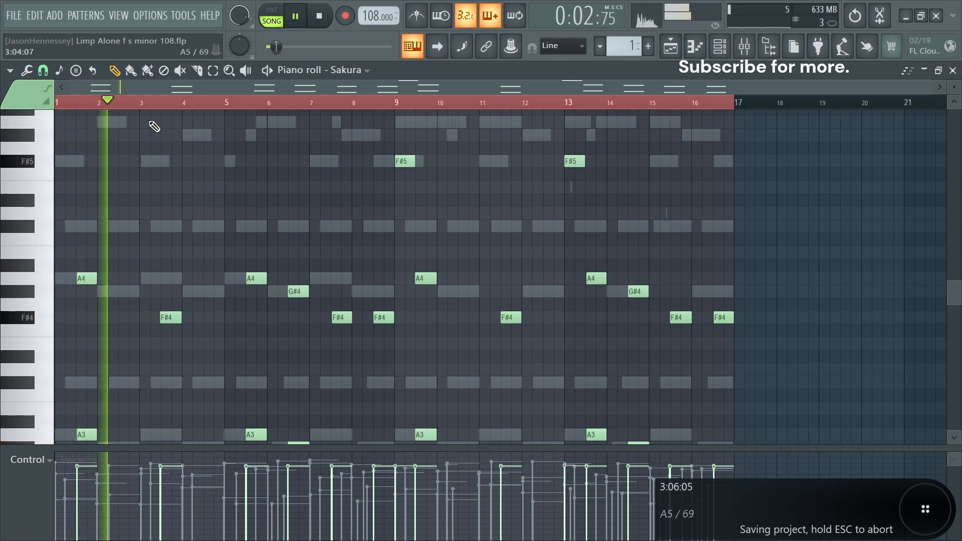
- Add half-bar A5 and G#5 notes in bar 10 and turn the G#5 into a slide note
{"action": "scroll", "coordinate": [422, 122], "scroll_direction": "up", "scroll_amount": 3, "text": "ctrl"}
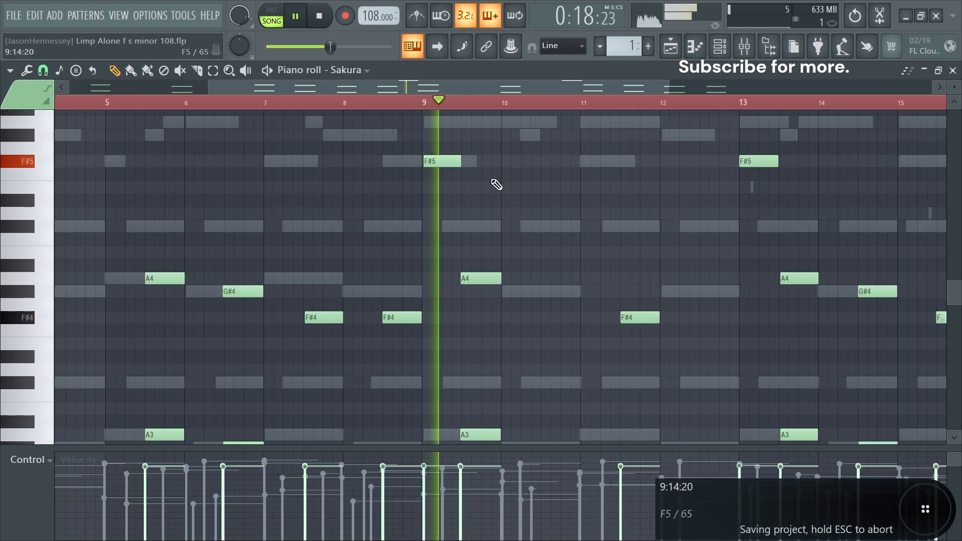
{"action": "key", "text": "space"}
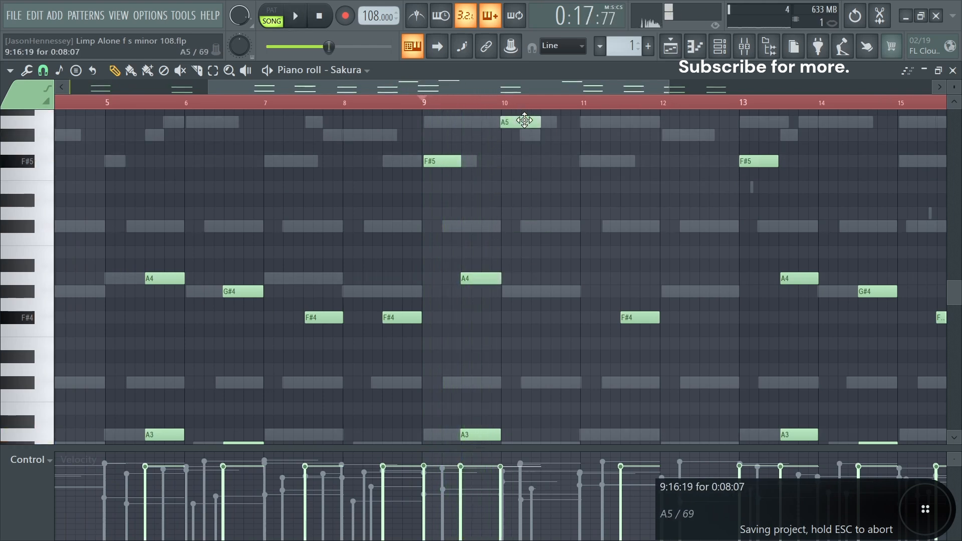
{"action": "key", "text": "space"}
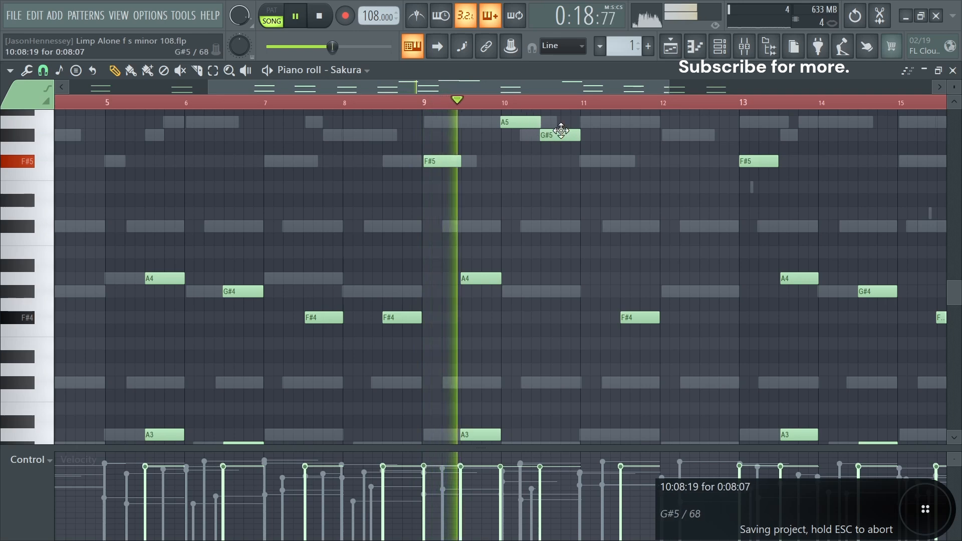
{"action": "double_click", "coordinate": [558, 136]}
{"action": "left_click", "coordinate": [409, 254]}
{"action": "left_click", "coordinate": [569, 368]}
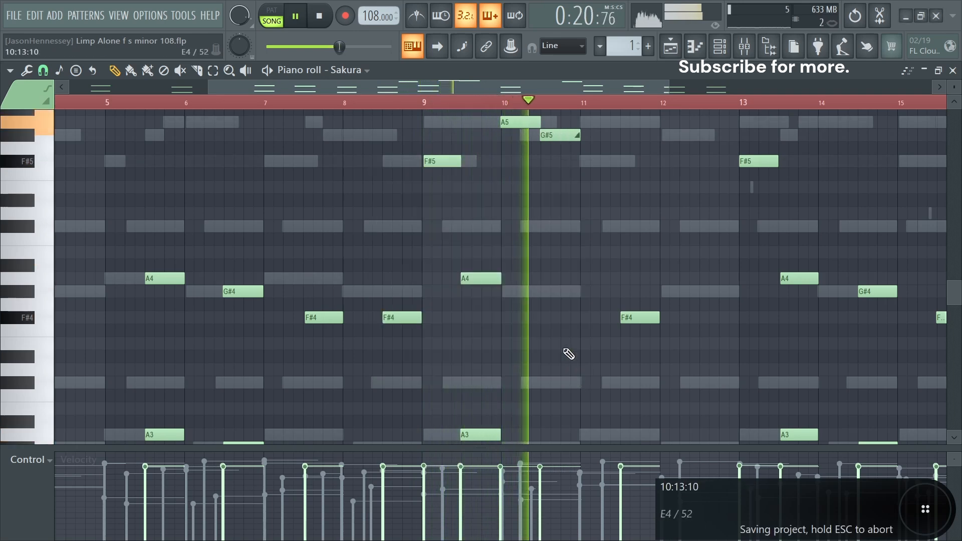
- Lengthen the A5 note to fill bar 10 and shorten the G#5 slide note to 0:04:07
{"action": "left_click_drag", "start_coordinate": [539, 118], "coordinate": [552, 148]}
{"action": "scroll", "coordinate": [572, 153], "scroll_direction": "up", "scroll_amount": 3}
{"action": "scroll", "coordinate": [578, 155], "scroll_direction": "up", "scroll_amount": 1}
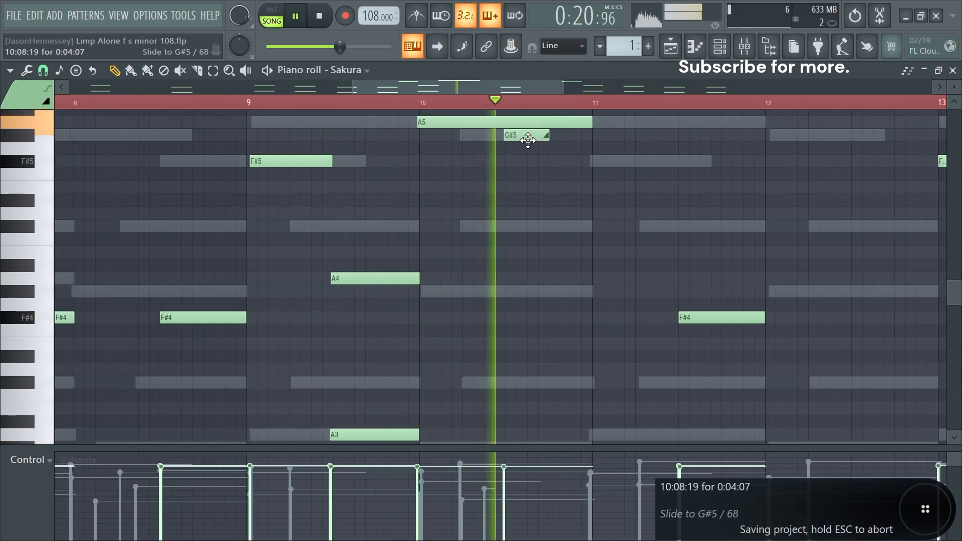
- Copy the long bar 10 note down to G#4 and assign color group 5 to the A5 note and its G#5 slide
{"action": "left_click_drag", "start_coordinate": [500, 122], "coordinate": [505, 278]}
{"action": "left_click", "coordinate": [569, 370]}
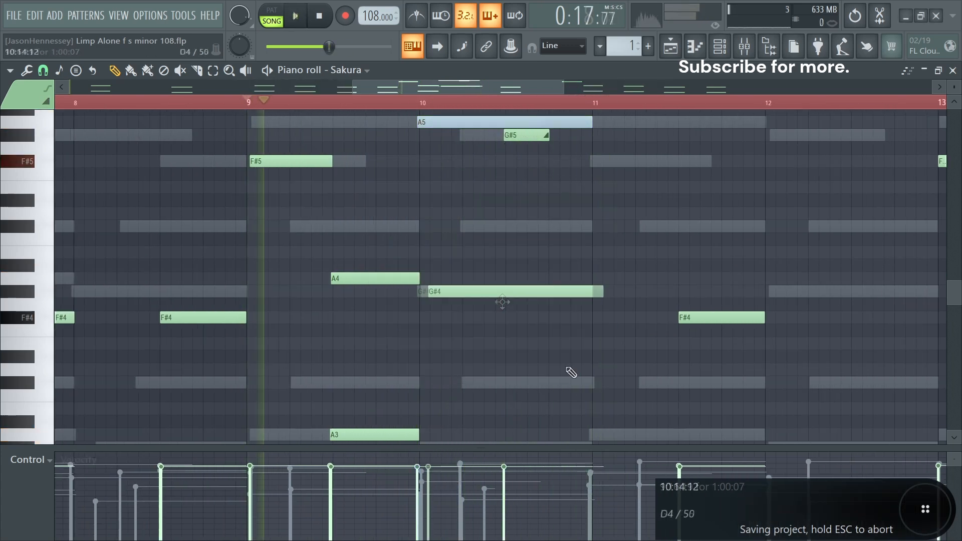
{"action": "double_click", "coordinate": [525, 133]}
{"action": "left_click", "coordinate": [571, 257]}
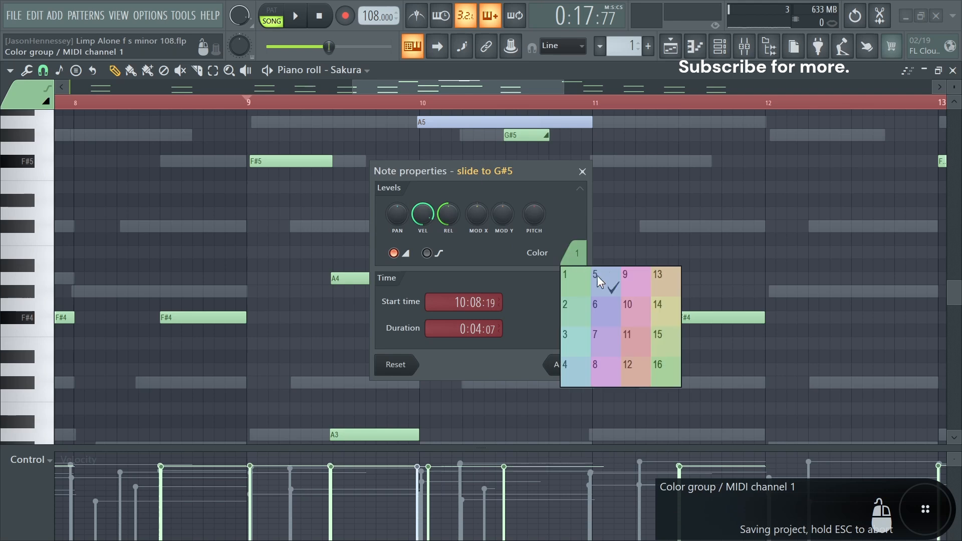
{"action": "left_click", "coordinate": [604, 279]}
{"action": "left_click", "coordinate": [572, 367]}
- Align the lower bar 10 note with the bar start, raise it to A4 and add a G#4 slide note under it
{"action": "key", "text": "space"}
{"action": "scroll", "coordinate": [427, 291], "scroll_direction": "up", "scroll_amount": 5}
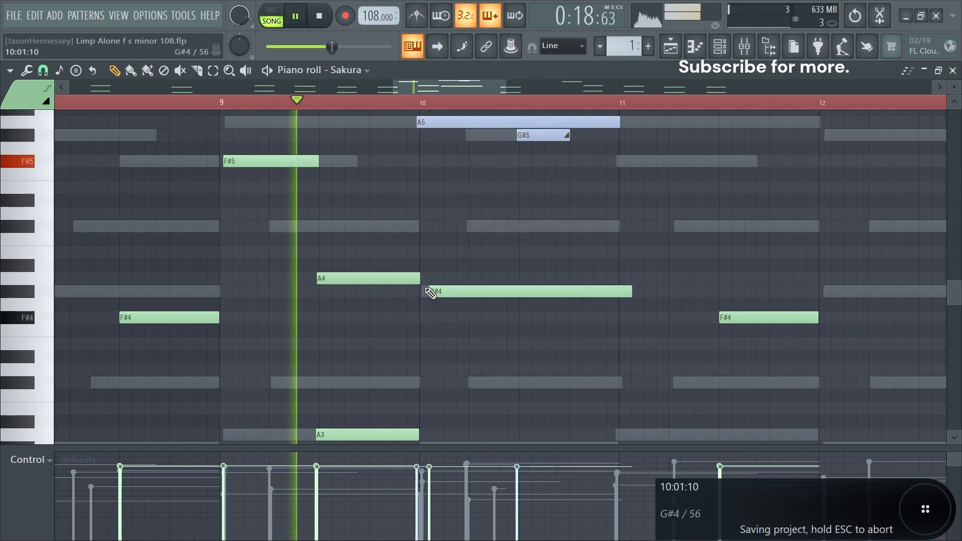
{"action": "left_click_drag", "start_coordinate": [460, 289], "coordinate": [430, 296]}
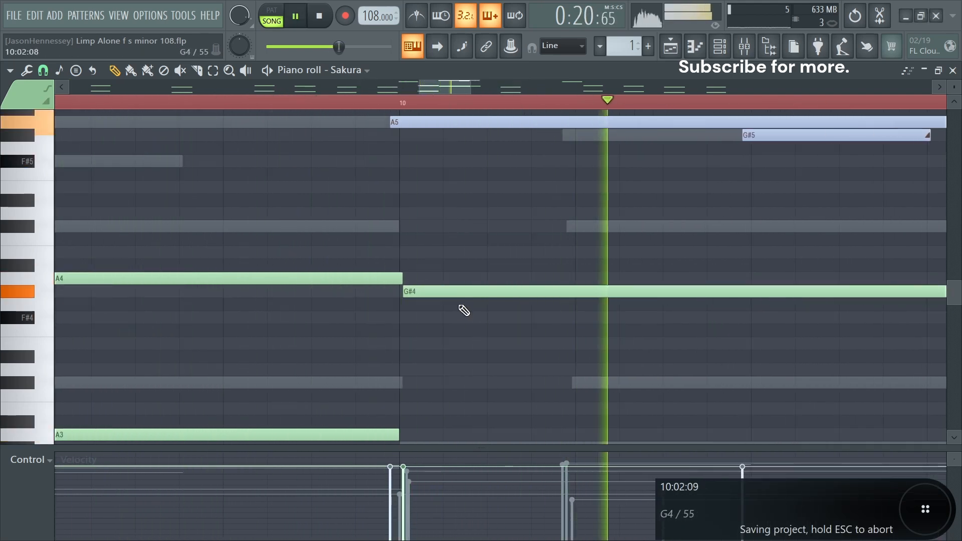
{"action": "scroll", "coordinate": [460, 275], "scroll_direction": "down", "scroll_amount": 4}
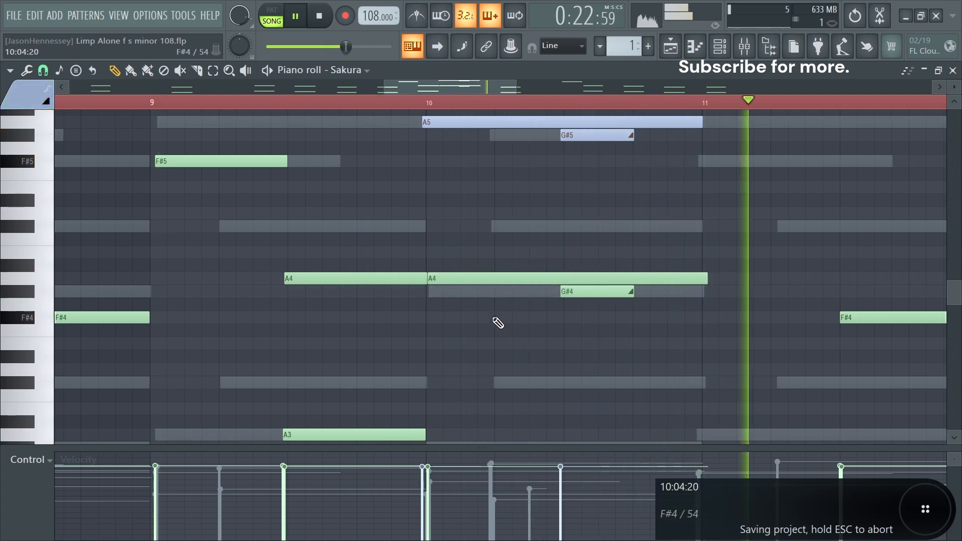
- Place half-bar G#4 and C#5 notes at the start of bar 11
{"action": "scroll", "coordinate": [501, 317], "scroll_direction": "down", "scroll_amount": 4}
{"action": "scroll", "coordinate": [550, 316], "scroll_direction": "up", "scroll_amount": 3}
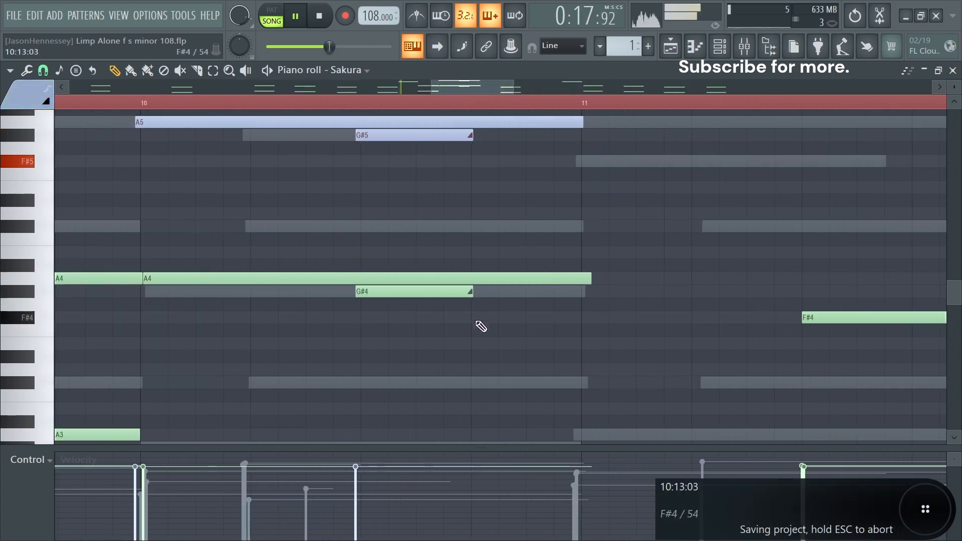
{"action": "scroll", "coordinate": [502, 318], "scroll_direction": "down", "scroll_amount": 3}
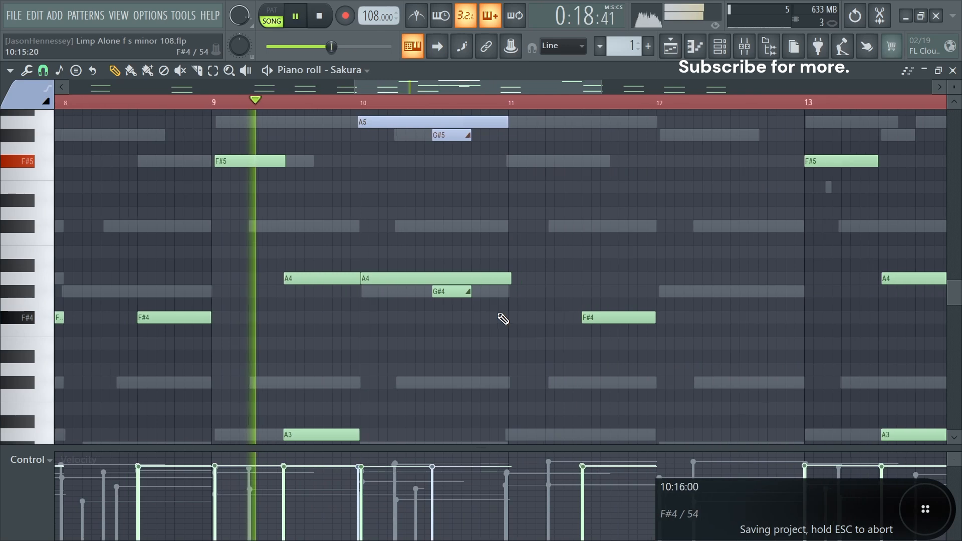
{"action": "scroll", "coordinate": [511, 311], "scroll_direction": "up", "scroll_amount": 2}
{"action": "scroll", "coordinate": [511, 310], "scroll_direction": "up", "scroll_amount": 3}
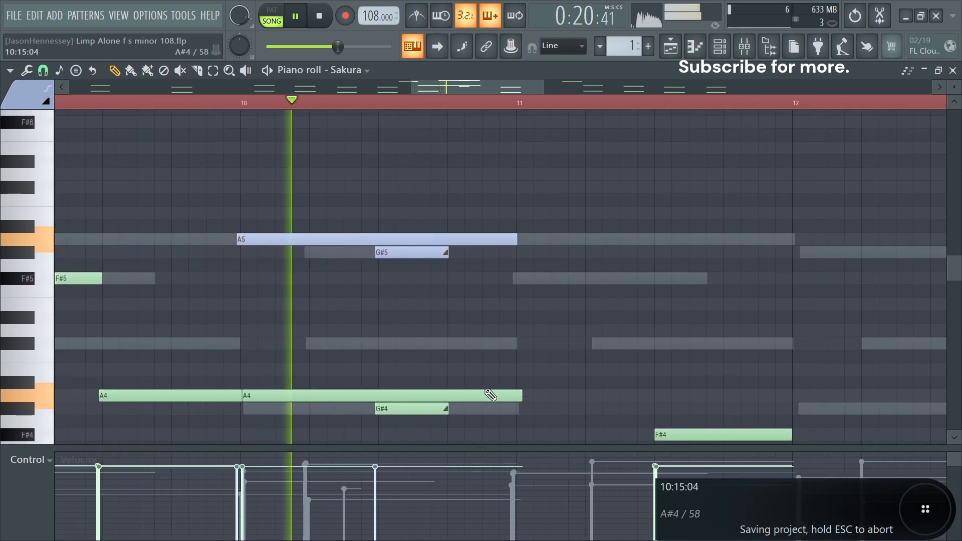
{"action": "mouse_move", "coordinate": [519, 396]}
{"action": "left_mouse_down"}
{"action": "mouse_move", "coordinate": [662, 391]}
{"action": "mouse_move", "coordinate": [768, 407]}
{"action": "left_mouse_up"}
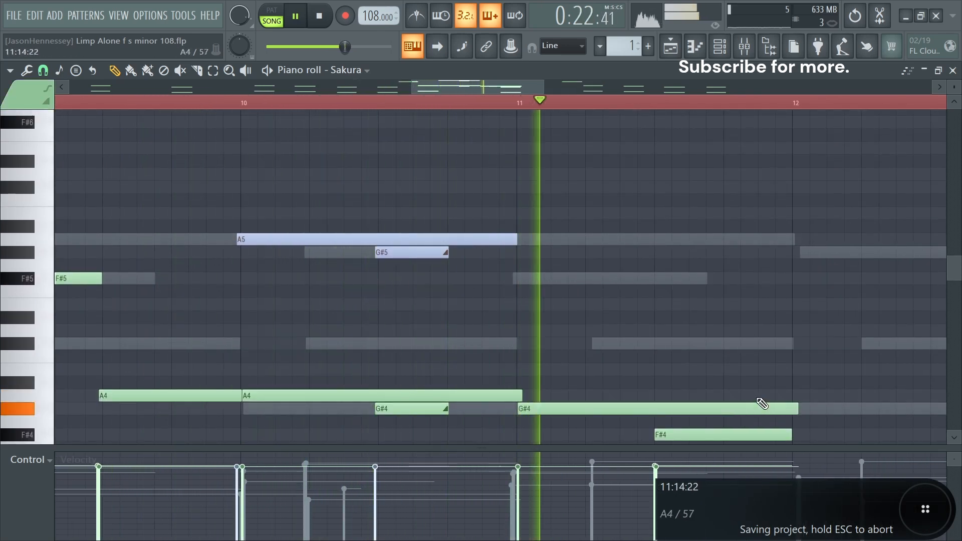
{"action": "scroll", "coordinate": [752, 351], "scroll_direction": "down", "scroll_amount": 4}
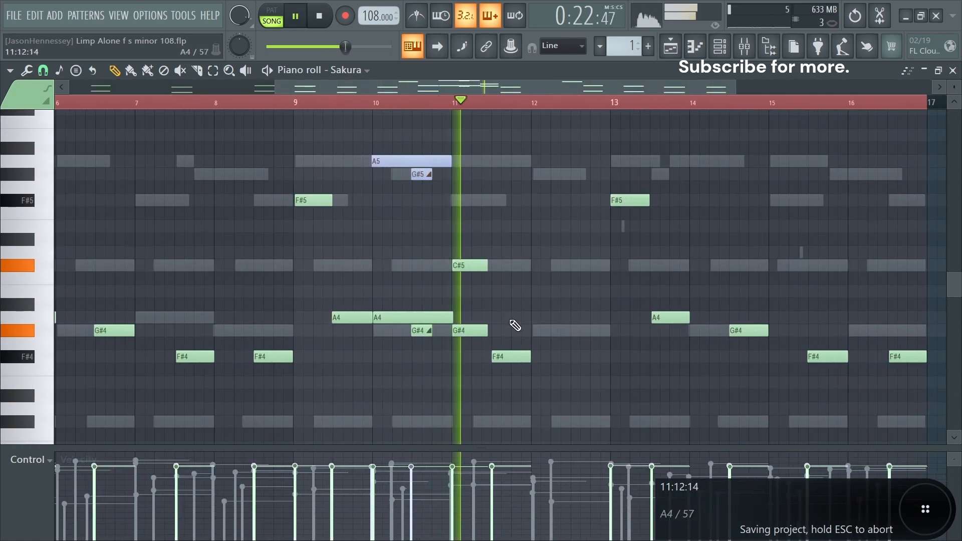
- Move the C#5 note in bar 11 down to G#3 so it doubles the G#4 an octave lower
{"action": "scroll", "coordinate": [514, 322], "scroll_direction": "up", "scroll_amount": 2}
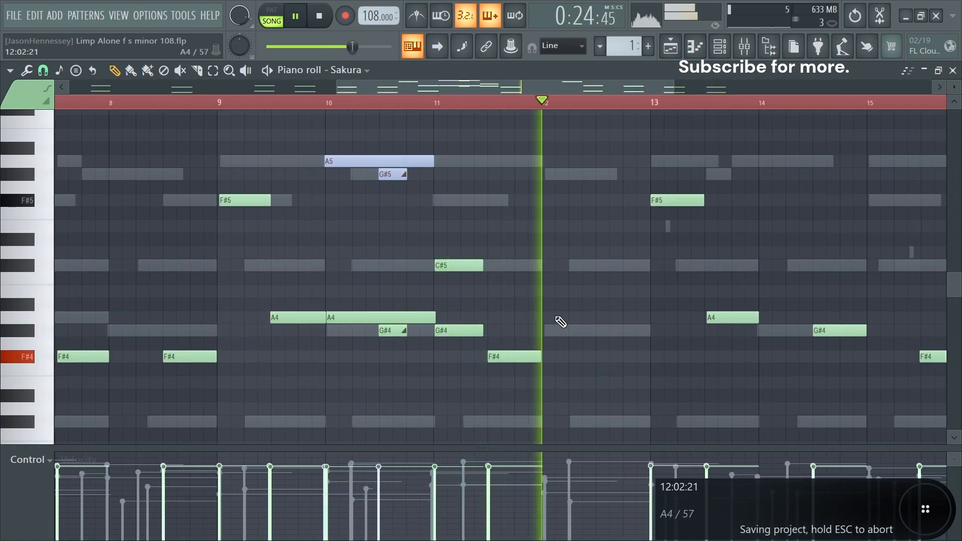
{"action": "key", "text": "space"}
{"action": "key", "text": "space"}
{"action": "scroll", "coordinate": [461, 268], "scroll_direction": "down", "scroll_amount": 2}
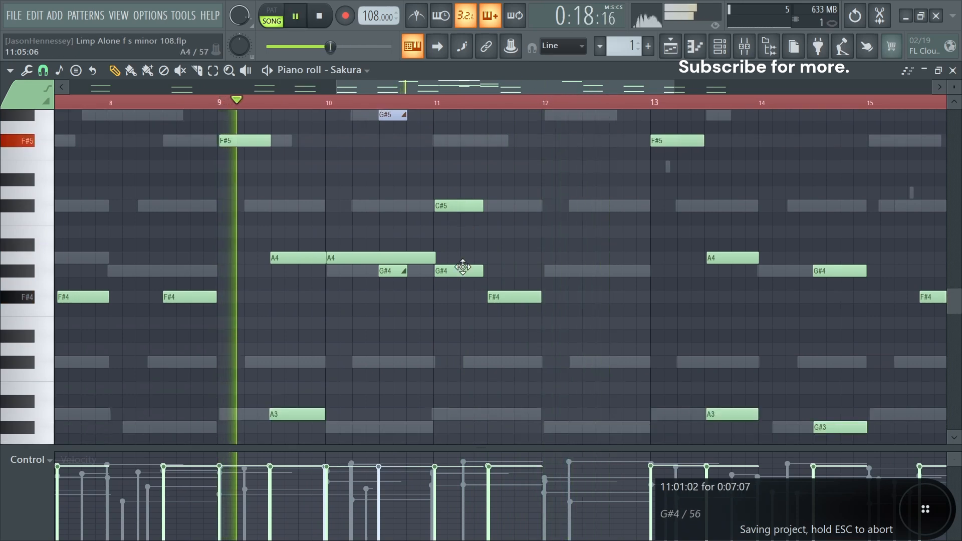
{"action": "scroll", "coordinate": [462, 236], "scroll_direction": "up", "scroll_amount": 3}
{"action": "left_click_drag", "start_coordinate": [462, 188], "coordinate": [465, 412]}
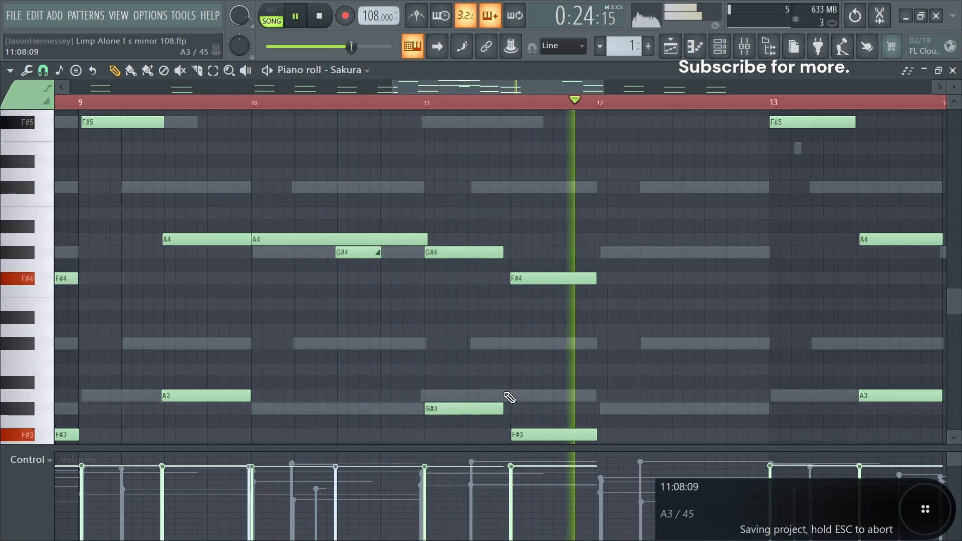
- Move the F#4 and F#3 notes in bar 7 down to C#4 and C#3
{"action": "scroll", "coordinate": [536, 368], "scroll_direction": "down", "scroll_amount": 3}
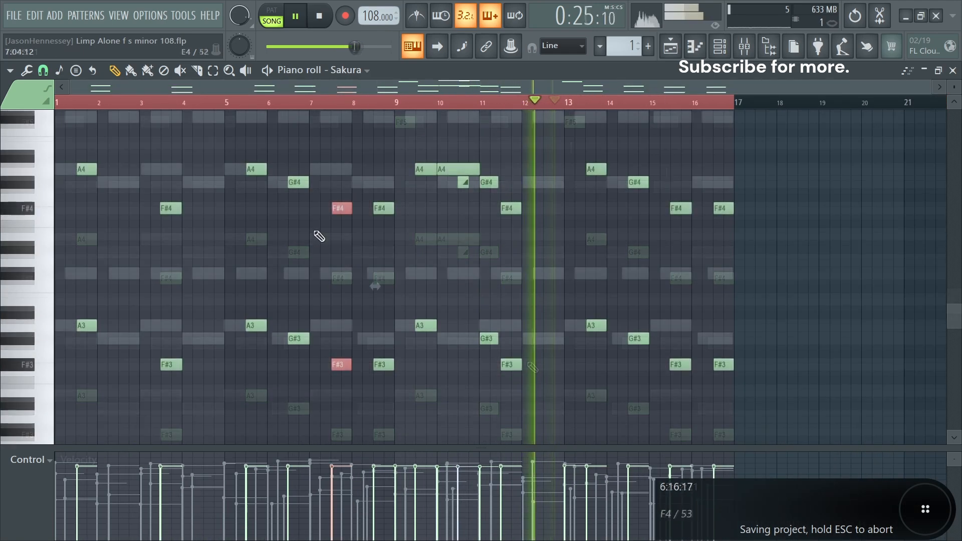
{"action": "scroll", "coordinate": [346, 216], "scroll_direction": "up", "scroll_amount": 3}
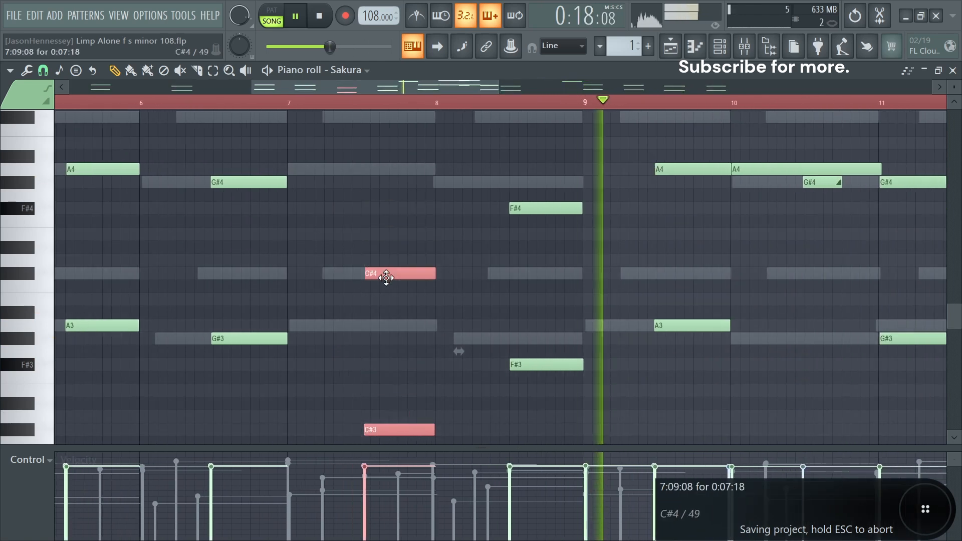
- Audition the melody around bar 7 and move the C#3 note there up two octaves to C#5
{"action": "key", "text": "space"}
{"action": "left_click_drag", "start_coordinate": [314, 106], "coordinate": [50, 105]}
{"action": "key", "text": "space"}
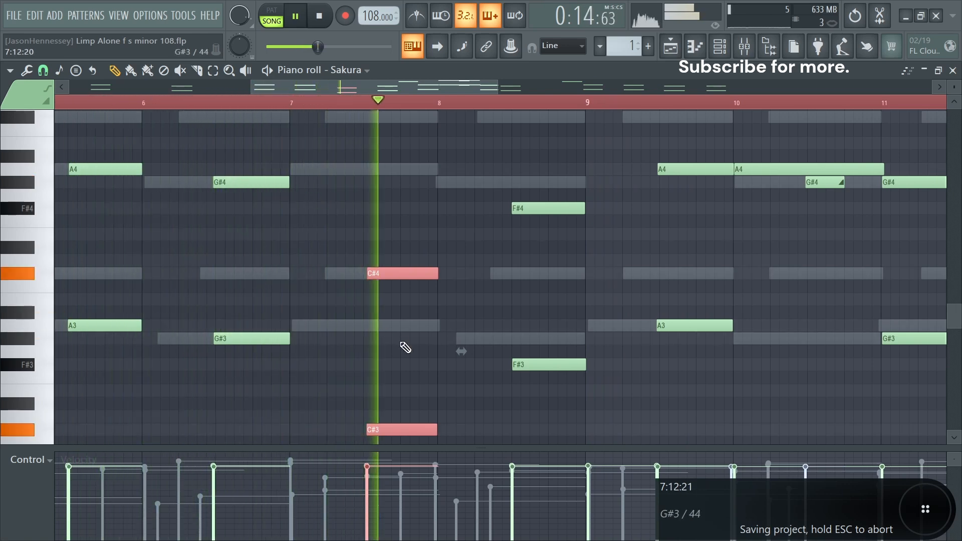
{"action": "left_click_drag", "start_coordinate": [407, 388], "coordinate": [400, 442]}
{"action": "key", "text": "ctrl+Up"}
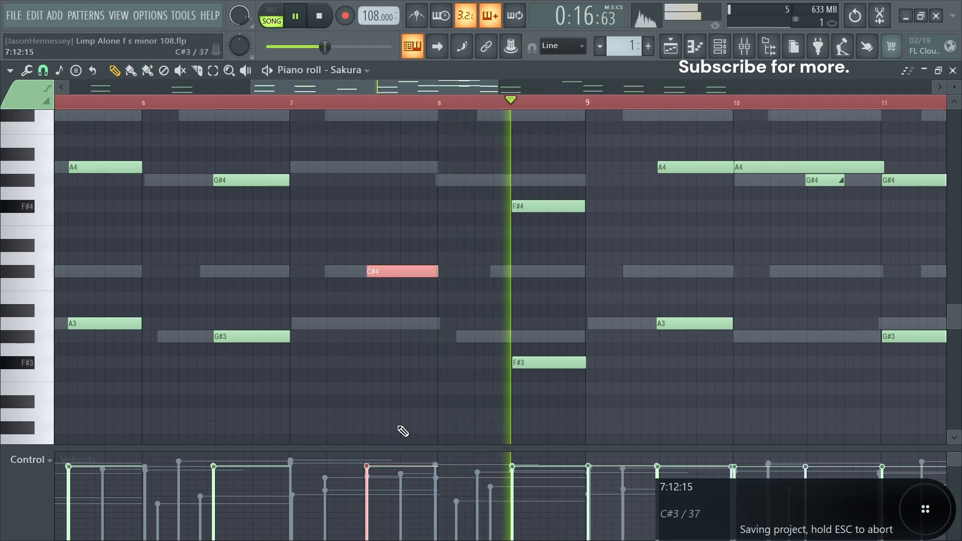
{"action": "key", "text": "ctrl+Up"}
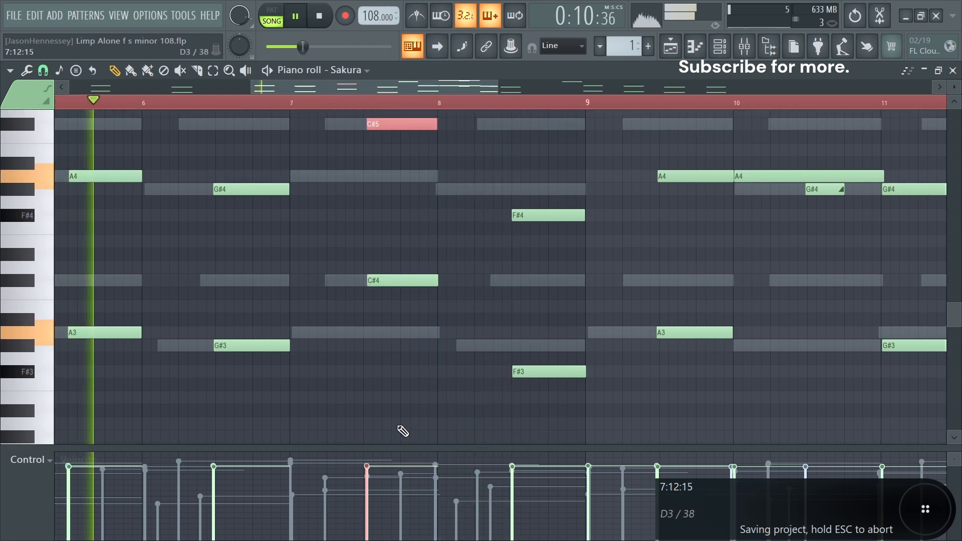
{"action": "right_click", "coordinate": [399, 217]}
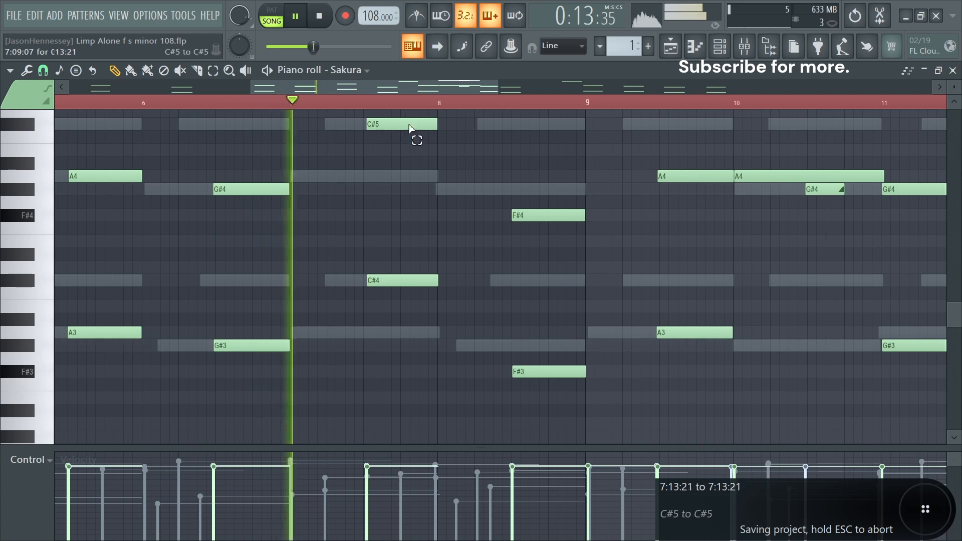
{"action": "left_click_drag", "start_coordinate": [408, 118], "coordinate": [391, 311]}
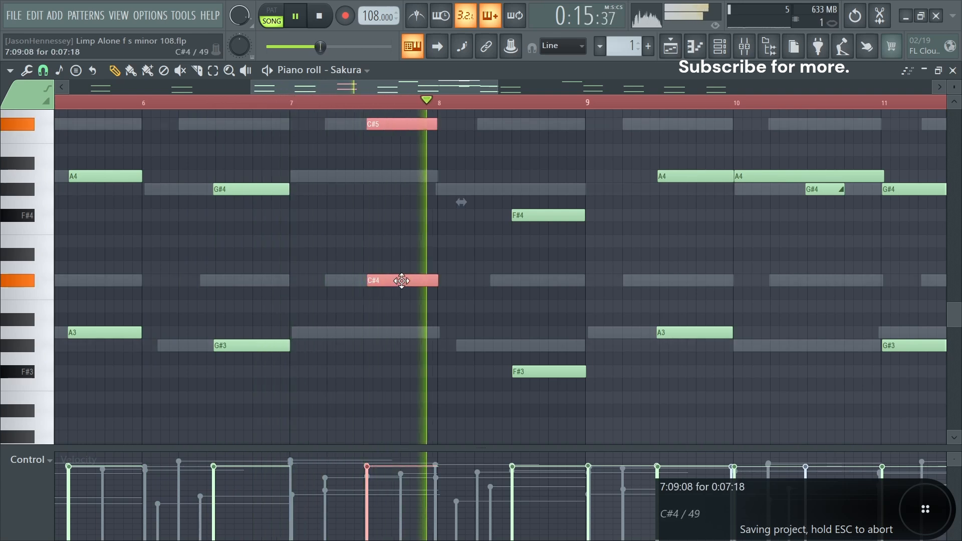
{"action": "right_click", "coordinate": [386, 405]}
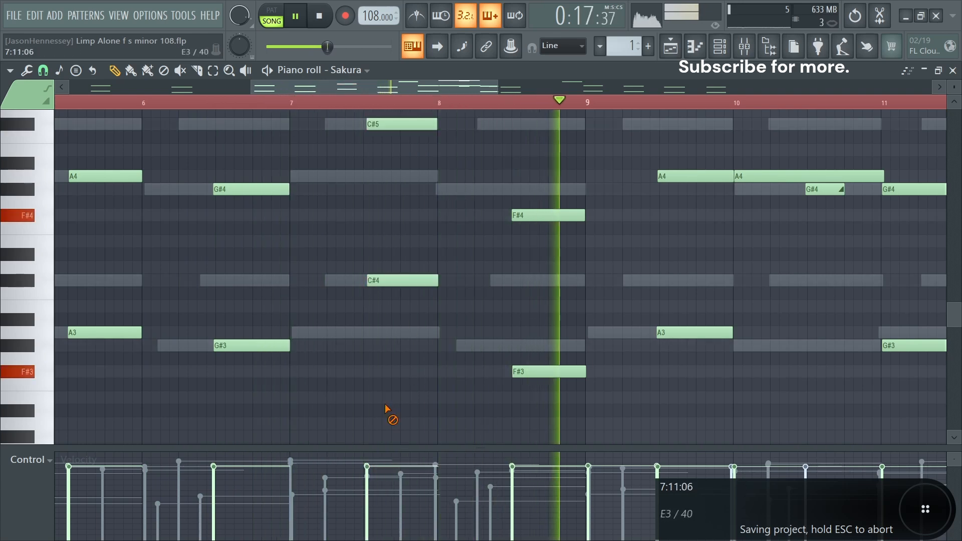
- Look over the sixteen-bar counter-melody, checking the C# notes in bar 7, bars 9 to 16 and the two F#5 notes
{"action": "scroll", "coordinate": [382, 378], "scroll_direction": "down", "scroll_amount": 1}
{"action": "scroll", "coordinate": [386, 381], "scroll_direction": "down", "scroll_amount": 1}
{"action": "scroll", "coordinate": [460, 353], "scroll_direction": "down", "scroll_amount": 1}
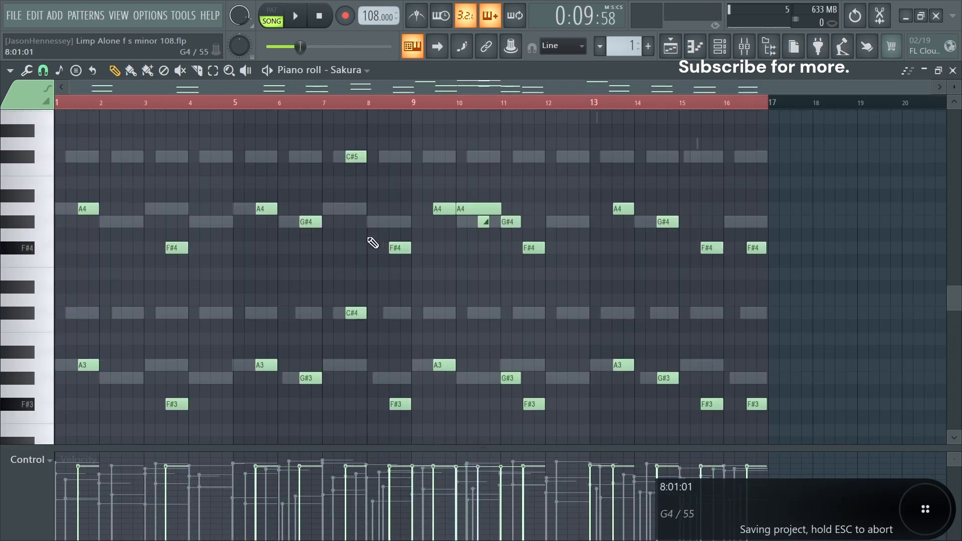
{"action": "scroll", "coordinate": [360, 210], "scroll_direction": "up", "scroll_amount": 2}
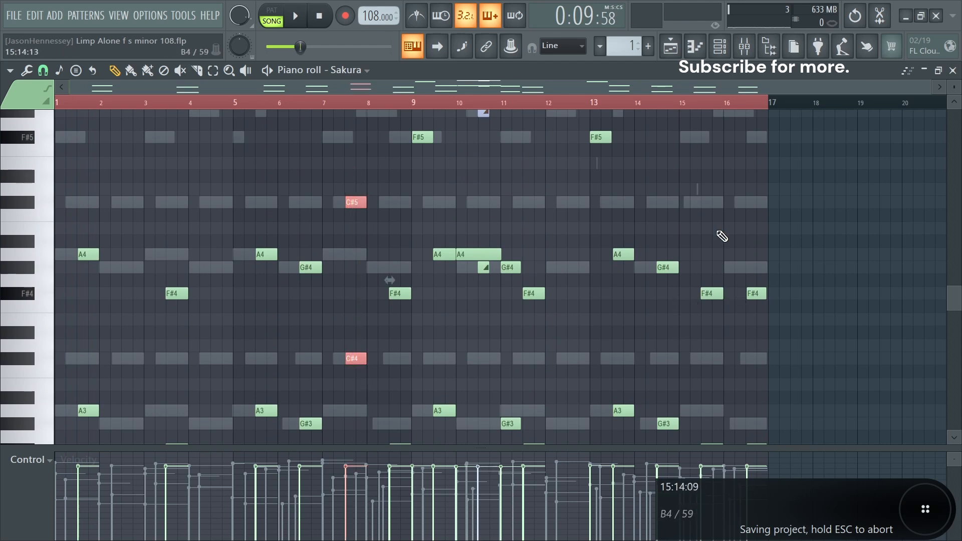
{"action": "left_click_drag", "start_coordinate": [717, 247], "coordinate": [693, 444]}
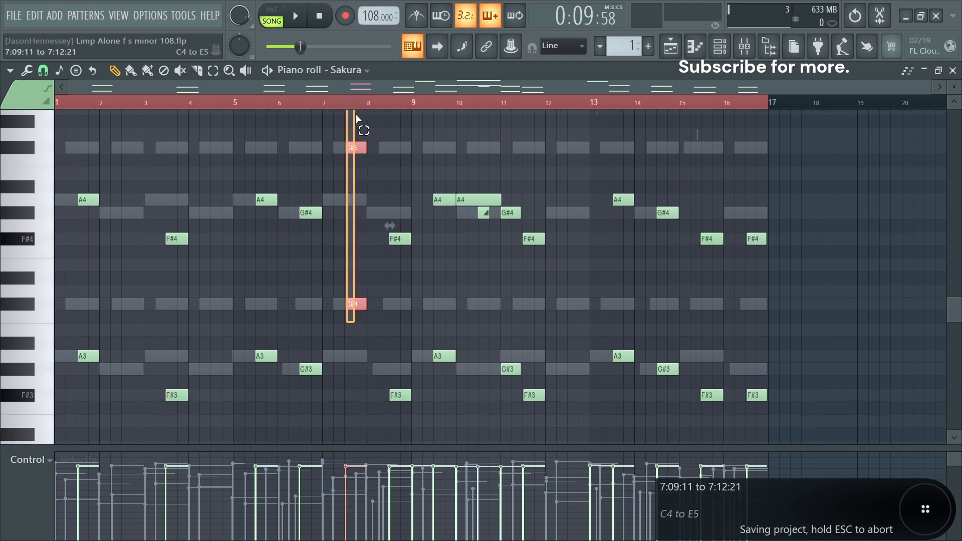
{"action": "scroll", "coordinate": [556, 260], "scroll_direction": "down", "scroll_amount": 3}
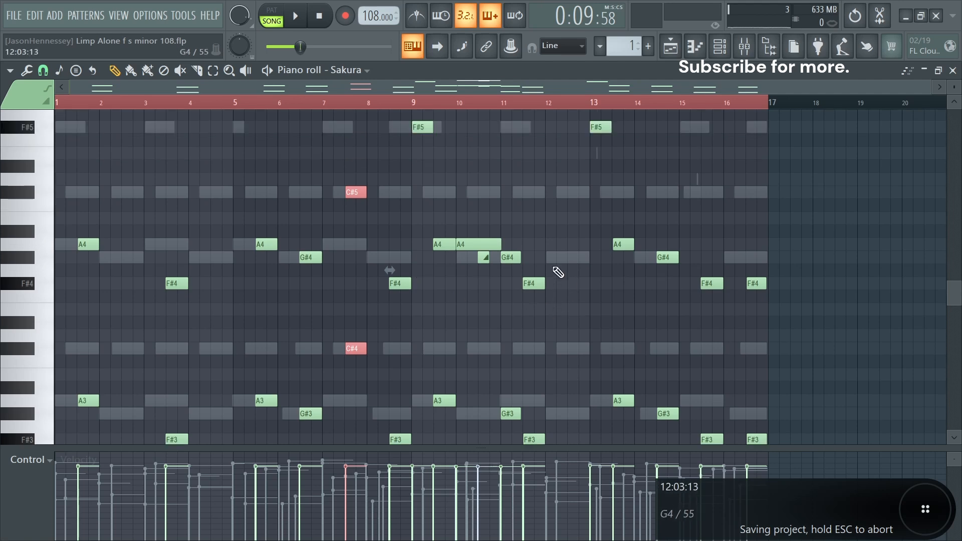
{"action": "scroll", "coordinate": [501, 175], "scroll_direction": "up", "scroll_amount": 1}
{"action": "left_click_drag", "start_coordinate": [431, 118], "coordinate": [770, 462]}
{"action": "scroll", "coordinate": [351, 391], "scroll_direction": "up", "scroll_amount": 3}
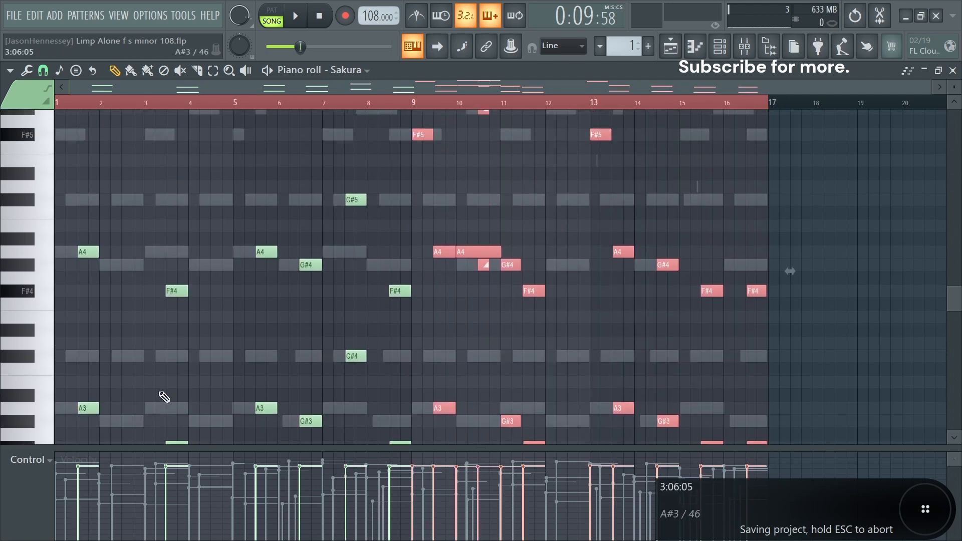
{"action": "scroll", "coordinate": [391, 320], "scroll_direction": "up", "scroll_amount": 3}
{"action": "left_click_drag", "start_coordinate": [486, 193], "coordinate": [454, 457]}
{"action": "left_click_drag", "start_coordinate": [357, 171], "coordinate": [696, 197]}
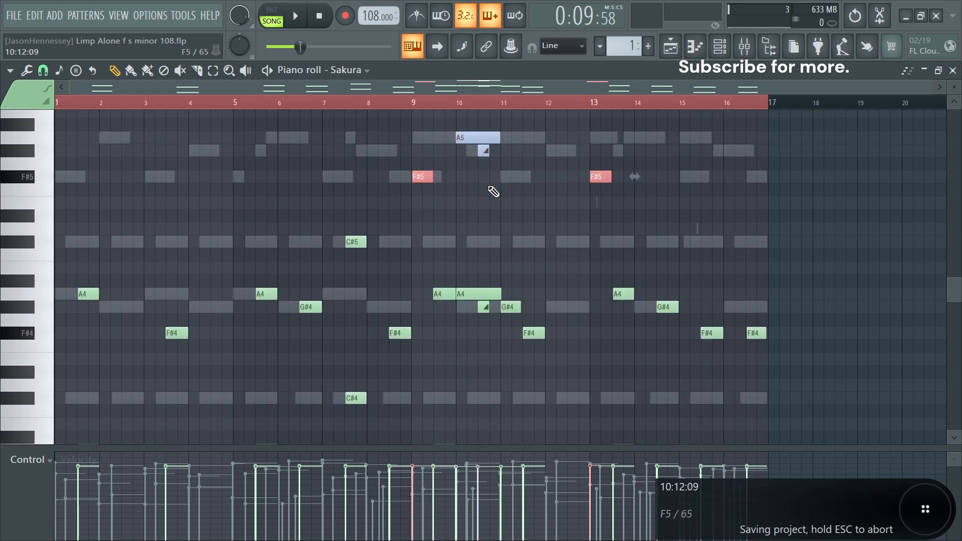
{"action": "scroll", "coordinate": [850, 244], "scroll_direction": "down", "scroll_amount": 2}
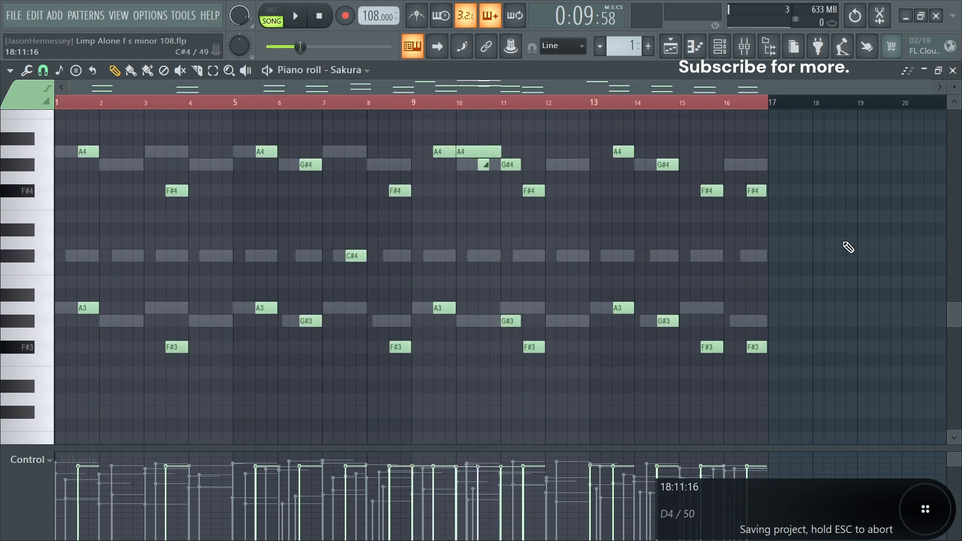
- Randomize the velocities of all Sakura notes in bipolar mode and open the strum tool
{"action": "key", "text": "ctrl+a"}
{"action": "key", "text": "alt+r"}
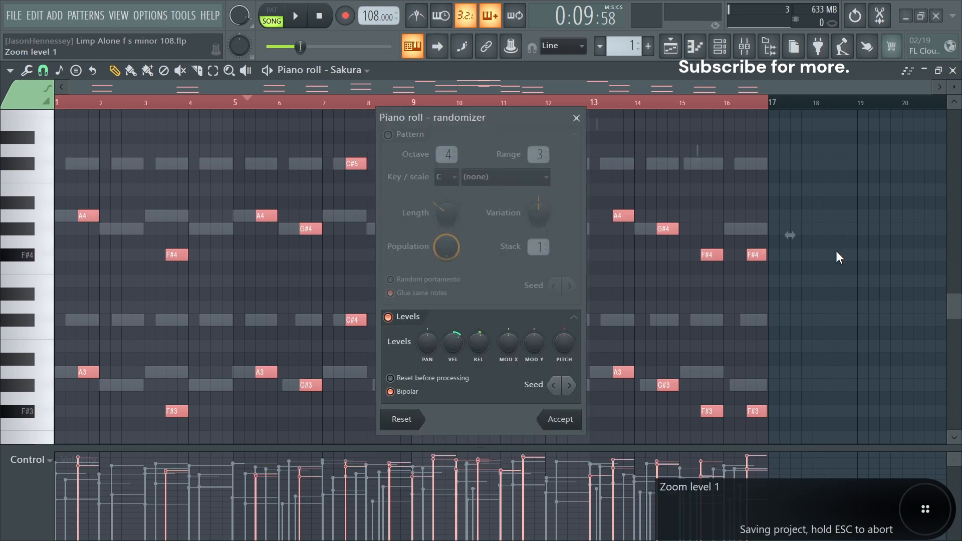
{"action": "left_click", "coordinate": [554, 421]}
{"action": "key", "text": "alt+s"}
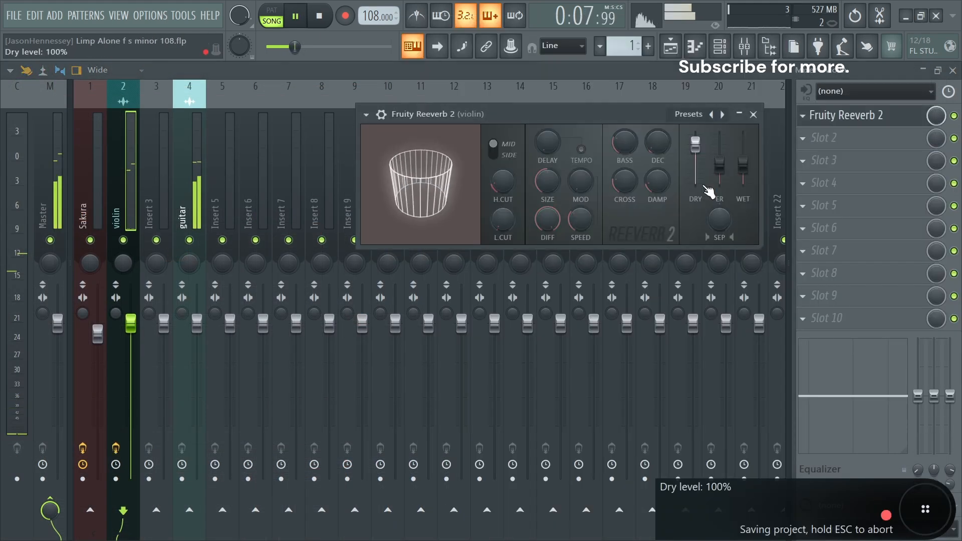
- Raise the early reflections of the violin's Fruity Reeverb 2, with mod speed at 24% and low cut around 472 Hz
{"action": "left_click_drag", "start_coordinate": [720, 161], "coordinate": [720, 155]}
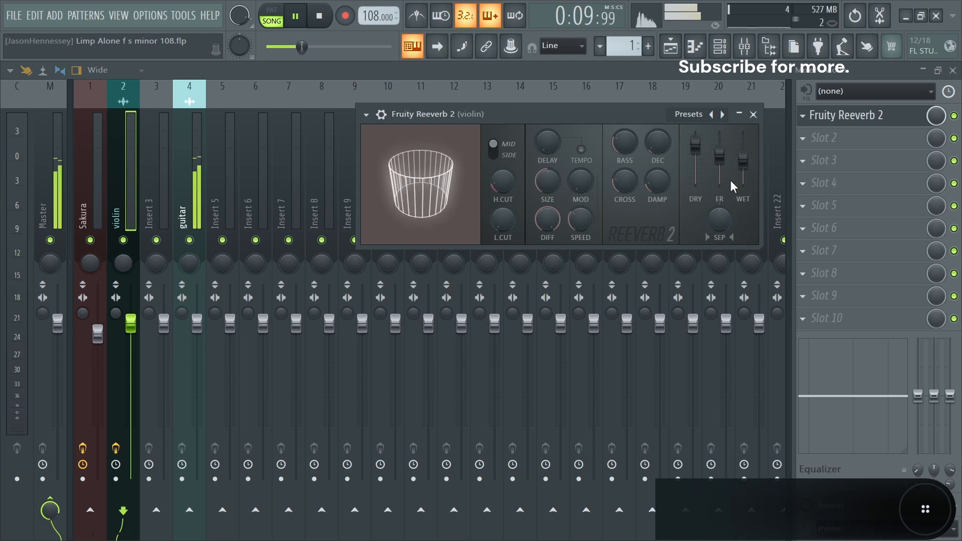
{"action": "left_click_drag", "start_coordinate": [578, 213], "coordinate": [577, 218]}
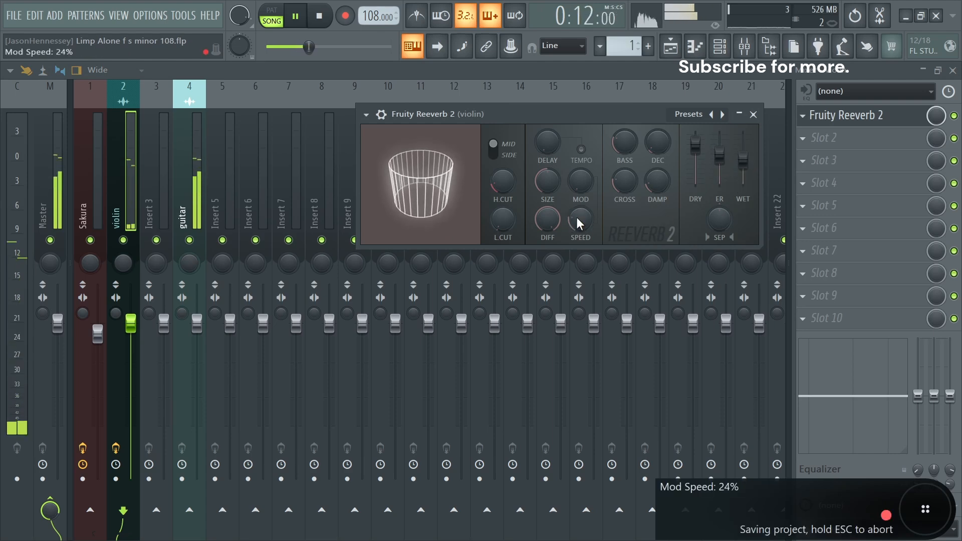
{"action": "left_click_drag", "start_coordinate": [503, 220], "coordinate": [502, 211]}
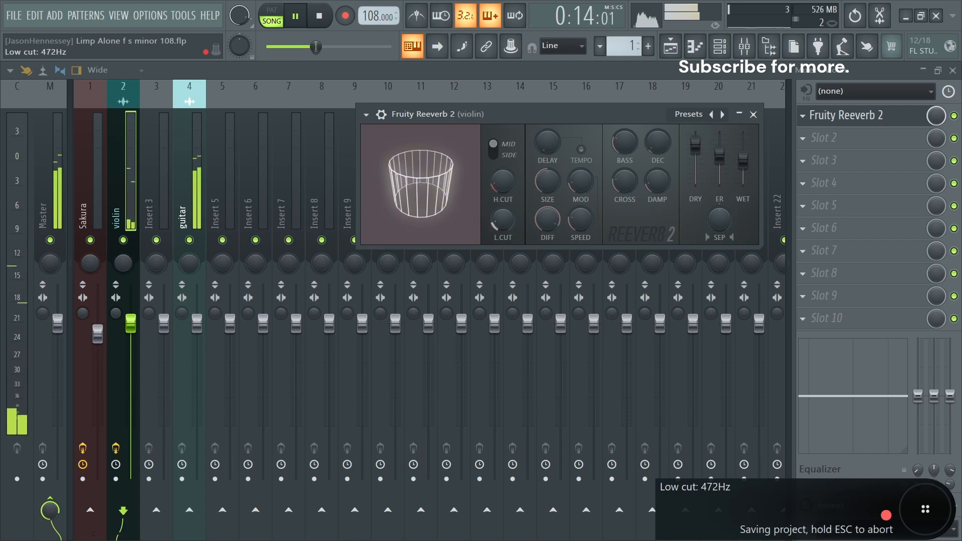
{"action": "scroll", "coordinate": [551, 180], "scroll_direction": "up", "scroll_amount": 3}
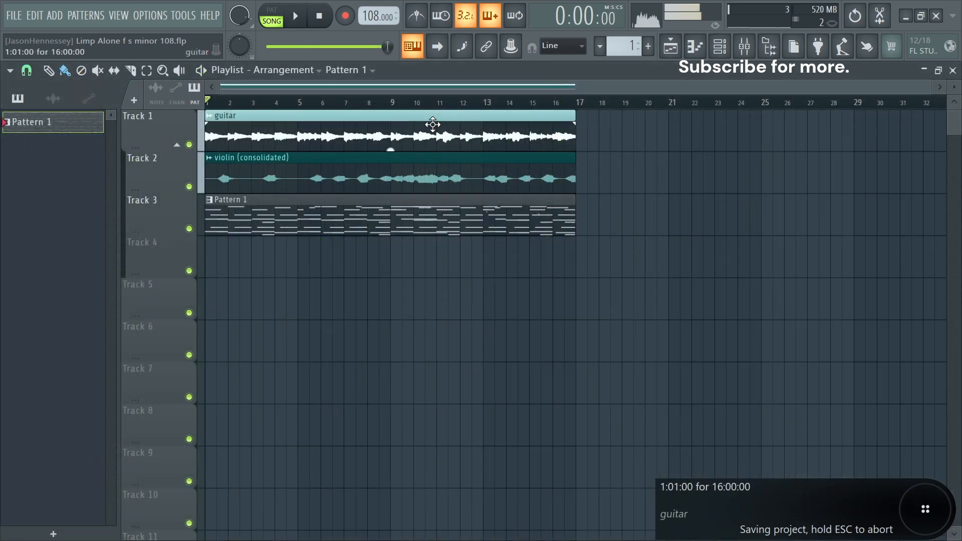
- Consolidate copies of the guitar and violin clips into one audio clip on track 5 and delete the muted leftover copies
{"action": "mouse_move", "coordinate": [433, 125]}
{"action": "left_mouse_down"}
{"action": "mouse_move", "coordinate": [413, 158]}
{"action": "mouse_move", "coordinate": [245, 308]}
{"action": "left_mouse_up"}
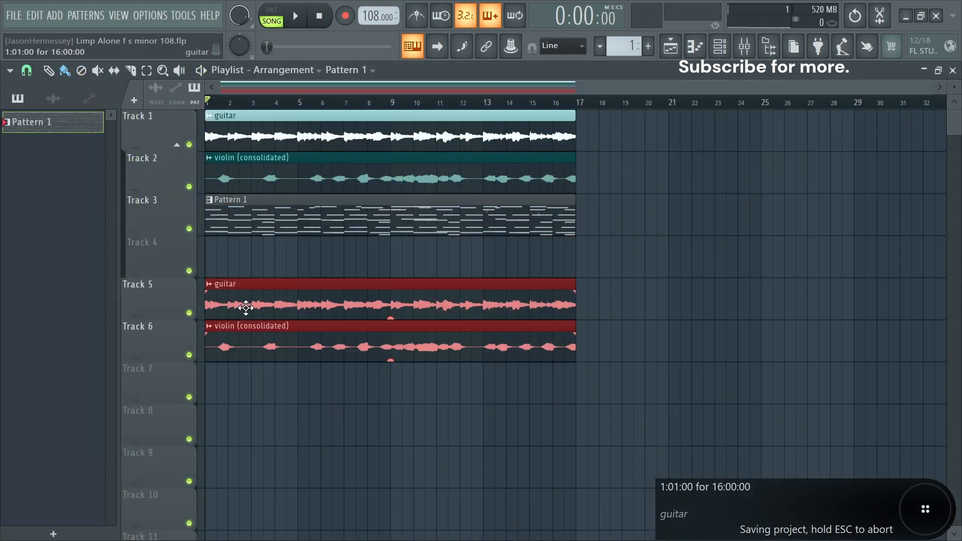
{"action": "key", "text": "ctrl+alt+c"}
{"action": "left_click", "coordinate": [633, 485]}
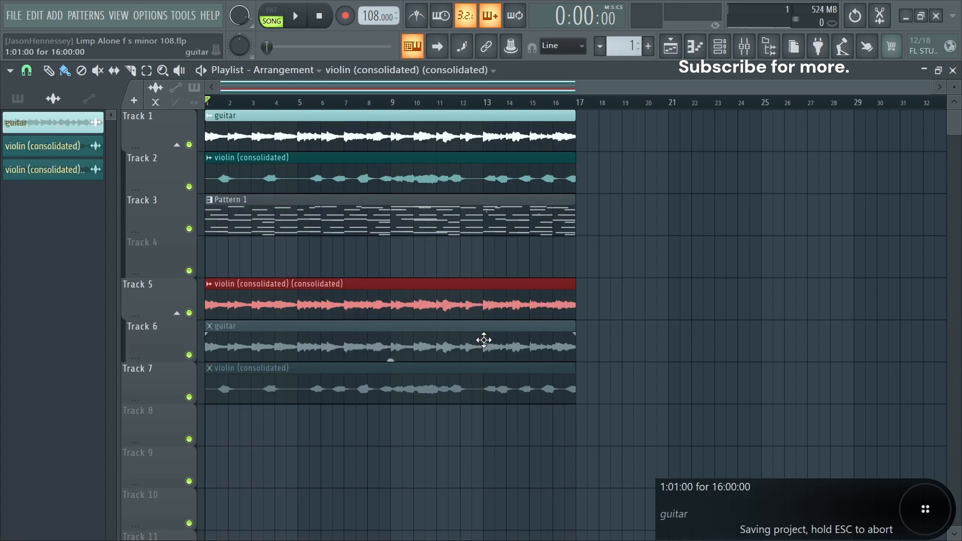
{"action": "right_click", "coordinate": [483, 340]}
{"action": "right_click", "coordinate": [479, 383]}
- Reverse the consolidated clip on track 5, set its time-stretching mode to Stretch and its pitch range to 12
{"action": "double_click", "coordinate": [505, 314]}
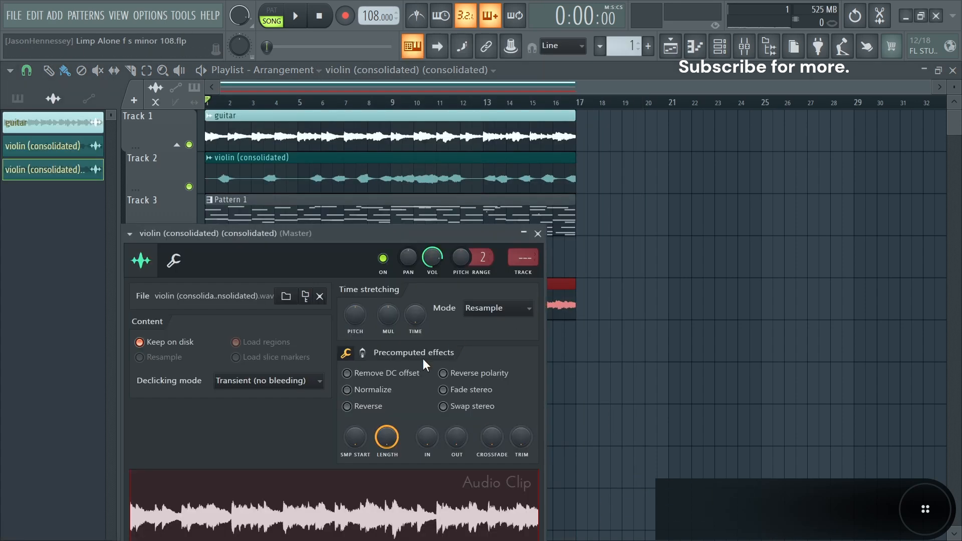
{"action": "left_click", "coordinate": [370, 409]}
{"action": "left_click", "coordinate": [491, 308]}
{"action": "left_click", "coordinate": [479, 346]}
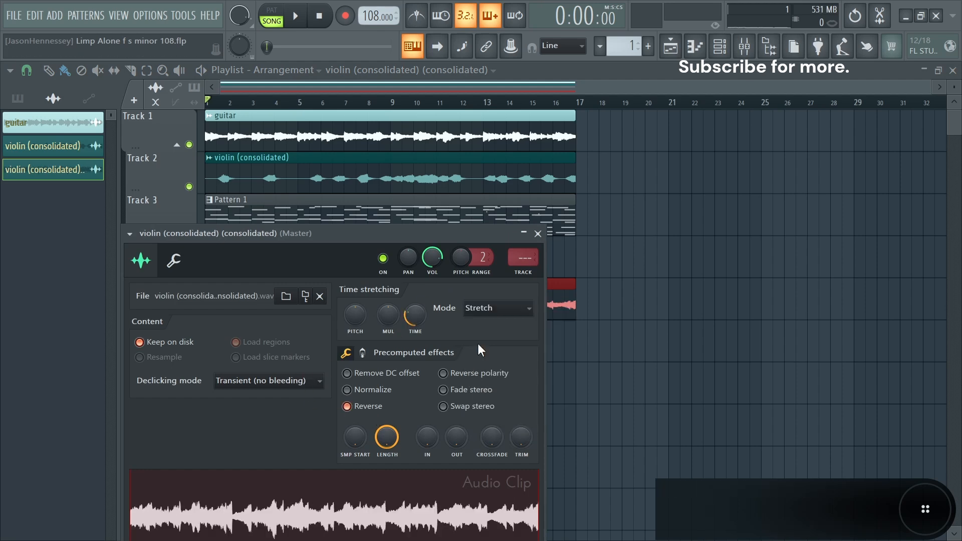
{"action": "left_click_drag", "start_coordinate": [481, 257], "coordinate": [481, 235]}
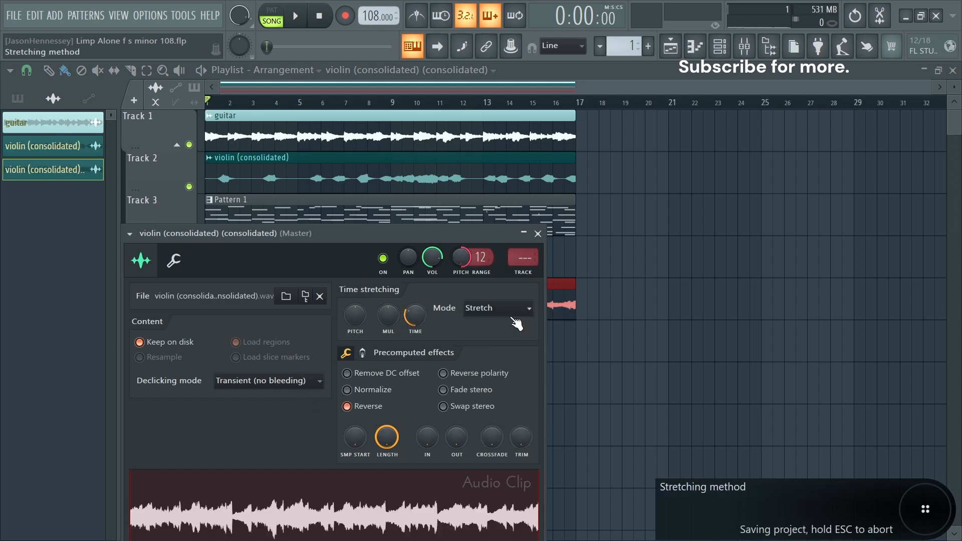
{"action": "left_click", "coordinate": [591, 402]}
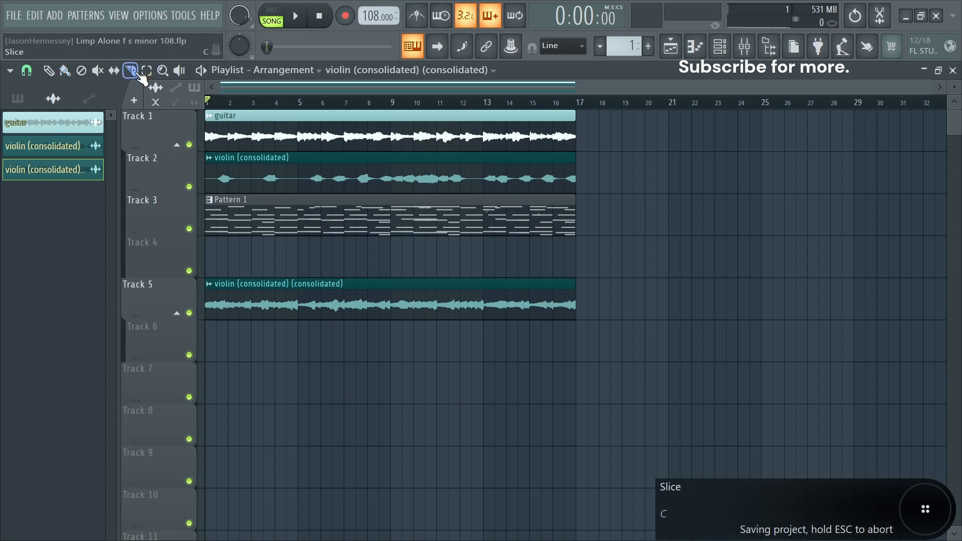
- Slice the reversed clip into one-bar pieces and move the bar 16 and 15 pieces to bars 1 and 2 of track 6
{"action": "scroll", "coordinate": [95, 297], "scroll_direction": "up", "scroll_amount": 4}
{"action": "key", "text": "space"}
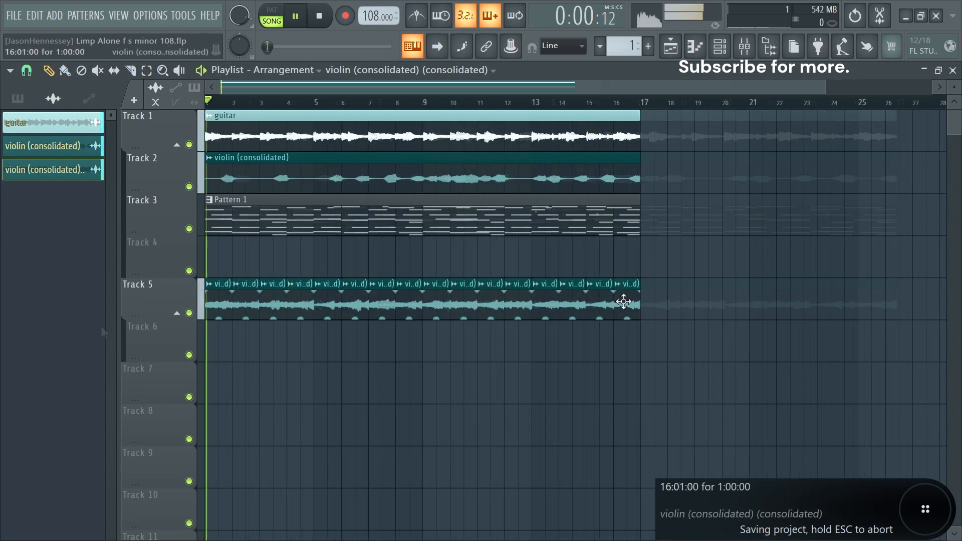
{"action": "left_click_drag", "start_coordinate": [623, 301], "coordinate": [216, 346]}
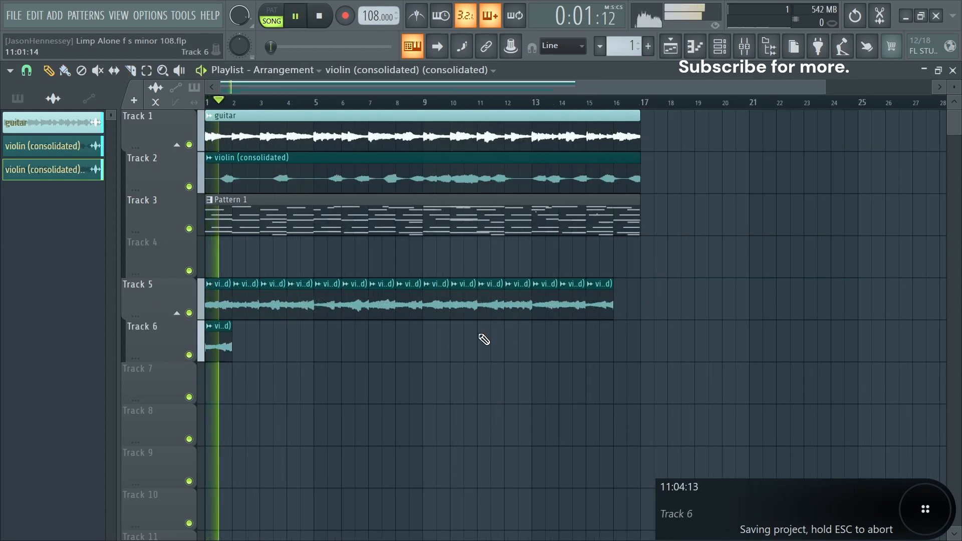
{"action": "left_click_drag", "start_coordinate": [599, 301], "coordinate": [244, 355]}
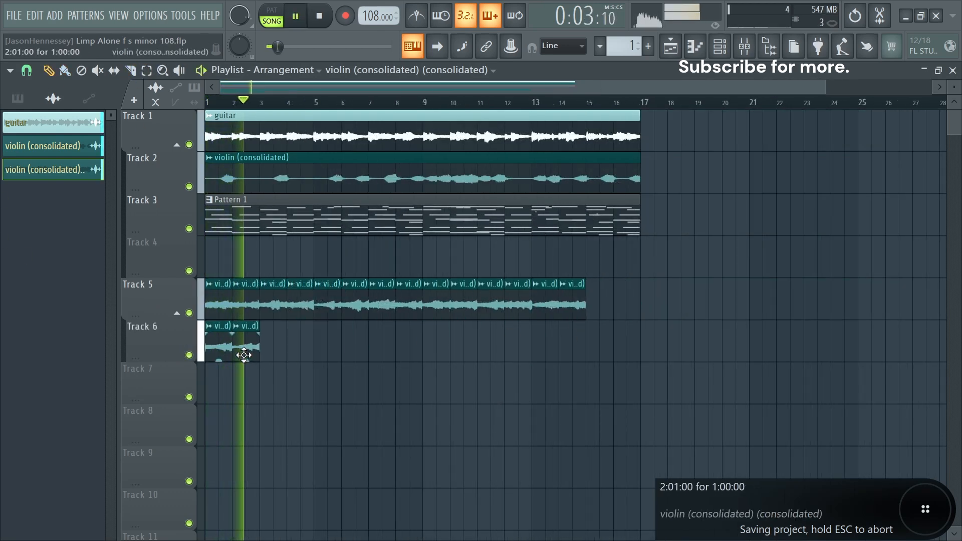
{"action": "key", "text": "space"}
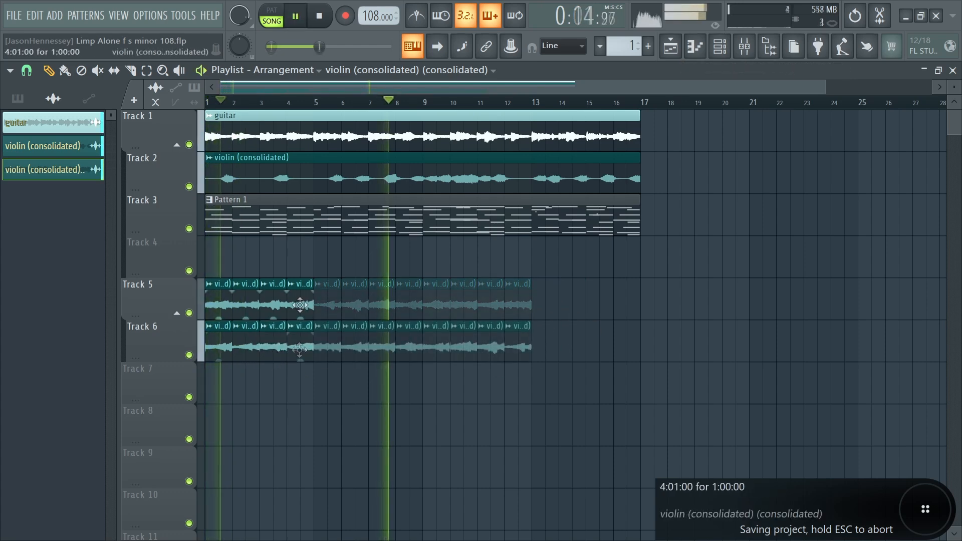
- Move the remaining one-bar pieces from track 5 to track 6 in reverse bar order, filling it through bar 16
{"action": "left_click_drag", "start_coordinate": [554, 354], "coordinate": [543, 361]}
{"action": "left_click_drag", "start_coordinate": [271, 301], "coordinate": [570, 358]}
{"action": "left_click_drag", "start_coordinate": [244, 288], "coordinate": [596, 356]}
{"action": "left_click_drag", "start_coordinate": [215, 307], "coordinate": [626, 361]}
{"action": "key", "text": "space"}
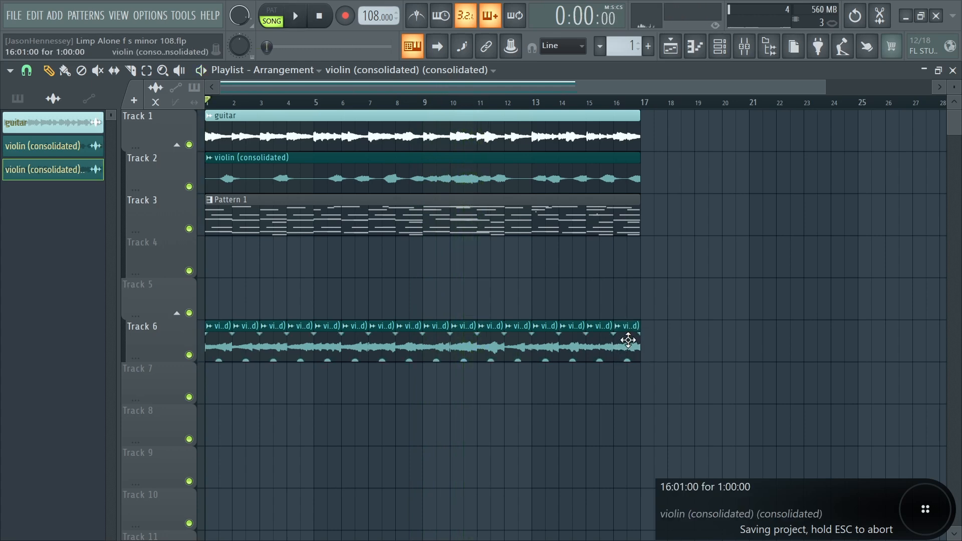
- Set the sliced clip's declicking mode to Smooth (bleeding) and rename the clip as Strech and reverse fx
{"action": "double_click", "coordinate": [626, 341]}
{"action": "left_click", "coordinate": [303, 382]}
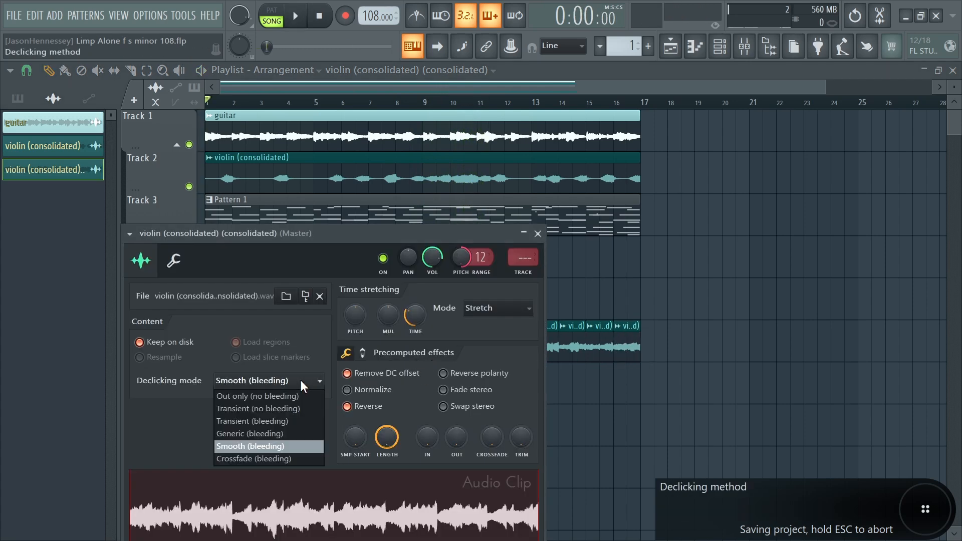
{"action": "left_click", "coordinate": [289, 446]}
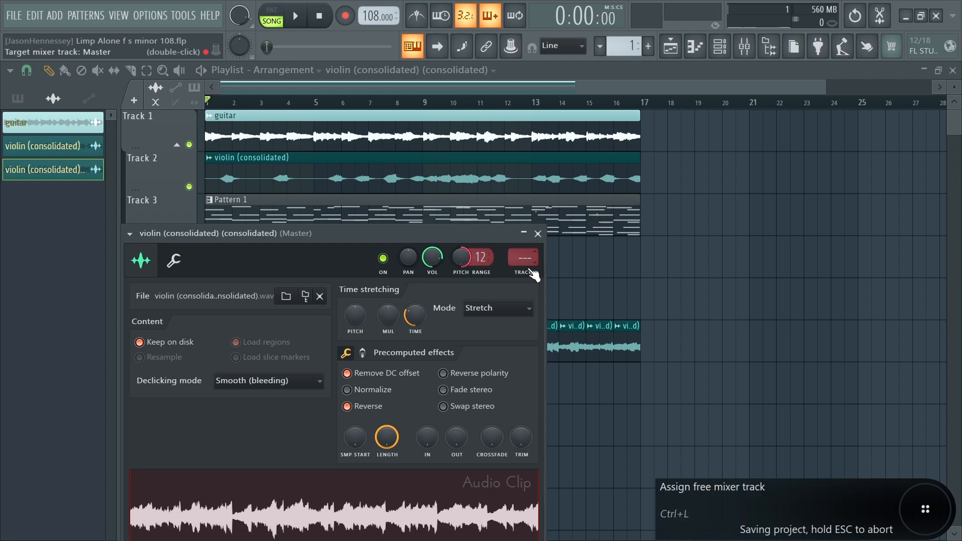
{"action": "left_click", "coordinate": [538, 234]}
{"action": "right_click", "coordinate": [210, 329]}
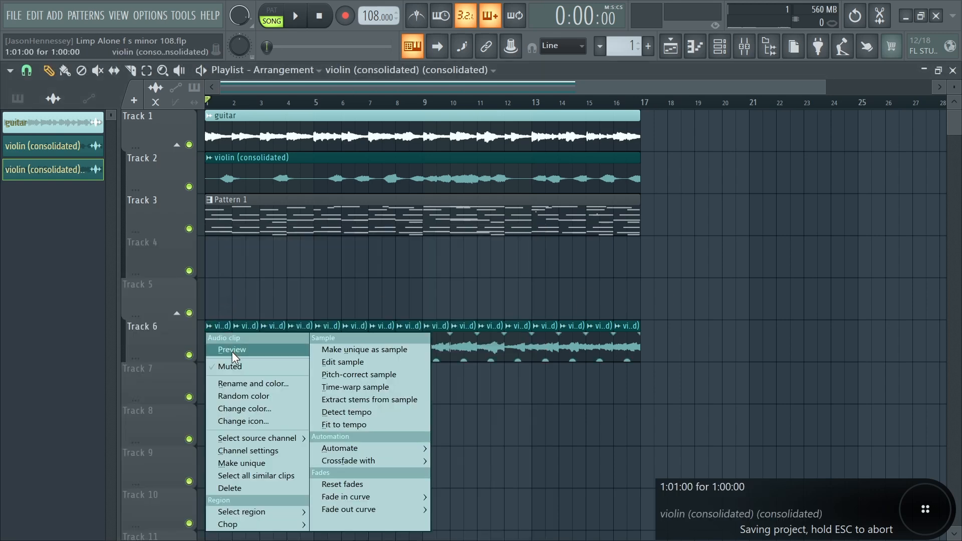
{"action": "left_click", "coordinate": [232, 383]}
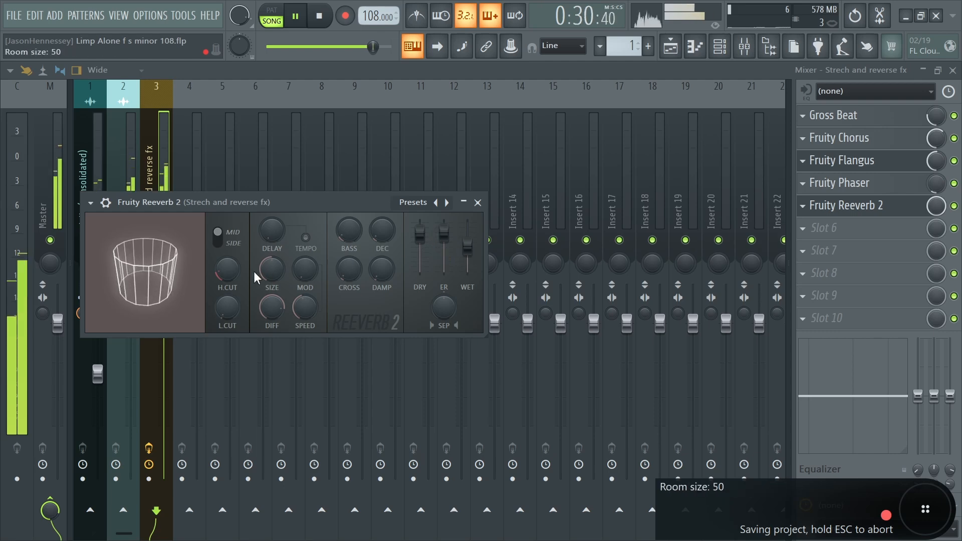
- Adjust the low cut of Fruity Reeverb 2 on the Strech and reverse fx mixer track and close the plugin
{"action": "left_click_drag", "start_coordinate": [227, 308], "coordinate": [227, 315]}
{"action": "left_click", "coordinate": [478, 202]}
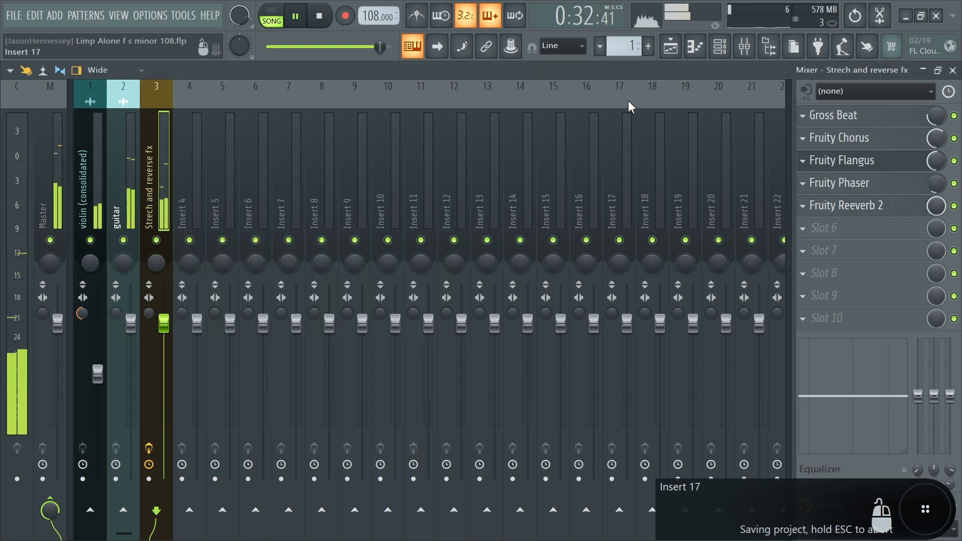
- Consolidate the sliced m1 pieces into one clip and repeat a two-bar volume multiplier automation clip with a mid-clip dip across the sixteen bars
{"action": "left_click", "coordinate": [678, 56]}
{"action": "key", "text": "space"}
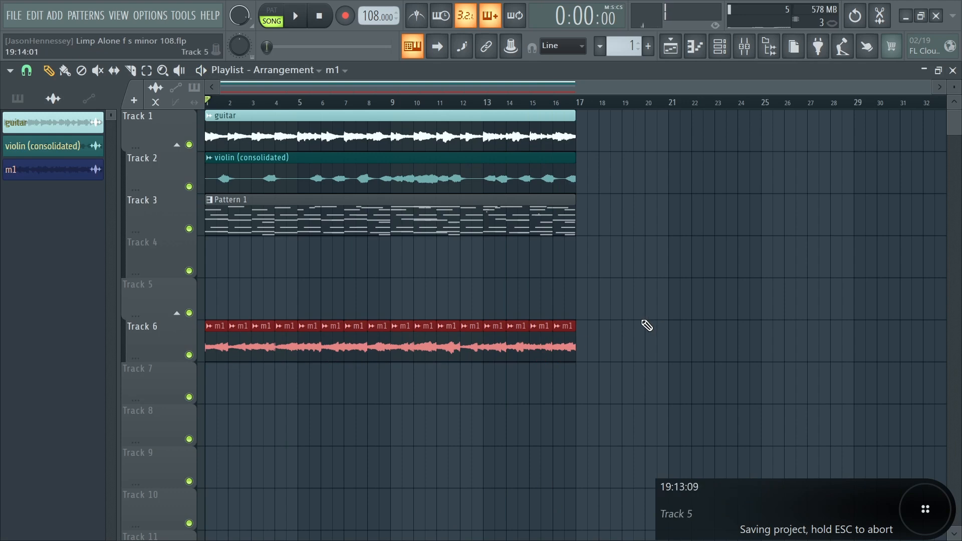
{"action": "left_click_drag", "start_coordinate": [619, 346], "coordinate": [8, 401]}
{"action": "scroll", "coordinate": [13, 377], "scroll_direction": "up", "scroll_amount": 5}
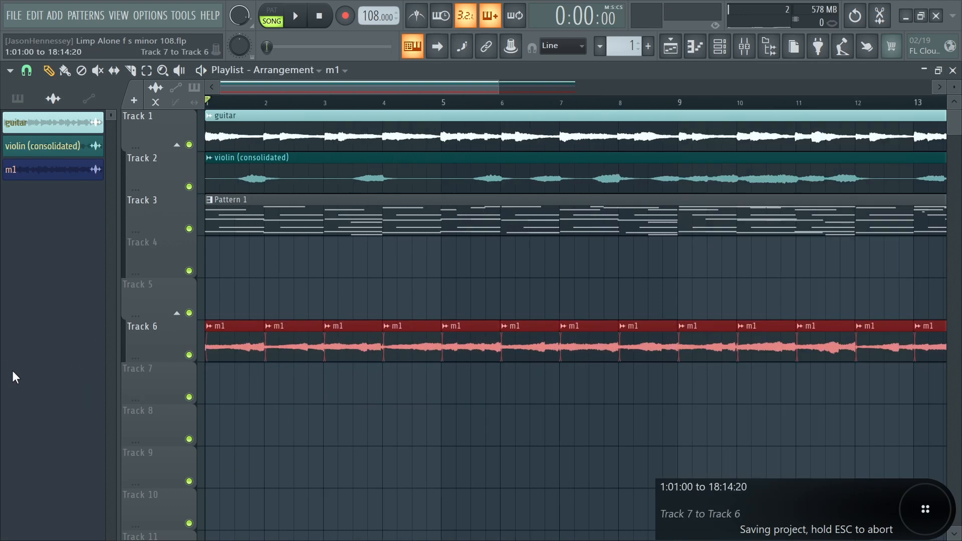
{"action": "right_click", "coordinate": [447, 446]}
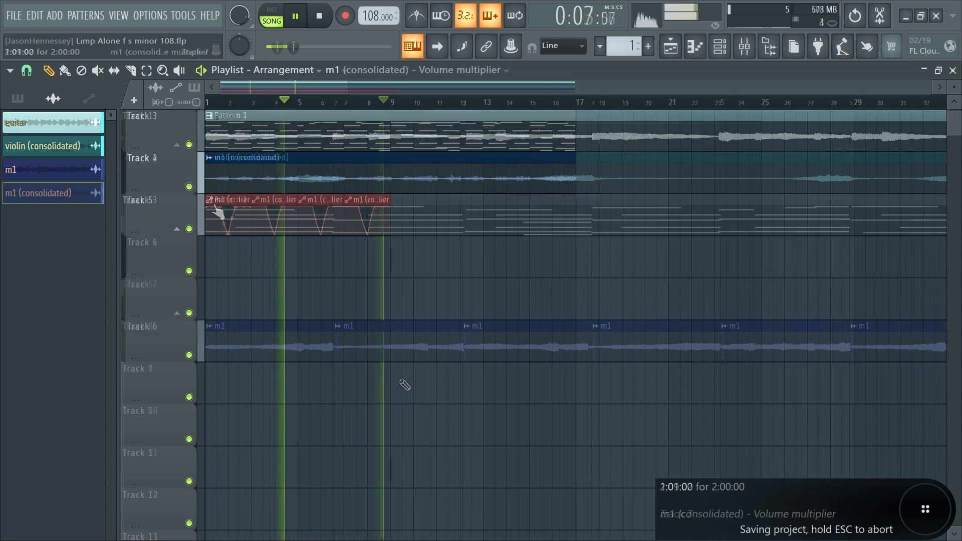
{"action": "left_click_drag", "start_coordinate": [376, 214], "coordinate": [413, 221]}
- Route the consolidated m1 clip to mixer track 4 and add Fruity Delay 2 as its first effect
{"action": "double_click", "coordinate": [408, 178]}
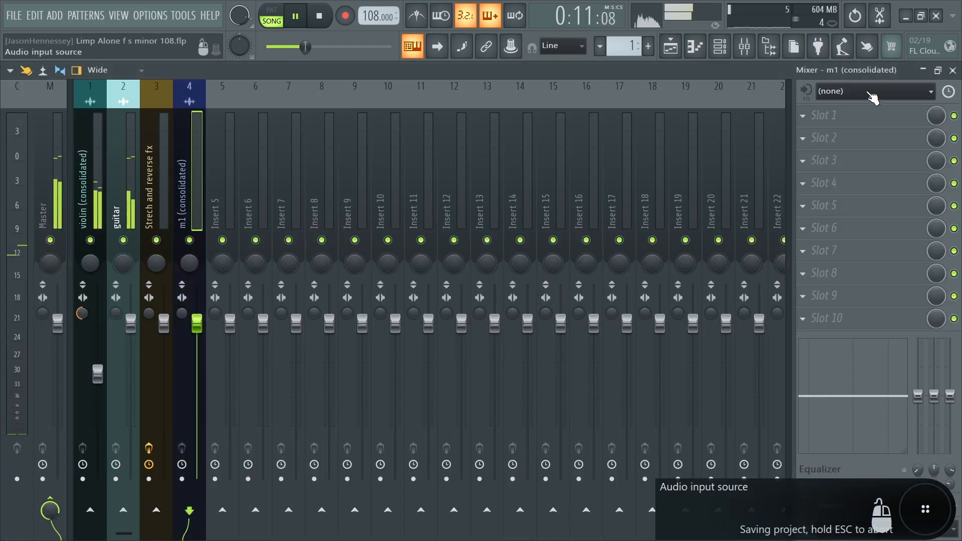
{"action": "left_click", "coordinate": [852, 115]}
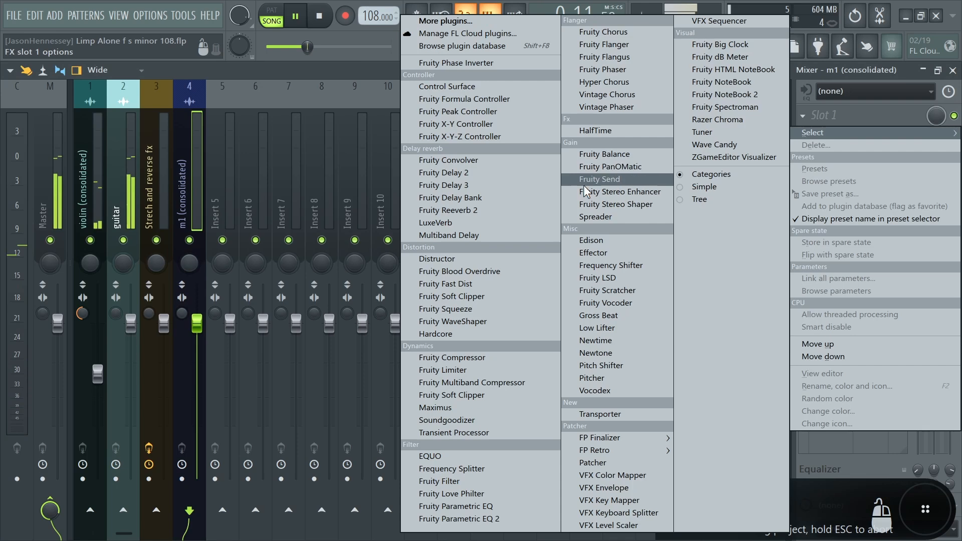
{"action": "left_click", "coordinate": [458, 185]}
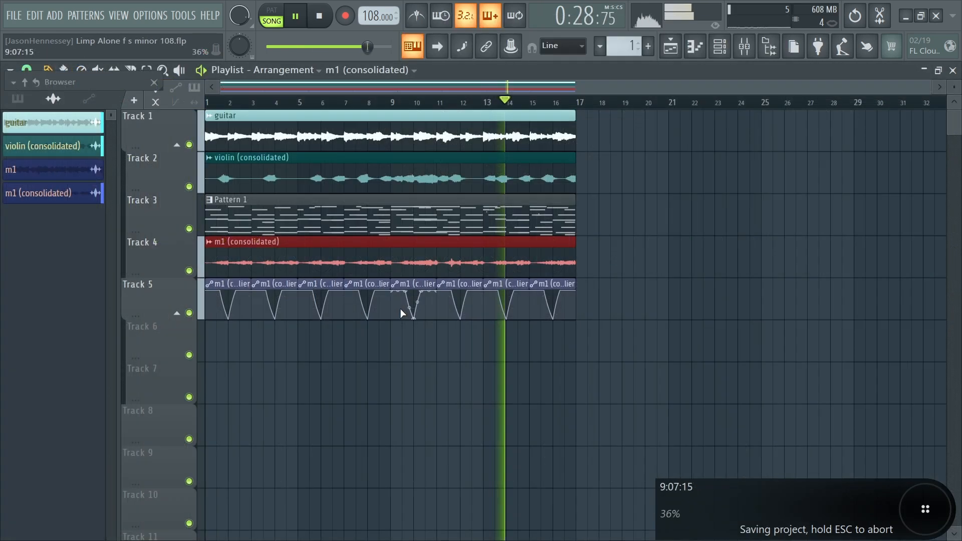
- Make the volume automation clip at bar 7 unique with a shallower dip, and reuse it at bar 15
{"action": "left_click", "coordinate": [505, 360], "text": "ctrl"}
{"action": "scroll", "coordinate": [296, 346], "scroll_direction": "up", "scroll_amount": 4}
{"action": "scroll", "coordinate": [298, 346], "scroll_direction": "down", "scroll_amount": 4}
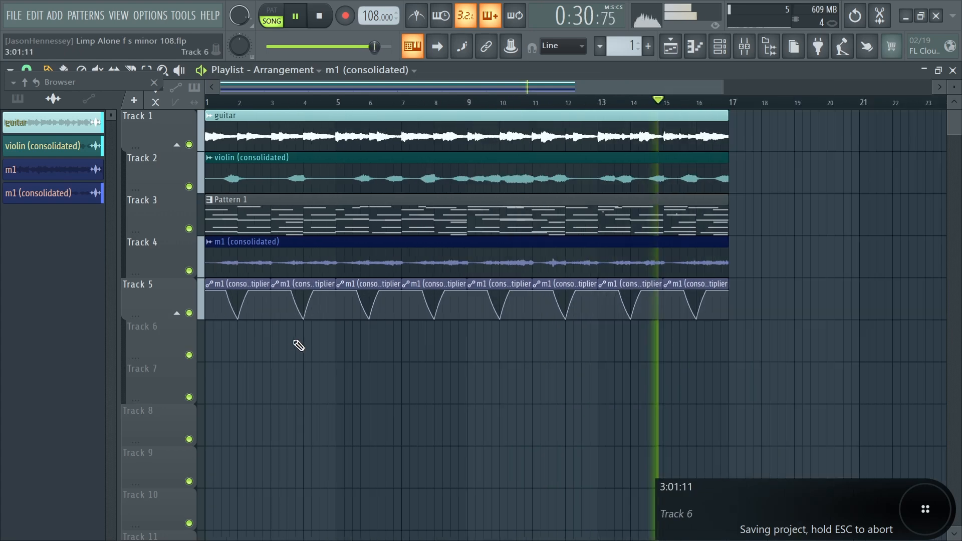
{"action": "key", "text": "space"}
{"action": "scroll", "coordinate": [284, 333], "scroll_direction": "up", "scroll_amount": 3}
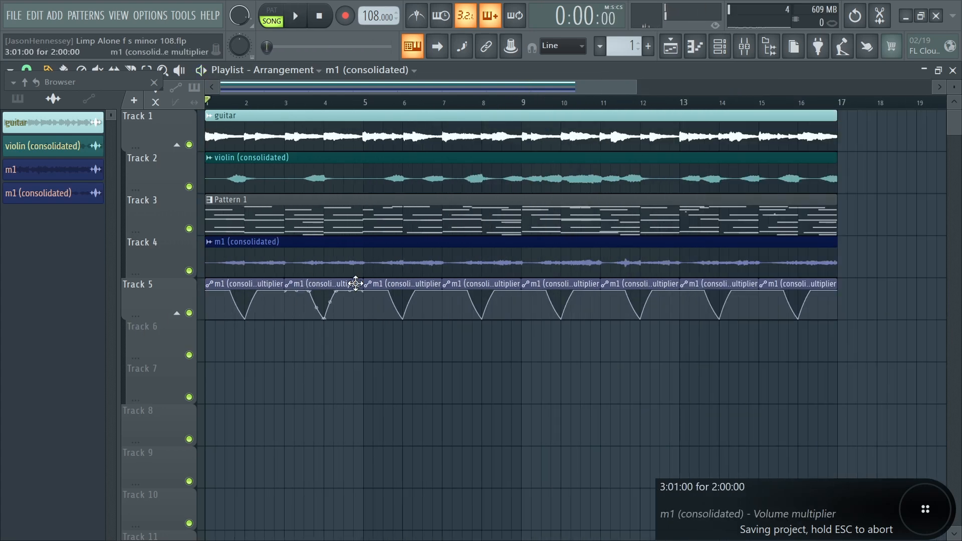
{"action": "right_click", "coordinate": [373, 291]}
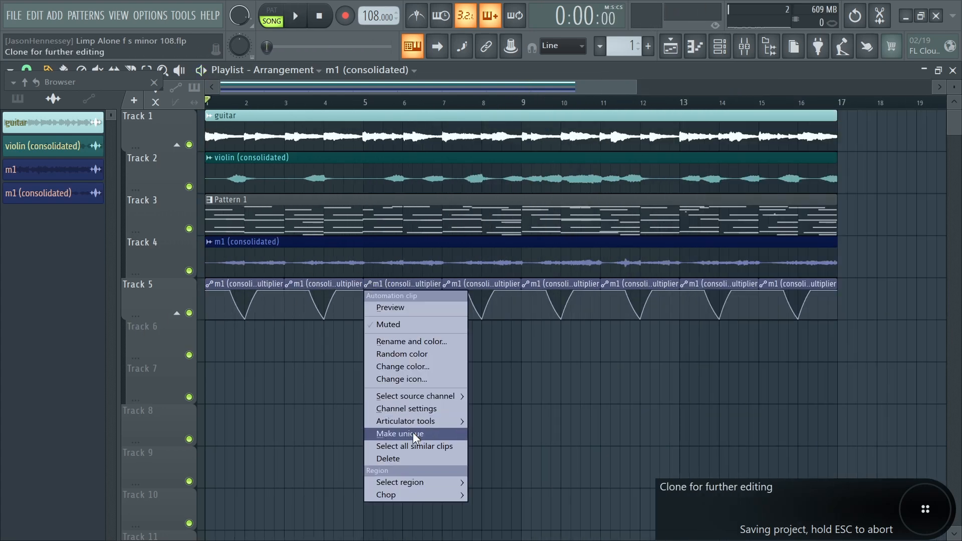
{"action": "left_click", "coordinate": [396, 435]}
{"action": "scroll", "coordinate": [556, 283], "scroll_direction": "down", "scroll_amount": 3}
{"action": "right_click", "coordinate": [556, 284]}
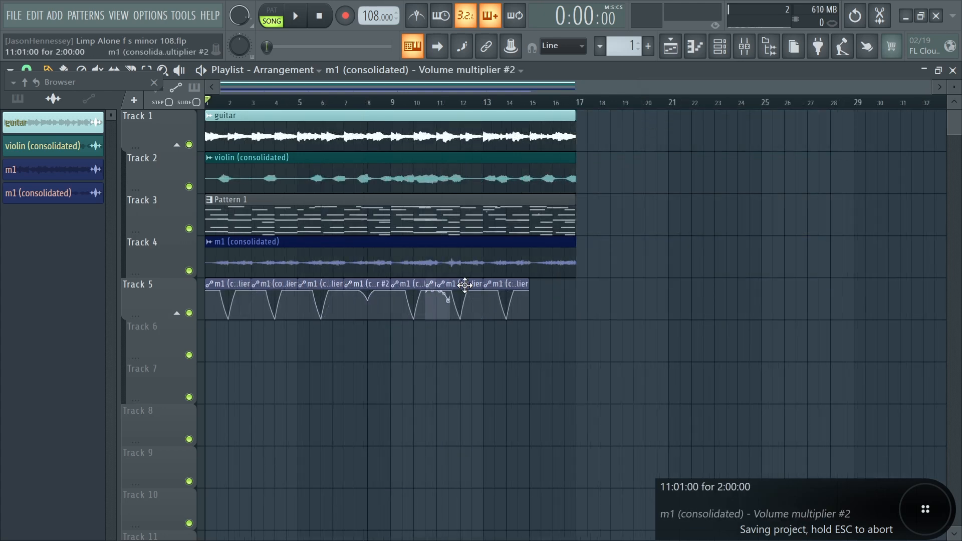
- Play the arrangement from bar 6 to check how the m1 volume dips sound against the guitar and violin
{"action": "key", "text": "space"}
{"action": "left_click", "coordinate": [333, 102]}
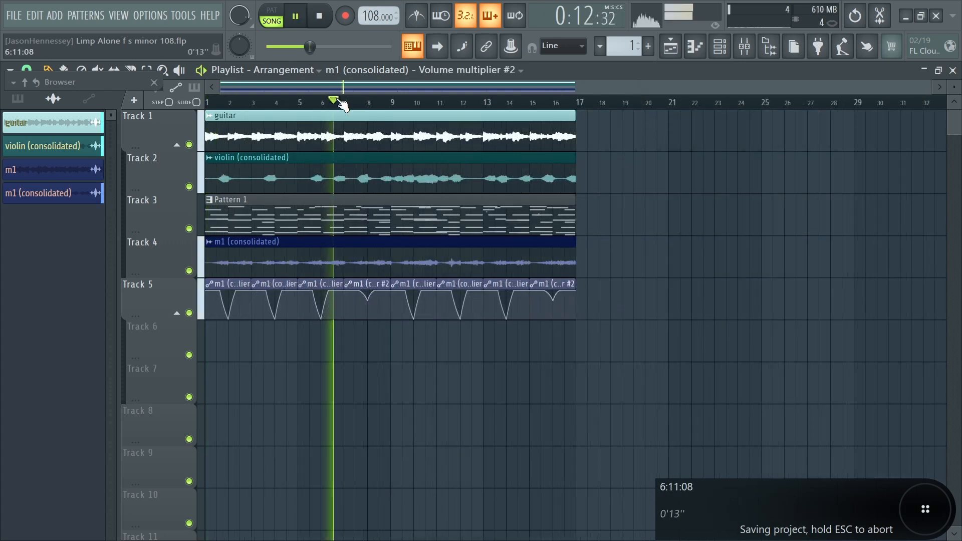
{"action": "scroll", "coordinate": [360, 329], "scroll_direction": "up", "scroll_amount": 6}
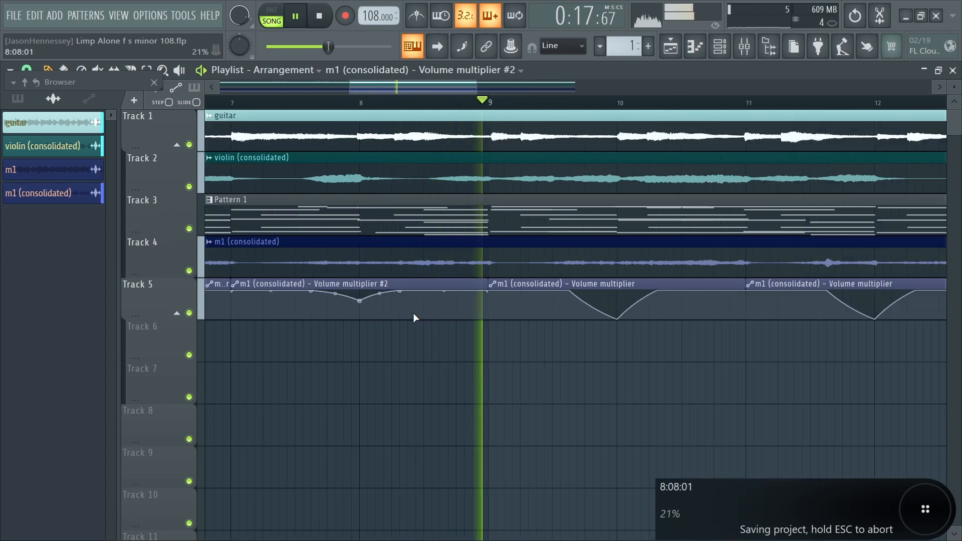
{"action": "scroll", "coordinate": [408, 327], "scroll_direction": "down", "scroll_amount": 5}
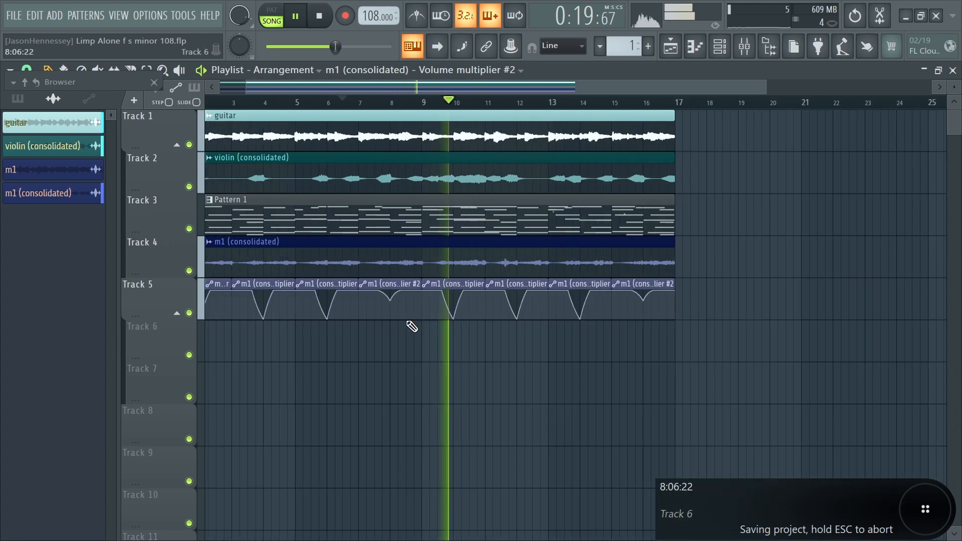
{"action": "scroll", "coordinate": [436, 327], "scroll_direction": "down", "scroll_amount": 2}
{"action": "scroll", "coordinate": [464, 336], "scroll_direction": "up", "scroll_amount": 3}
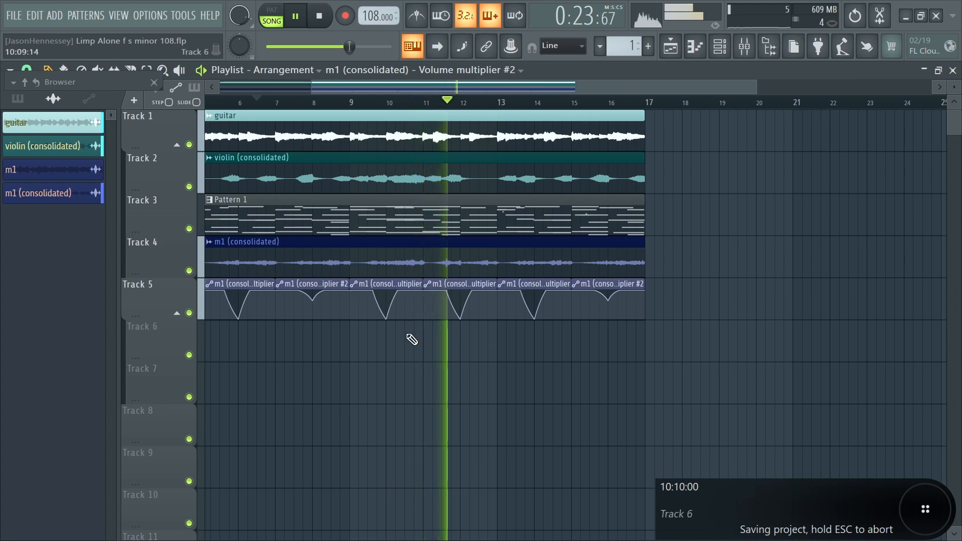
{"action": "scroll", "coordinate": [464, 306], "scroll_direction": "down", "scroll_amount": 2}
- Consolidate the m1 clip with its volume automation and effects into a new 16-bar WAV clip
{"action": "left_click_drag", "start_coordinate": [607, 260], "coordinate": [501, 260]}
{"action": "key", "text": "ctrl+alt+c"}
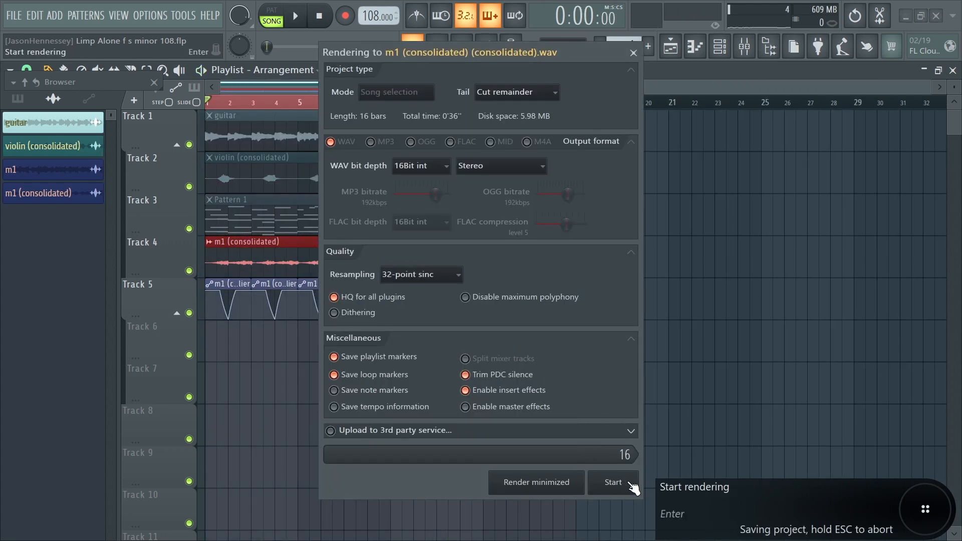
{"action": "left_click", "coordinate": [629, 483]}
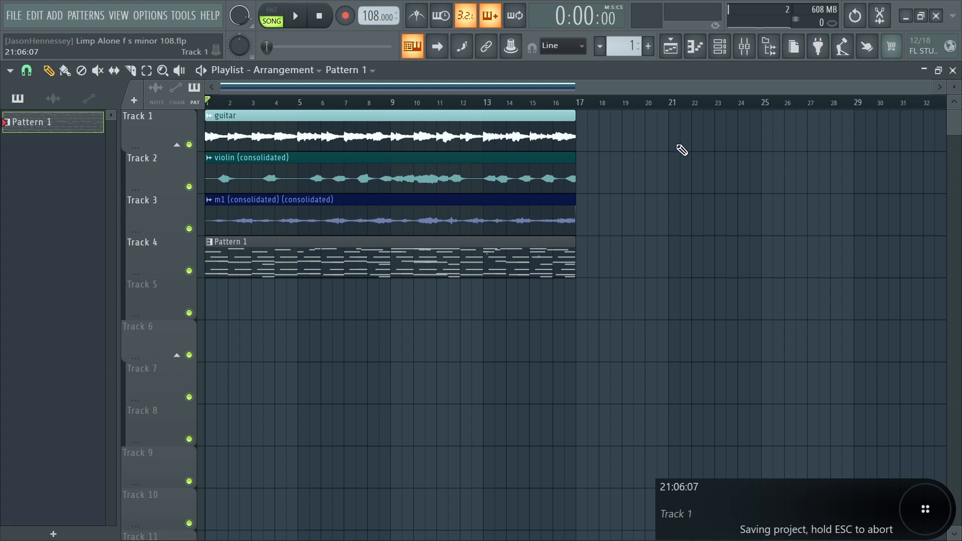
- Reset the Strech and reverse fx and m1 (consolidated) mixer tracks to default
{"action": "left_click", "coordinate": [753, 51]}
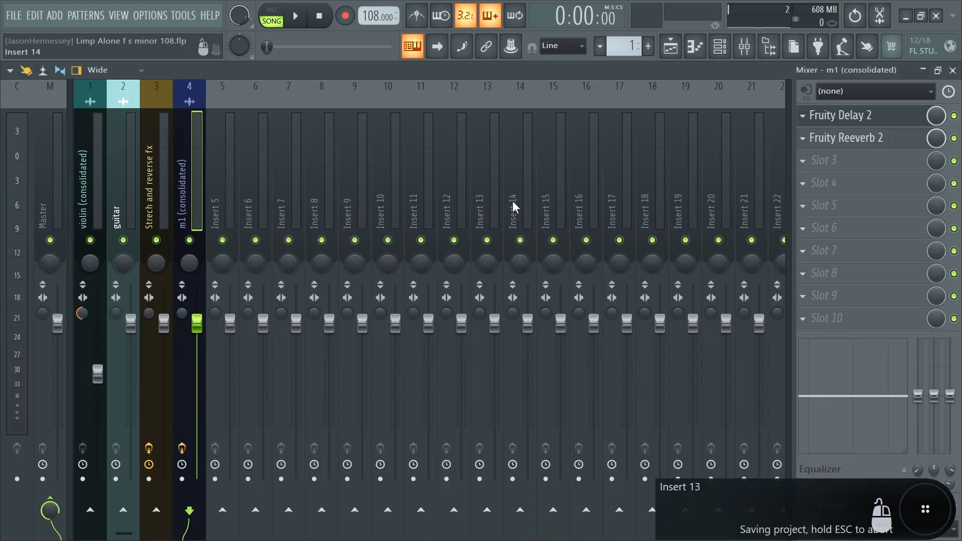
{"action": "left_click", "coordinate": [157, 213]}
{"action": "left_click", "coordinate": [178, 213], "text": "ctrl+shift"}
{"action": "right_click", "coordinate": [159, 217]}
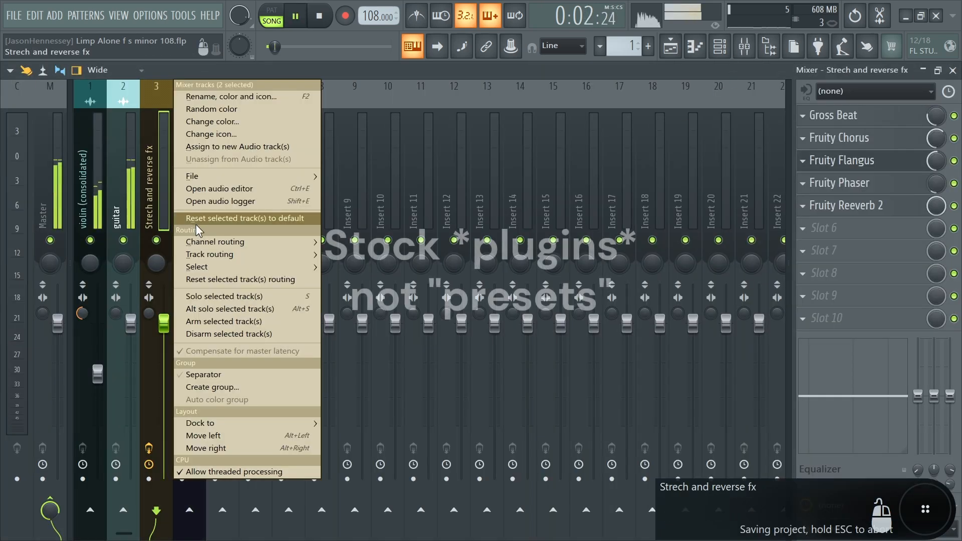
{"action": "left_click", "coordinate": [198, 220]}
{"action": "key", "text": "Return"}
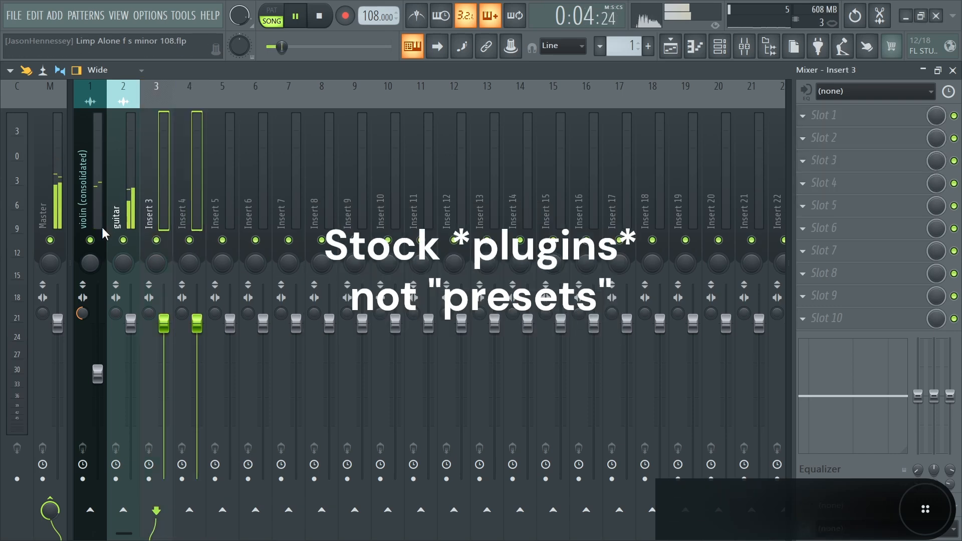
{"action": "left_click", "coordinate": [101, 223]}
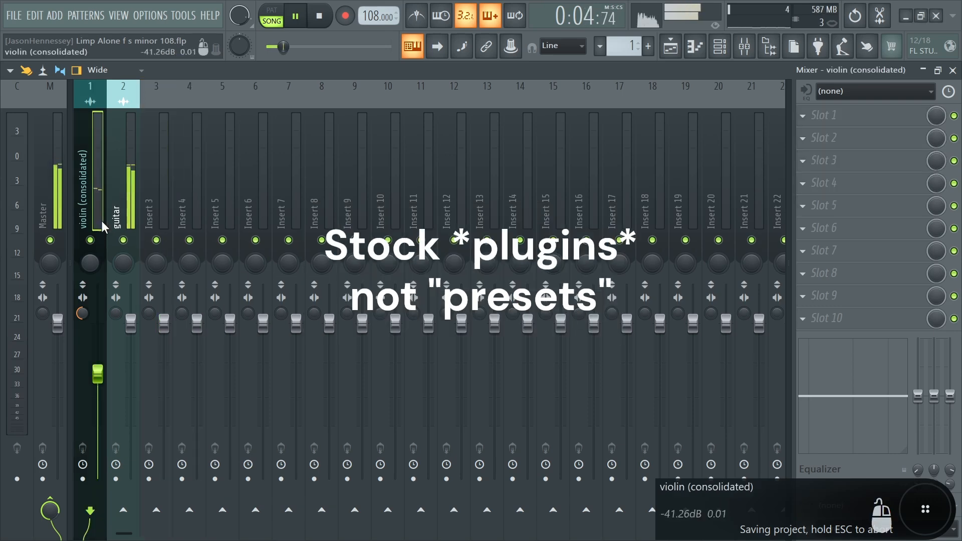
- In the newly consolidated m1 clip's settings, set the time stretching mode to Stretch and remove the DC offset
{"action": "left_click", "coordinate": [671, 48]}
{"action": "double_click", "coordinate": [383, 215]}
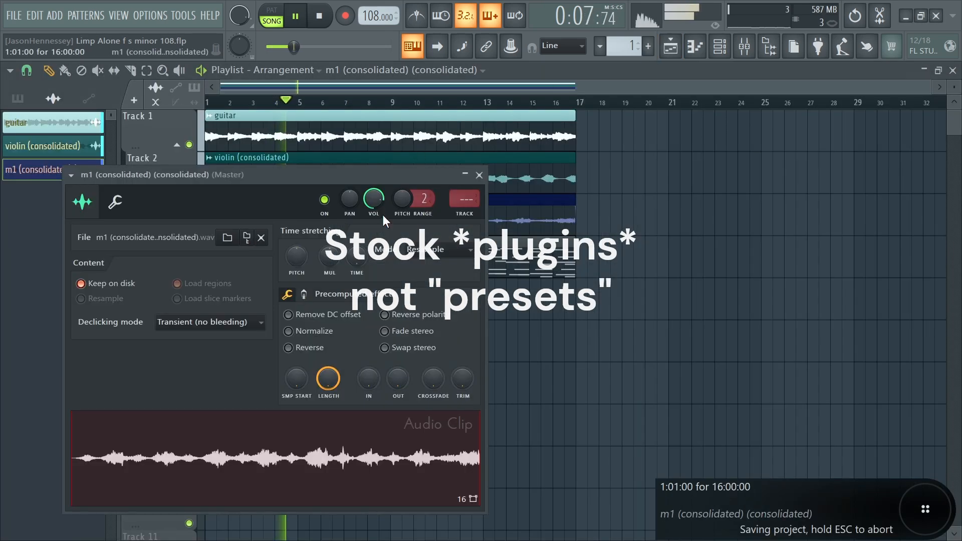
{"action": "left_click", "coordinate": [440, 250]}
{"action": "left_click", "coordinate": [438, 293]}
{"action": "left_click", "coordinate": [289, 315]}
- Set the m1 clip's declicking mode to Smooth (bleeding) and route the clip to mixer track 3
{"action": "left_click", "coordinate": [257, 322]}
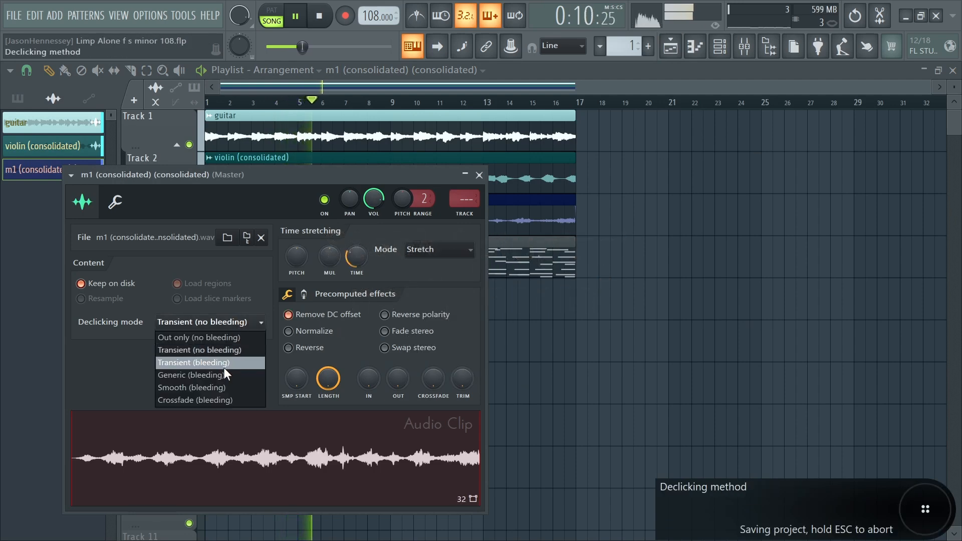
{"action": "left_click", "coordinate": [214, 388]}
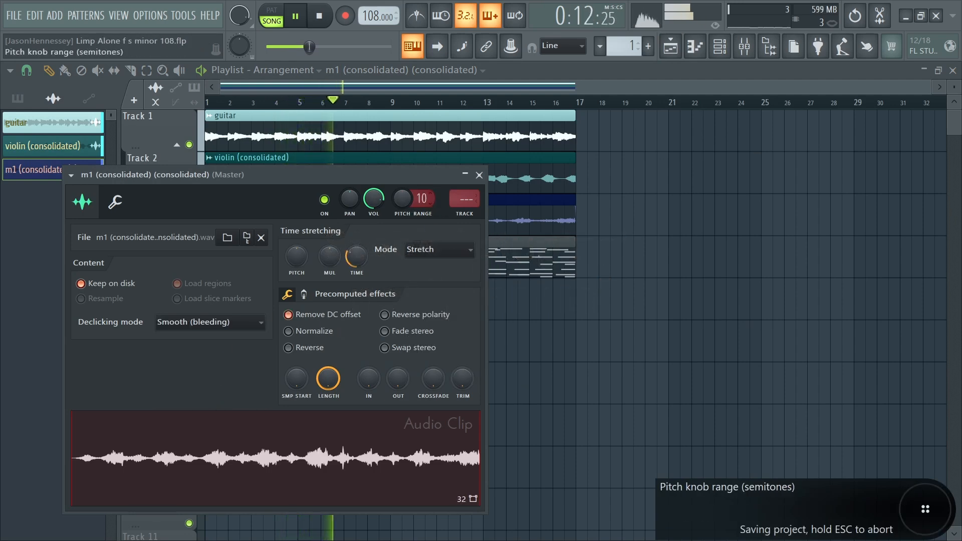
{"action": "left_click", "coordinate": [464, 215]}
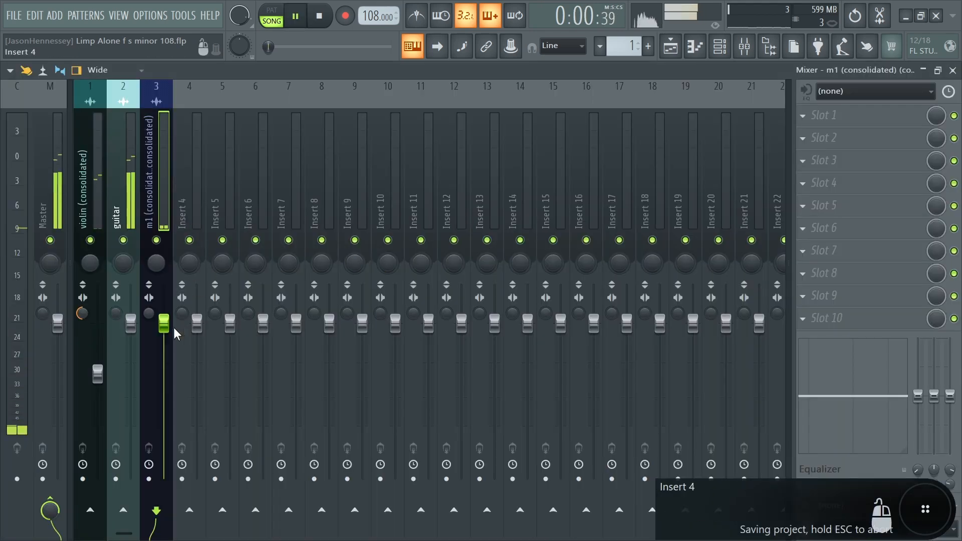
- Route the violin, guitar and m1 mixer tracks only to mixer track 4 and load the All Mels mixer state on it
{"action": "key", "text": "space"}
{"action": "left_click", "coordinate": [670, 47]}
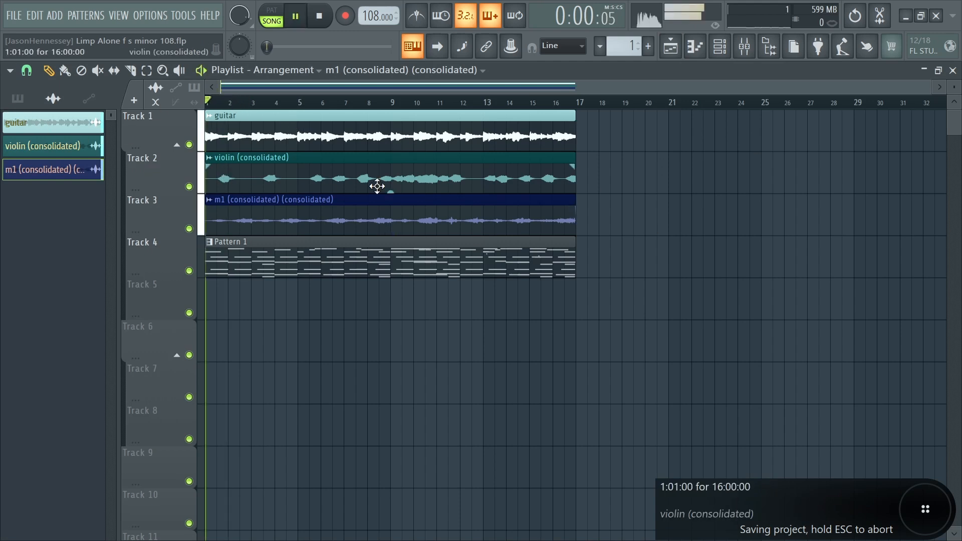
{"action": "left_click", "coordinate": [744, 47]}
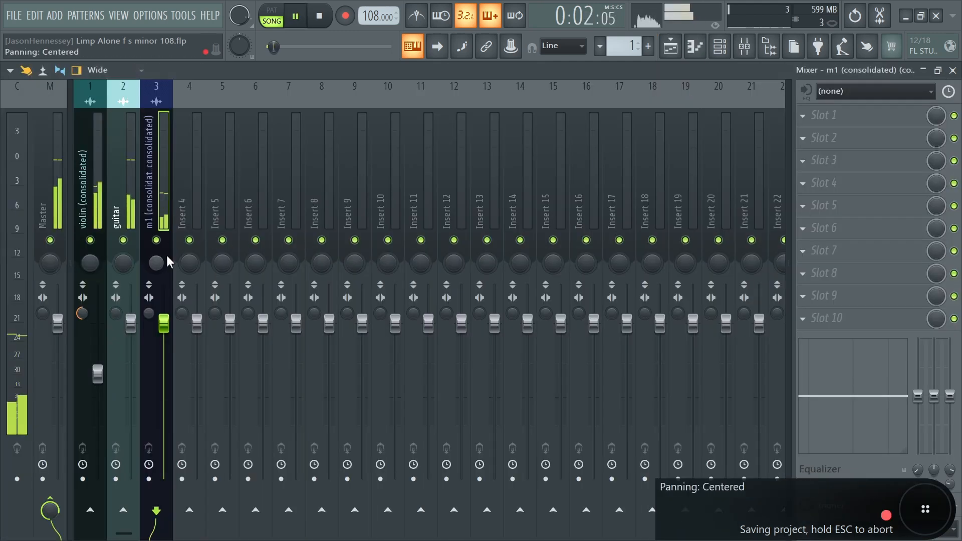
{"action": "left_click", "coordinate": [190, 510]}
{"action": "right_click", "coordinate": [203, 175]}
{"action": "mouse_move", "coordinate": [280, 176]}
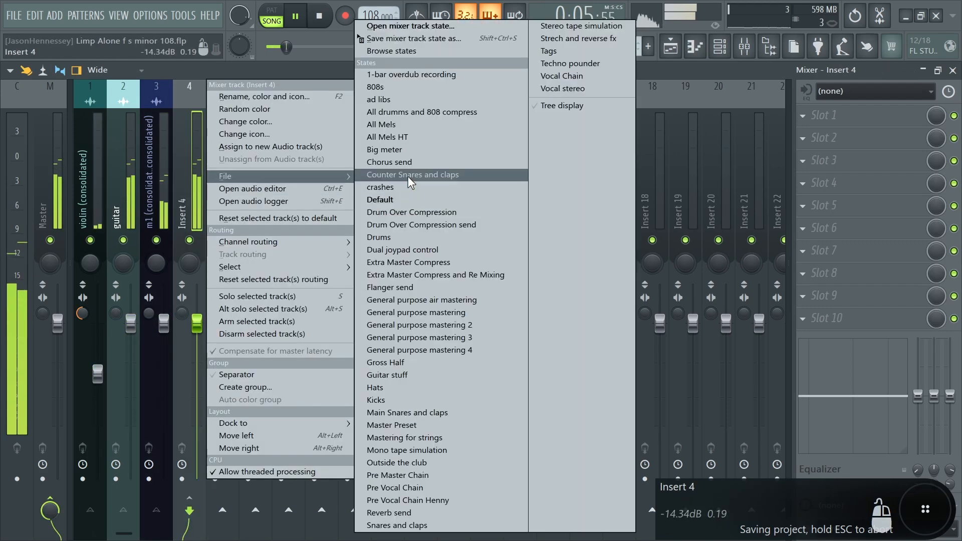
{"action": "left_click", "coordinate": [413, 126]}
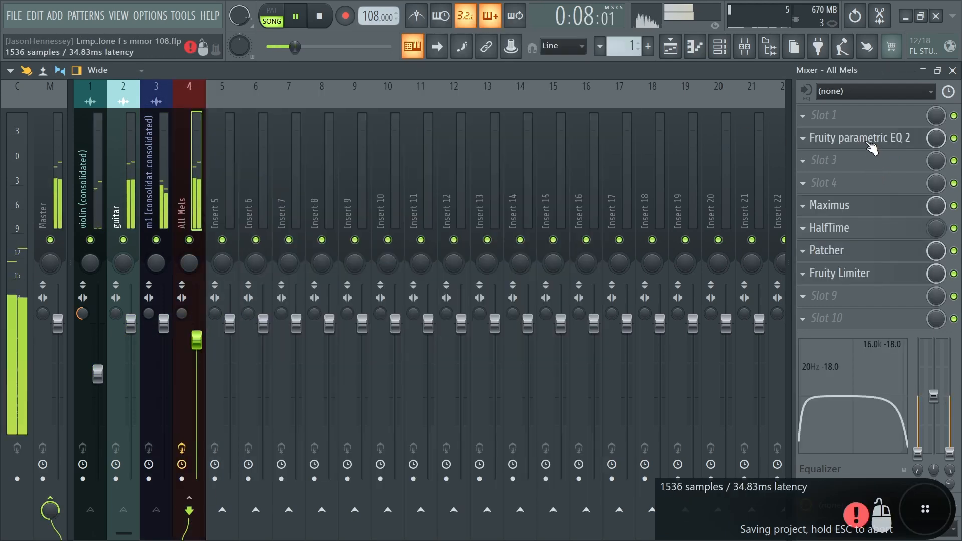
- Check Fruity parametric EQ 2 on the All Mels bus, lower the Fruity Limiter's ceiling and close the plugin
{"action": "left_click", "coordinate": [872, 146]}
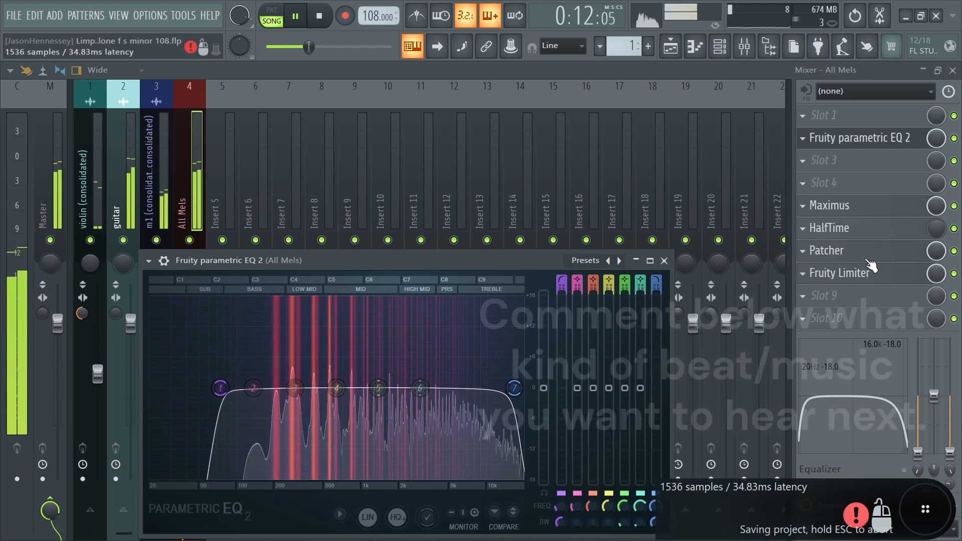
{"action": "left_click", "coordinate": [872, 266]}
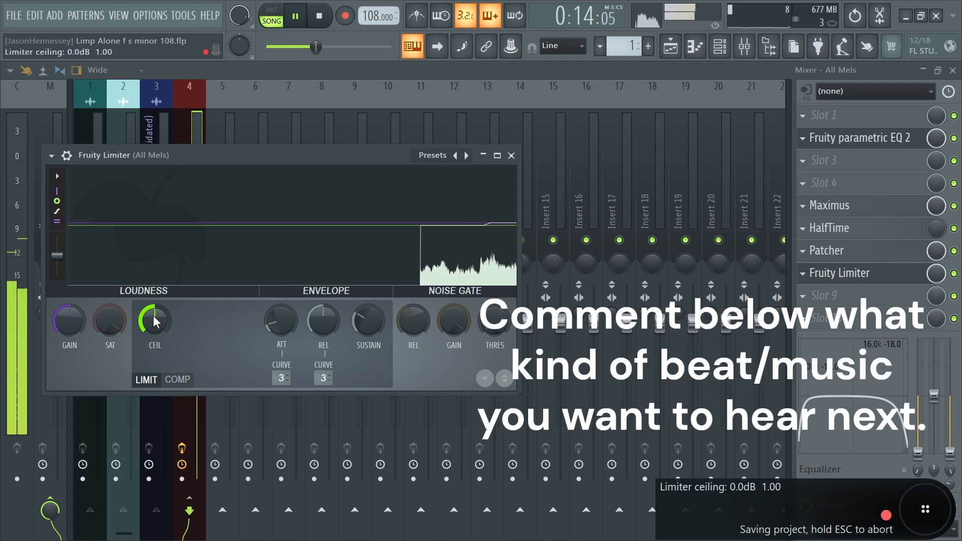
{"action": "scroll", "coordinate": [154, 321], "scroll_direction": "down", "scroll_amount": 3}
{"action": "scroll", "coordinate": [64, 318], "scroll_direction": "up", "scroll_amount": 1}
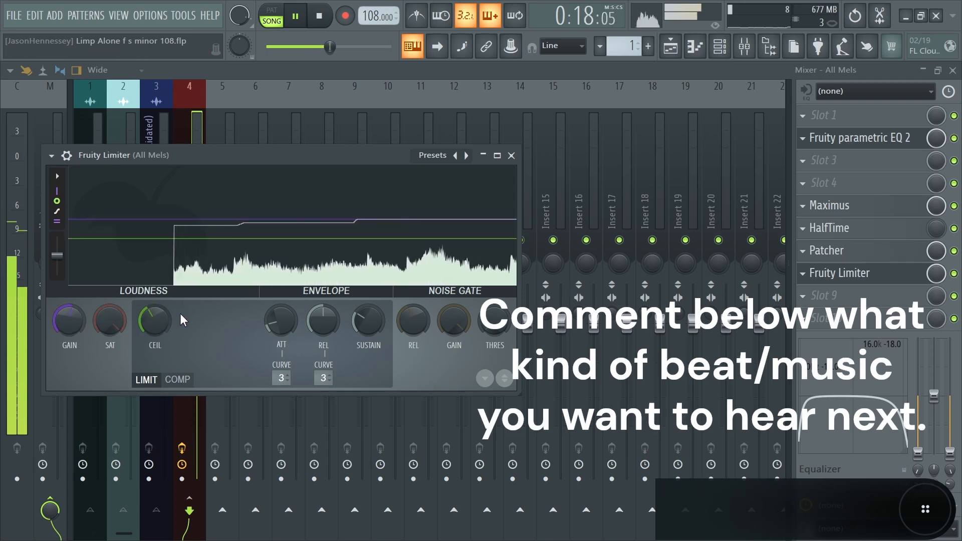
{"action": "scroll", "coordinate": [150, 321], "scroll_direction": "down", "scroll_amount": 2}
{"action": "scroll", "coordinate": [67, 321], "scroll_direction": "up", "scroll_amount": 1}
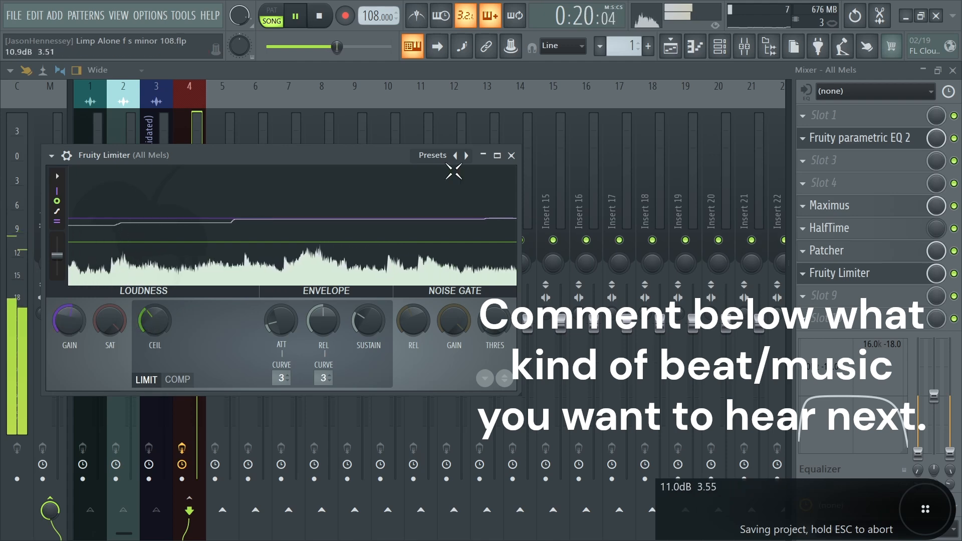
{"action": "left_click", "coordinate": [511, 155]}
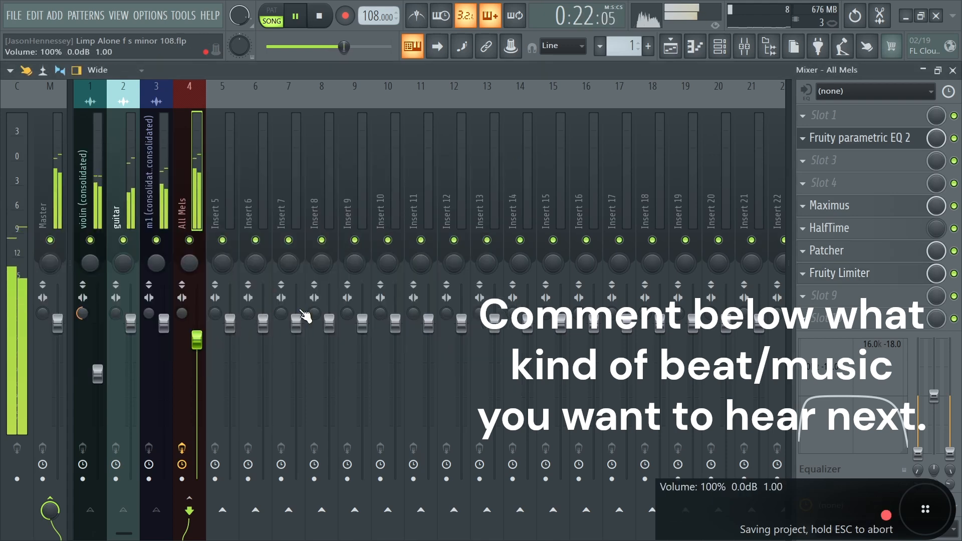
- Return to the Playlist and save the project
{"action": "left_click", "coordinate": [672, 50]}
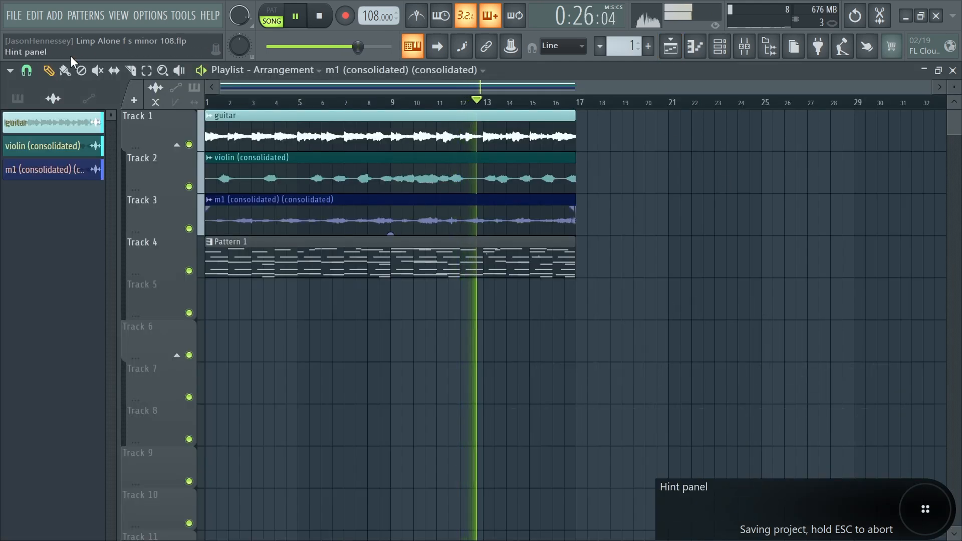
{"action": "left_click", "coordinate": [8, 6]}
{"action": "left_click", "coordinate": [15, 75]}
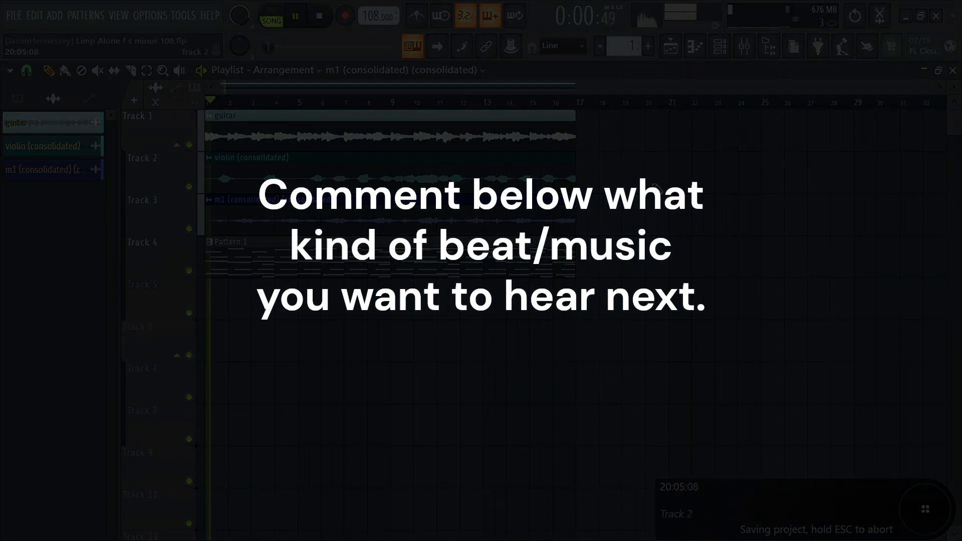
{"action": "left_click", "coordinate": [14, 16]}
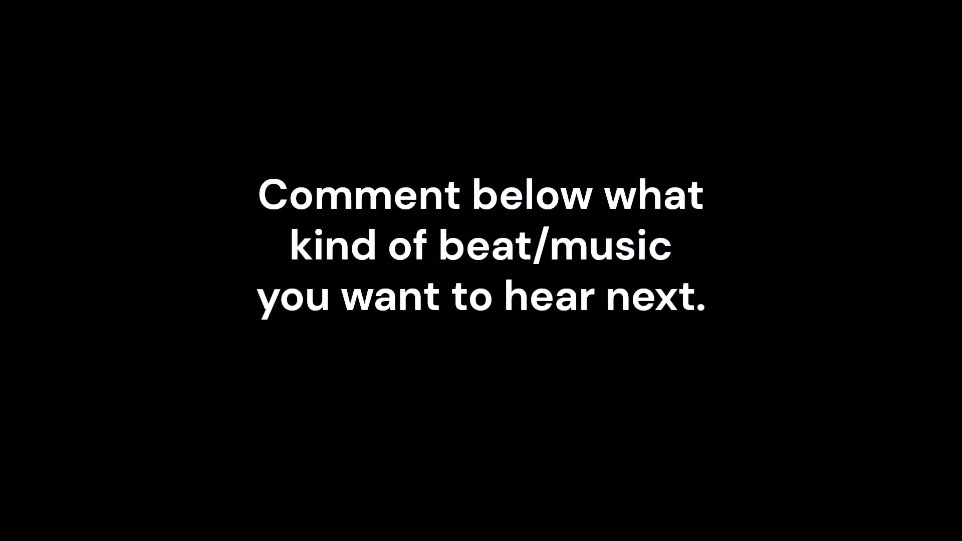